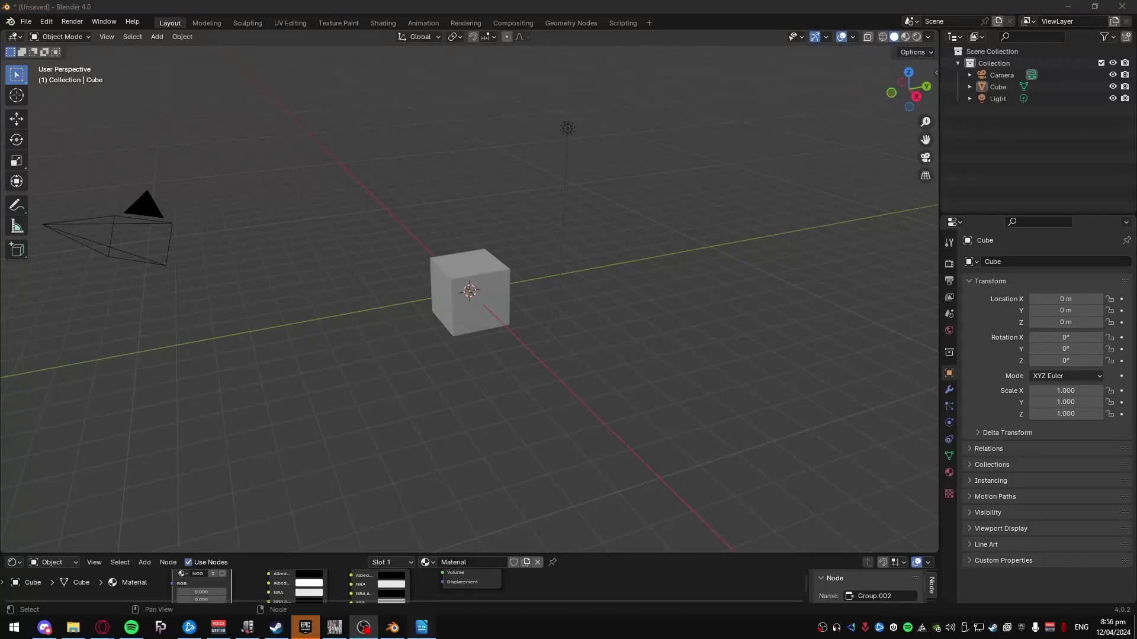
Look over the download links in the Writer document and the CODTOOLS_BLENDER.zip page on Google Drive in the browser.
click(421, 627)
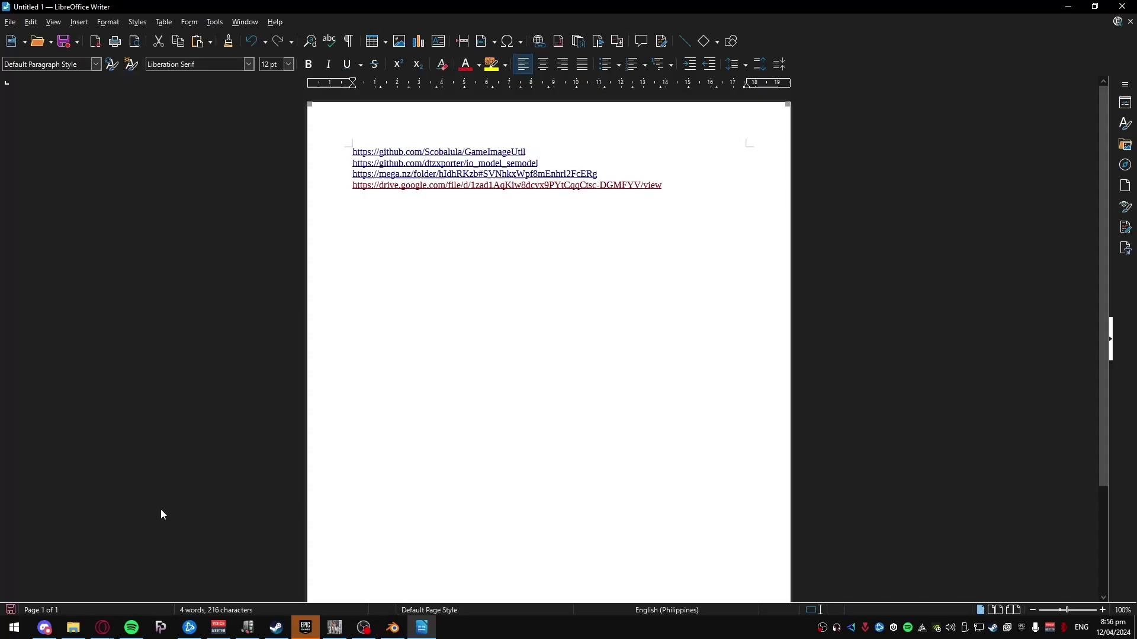
click(103, 628)
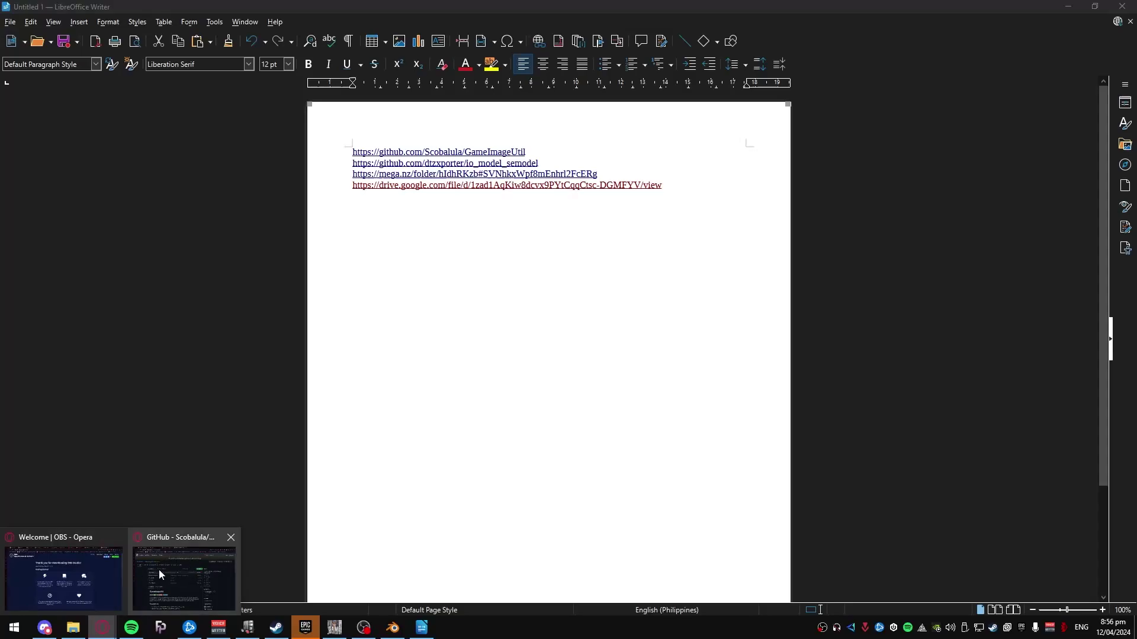
click(470, 414)
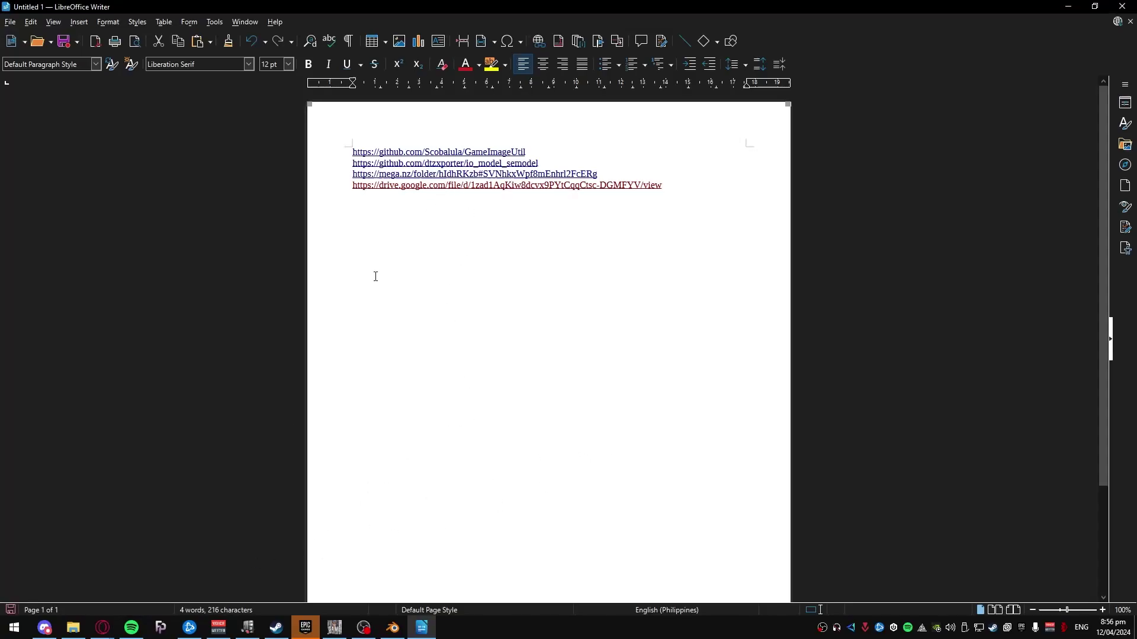
click(108, 627)
click(182, 568)
click(124, 9)
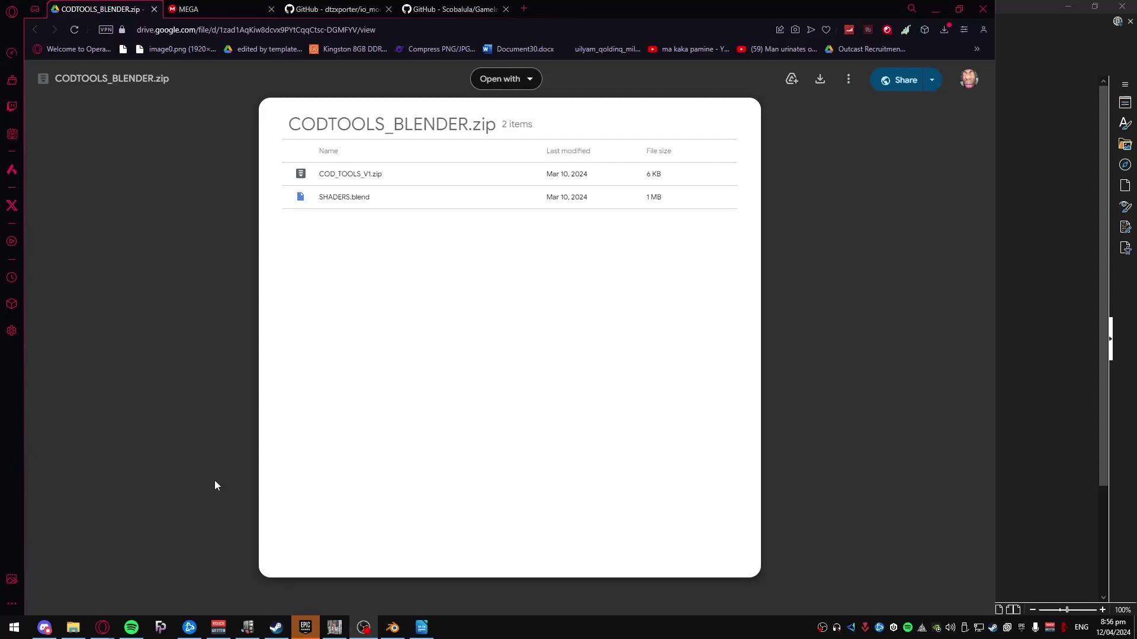
In Blender, start appending data and browse to the CODTOOLS_BLENDER (1) folder in Downloads.
click(394, 629)
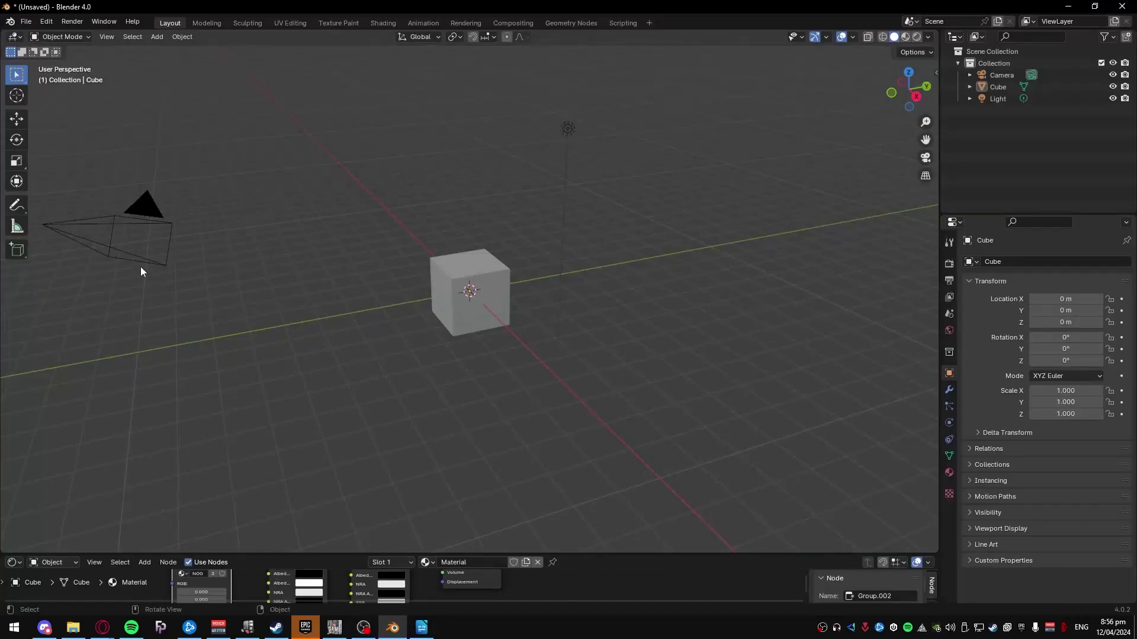
click(23, 24)
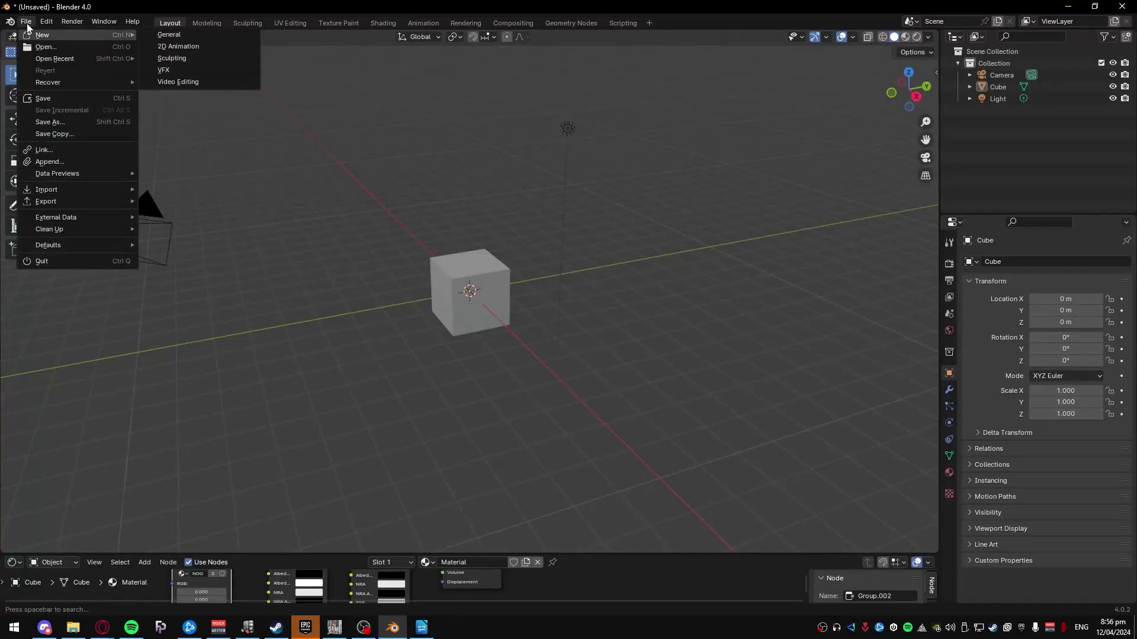
click(44, 162)
click(82, 231)
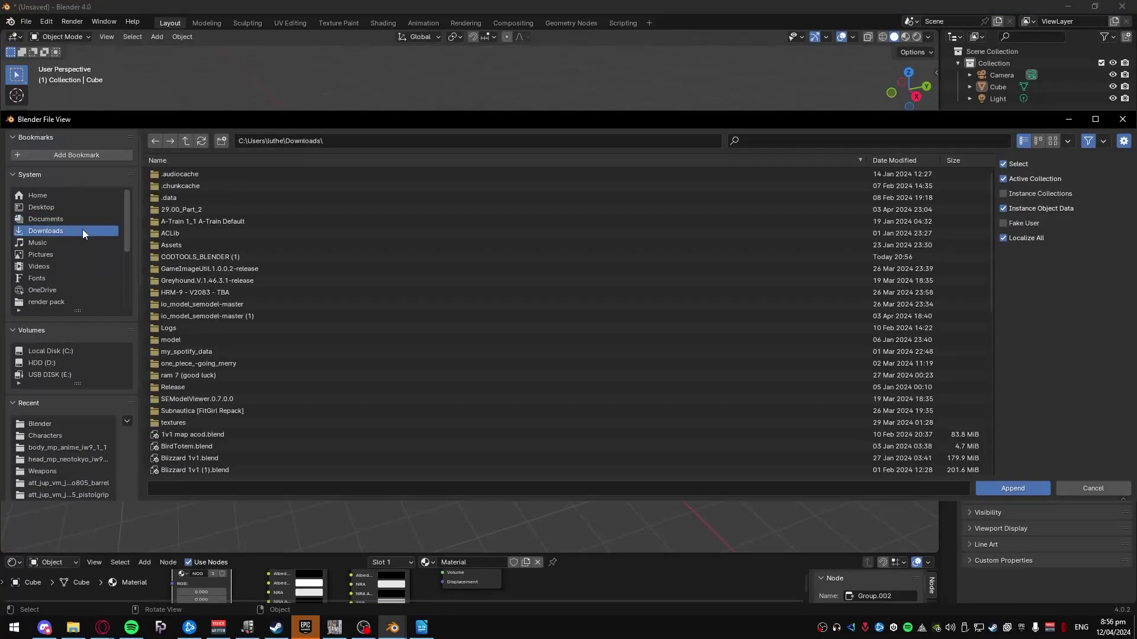
scroll(202, 333, down, 4)
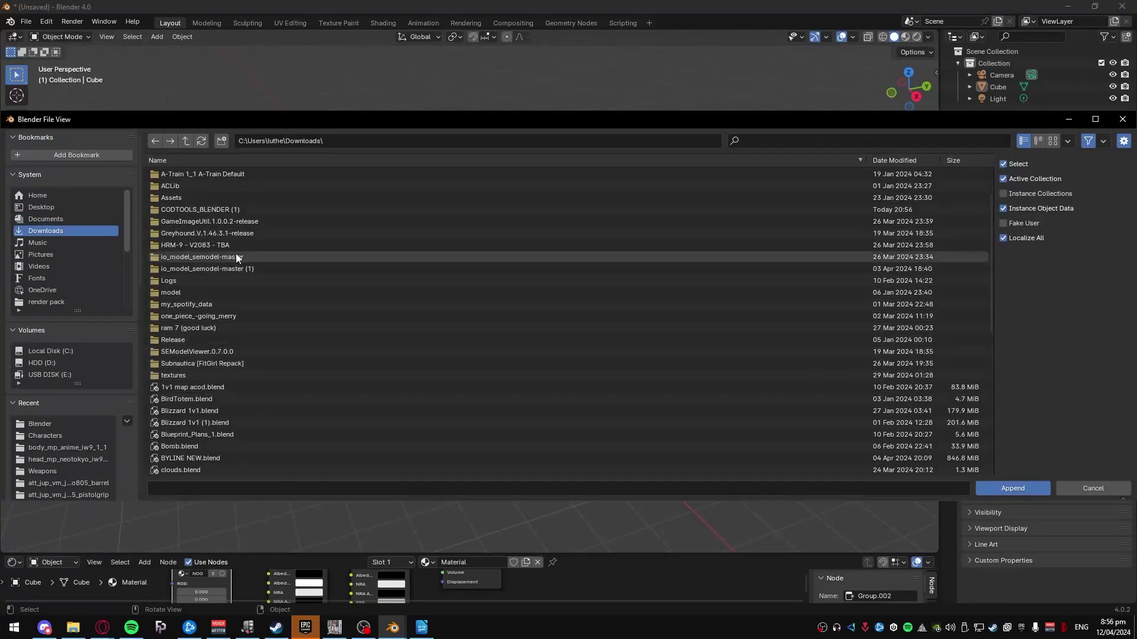
scroll(198, 362, up, 4)
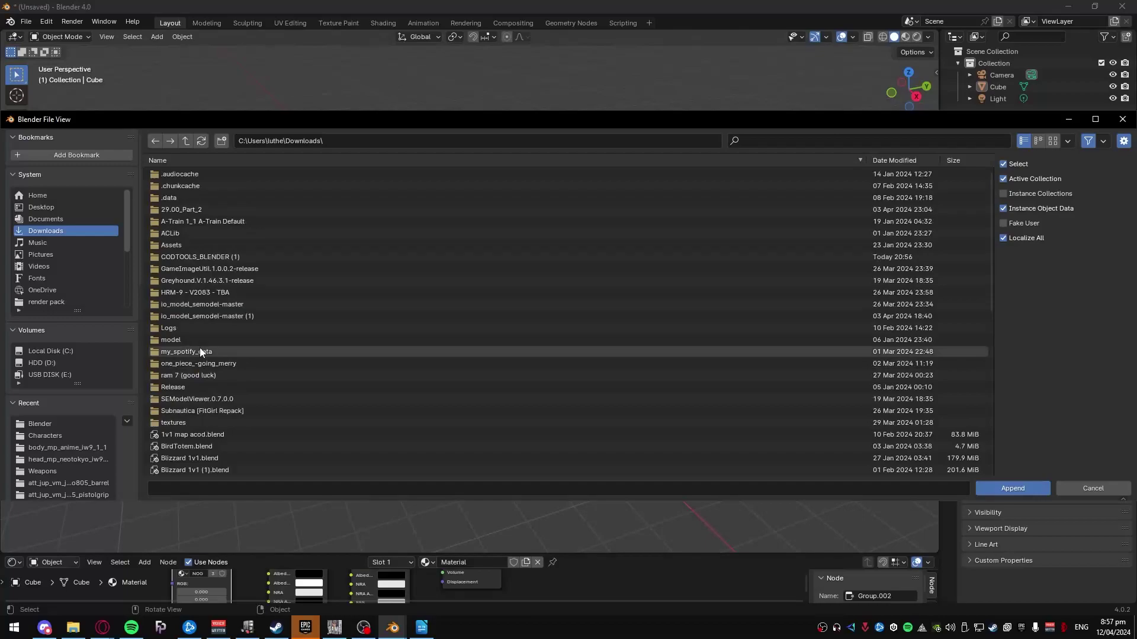
double_click(201, 261)
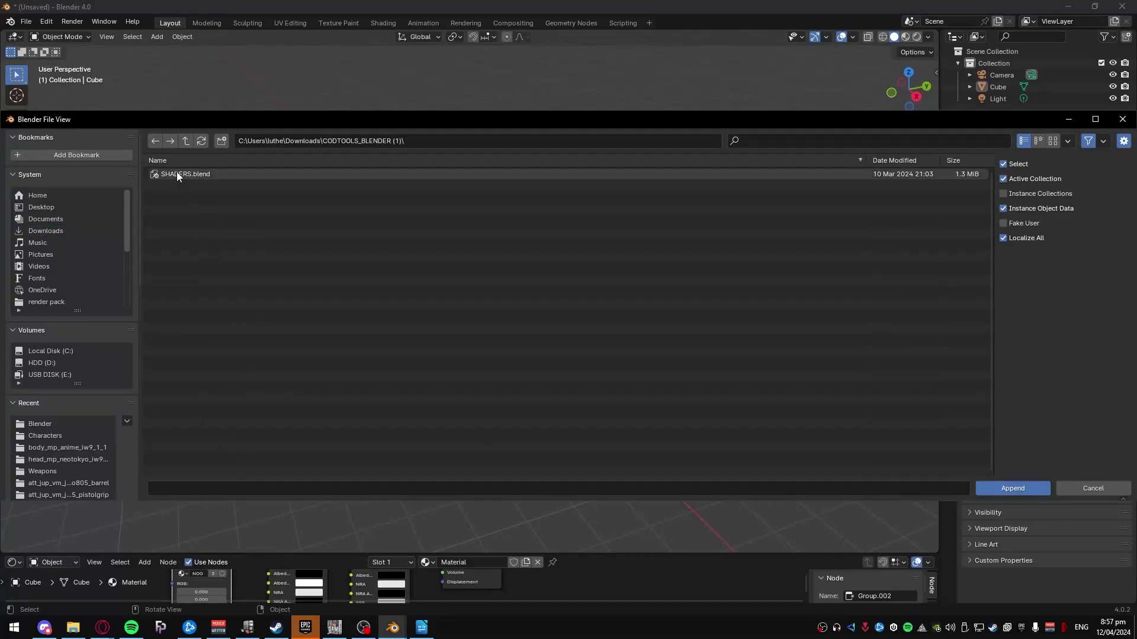
Append the COD, COD Skin and NOG node groups from the NodeTree data of SHADERS.blend.
double_click(177, 174)
double_click(175, 269)
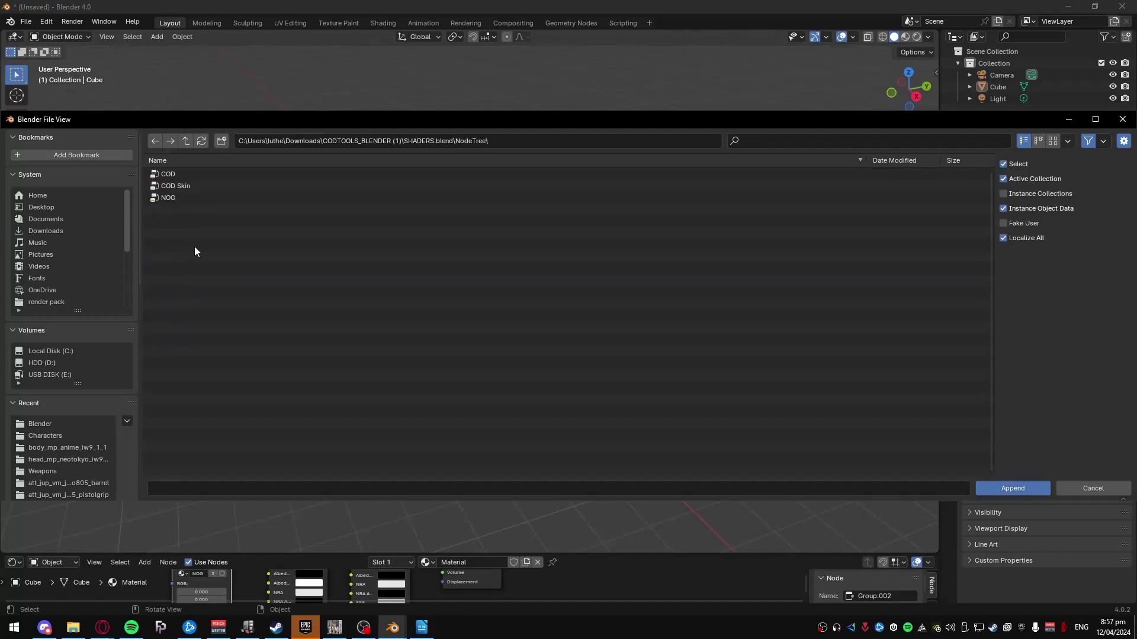
click(163, 174)
shift+click(168, 197)
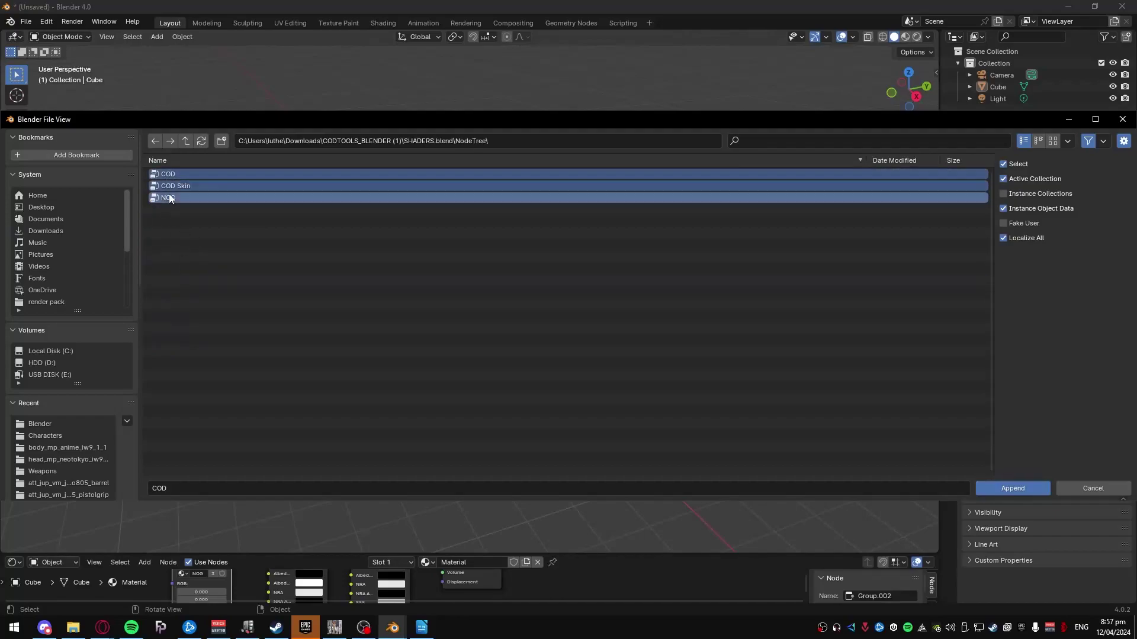
click(1004, 488)
Select the cube and enlarge the Shader Editor to view the NOG, COD and COD Skin nodes in its material.
click(463, 332)
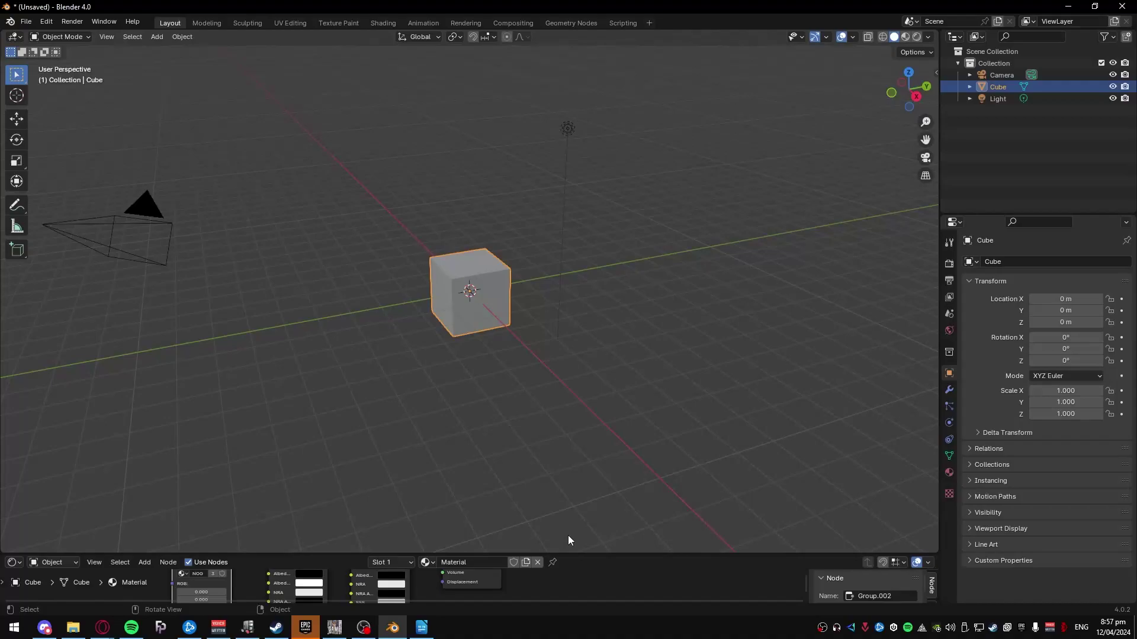
drag(568, 555, 568, 344)
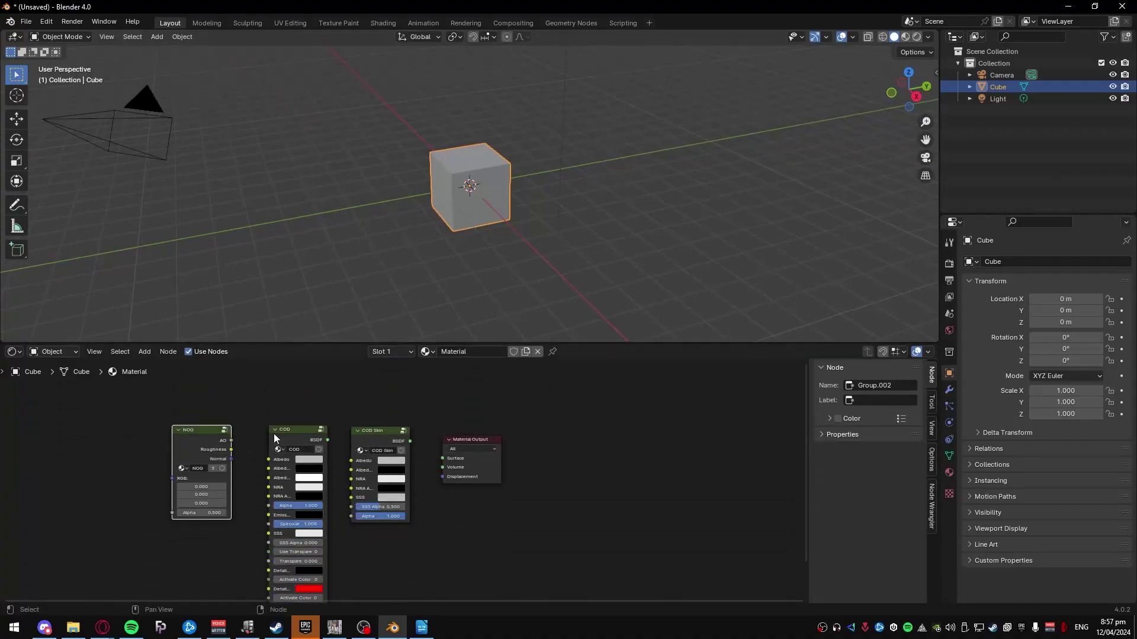
drag(147, 405, 417, 525)
click(285, 376)
key(shift+a)
click(662, 443)
text(cp)
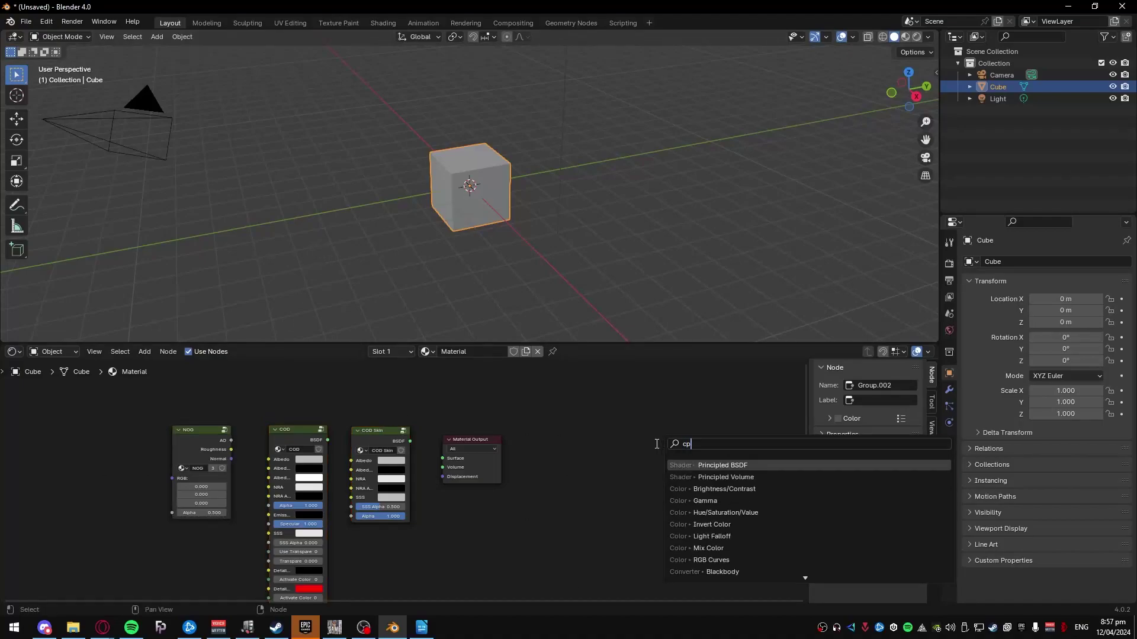
text(od)
key(BackSpace)
key(BackSpace)
key(BackSpace)
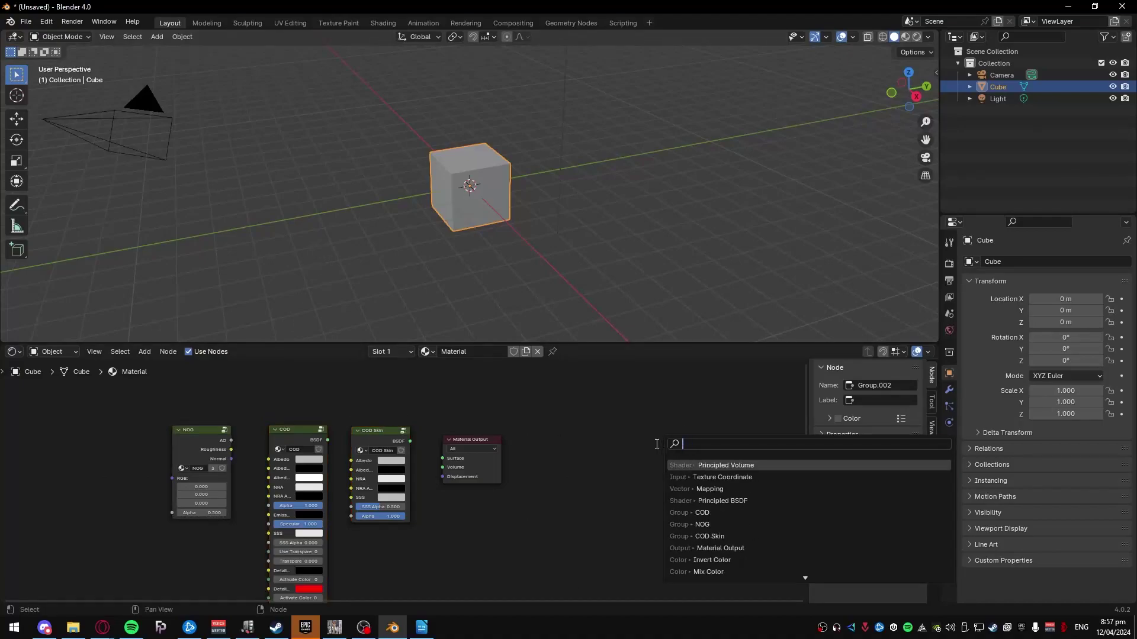
key(Escape)
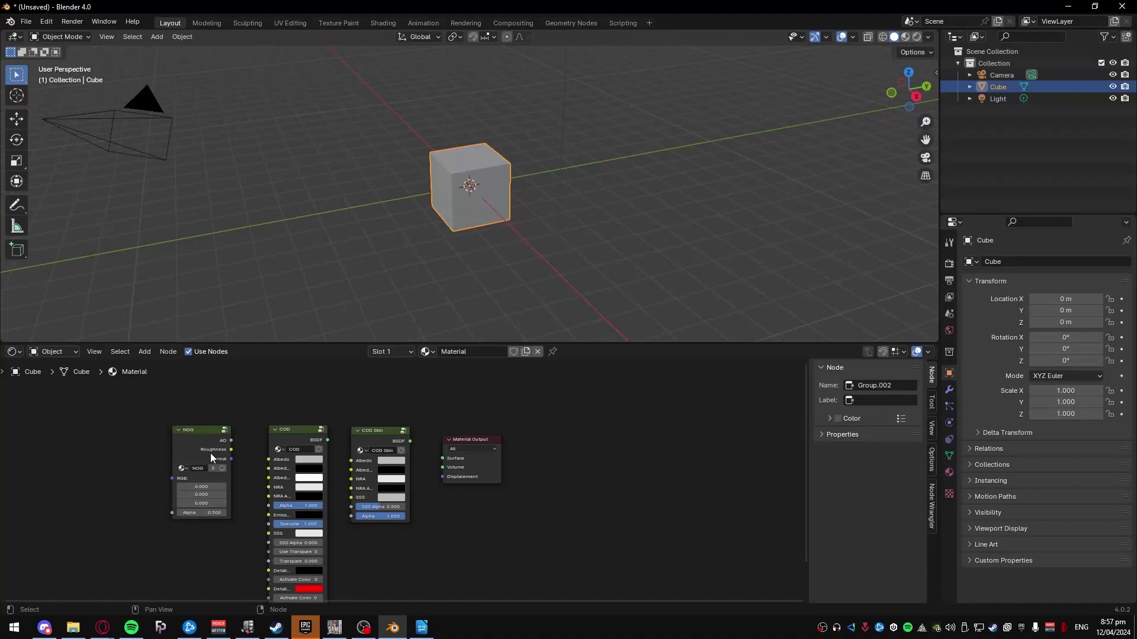
Shrink the Shader Editor and view the External Data options for packing resources.
drag(292, 342, 278, 578)
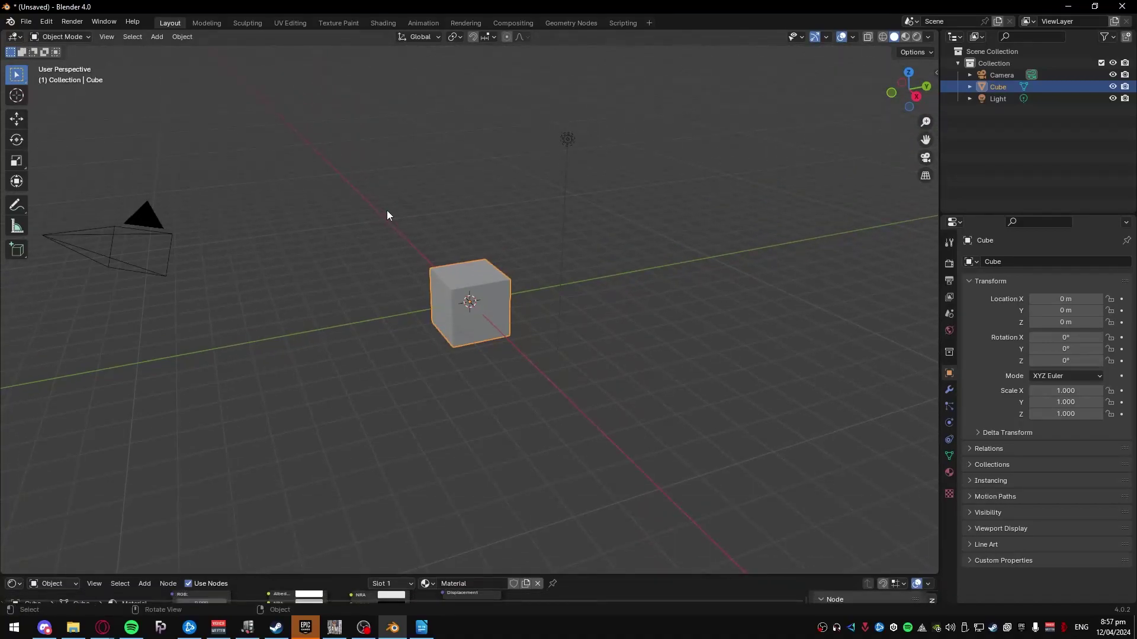
click(27, 23)
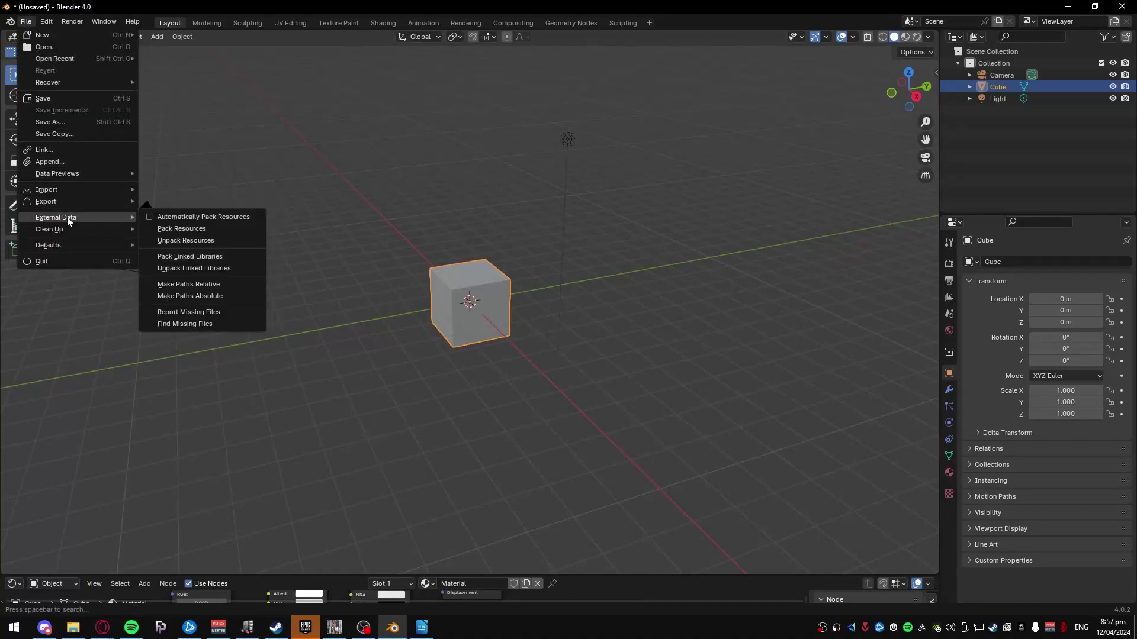
mouse_move(77, 220)
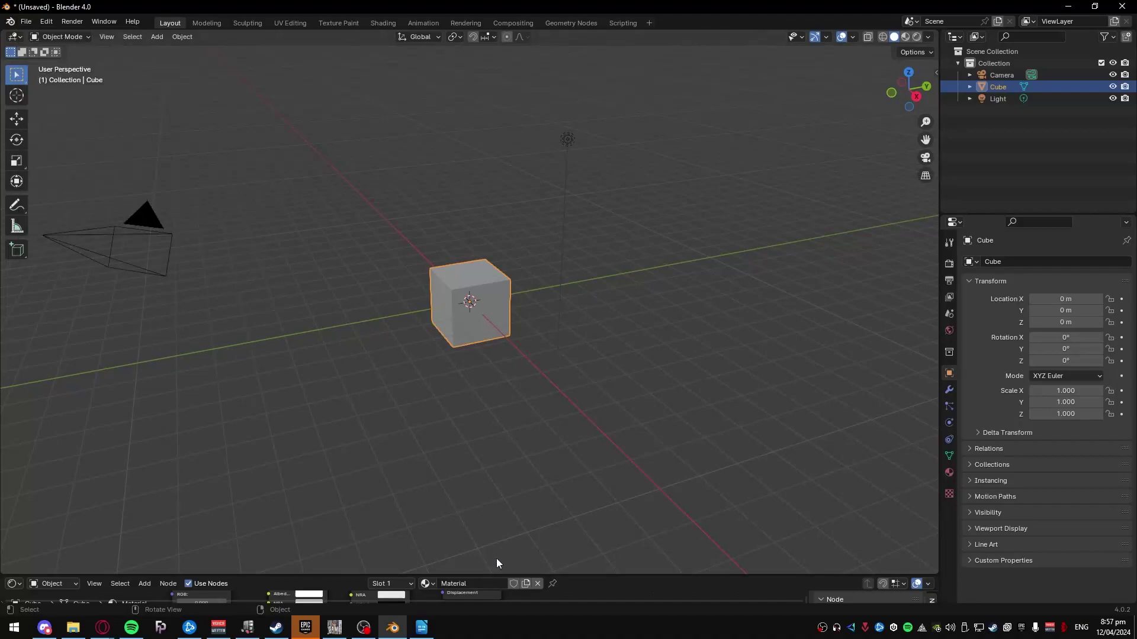
drag(539, 573, 578, 364)
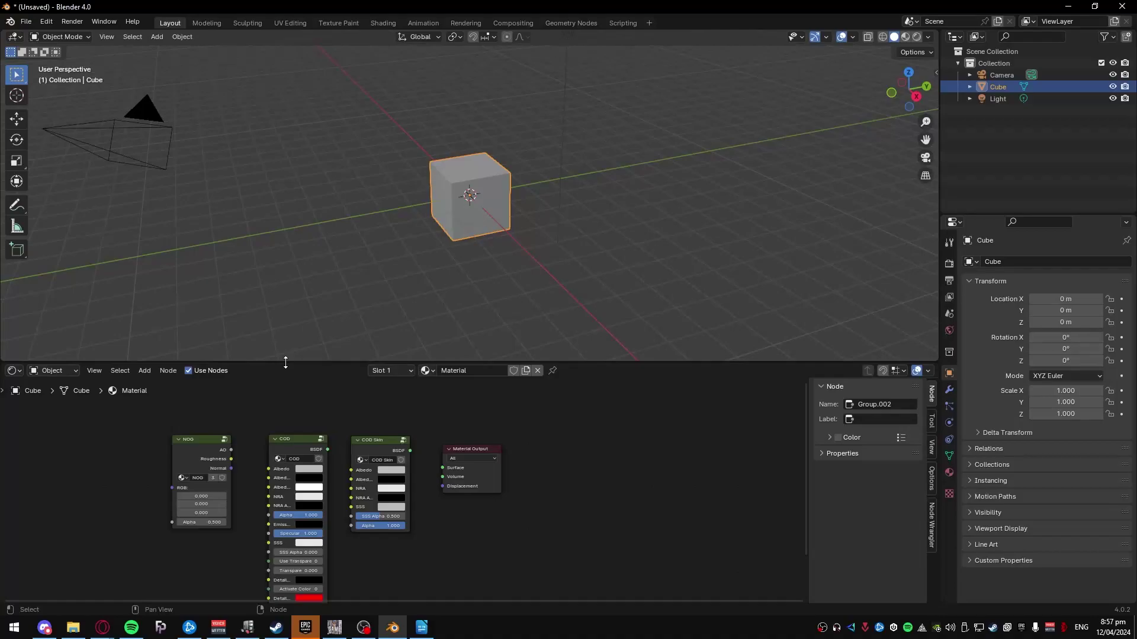
drag(285, 362, 104, 635)
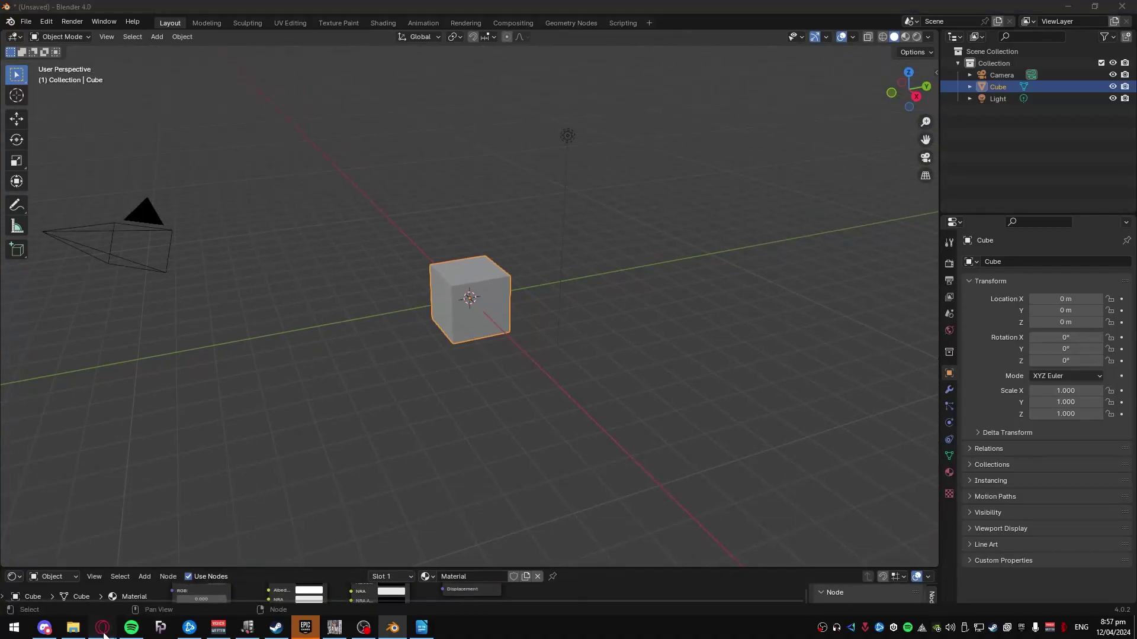
In the browser, open the Firecracker - MWIII folder under Characters in the WARZONE 2.0 MEGA share.
click(104, 633)
click(193, 564)
click(258, 4)
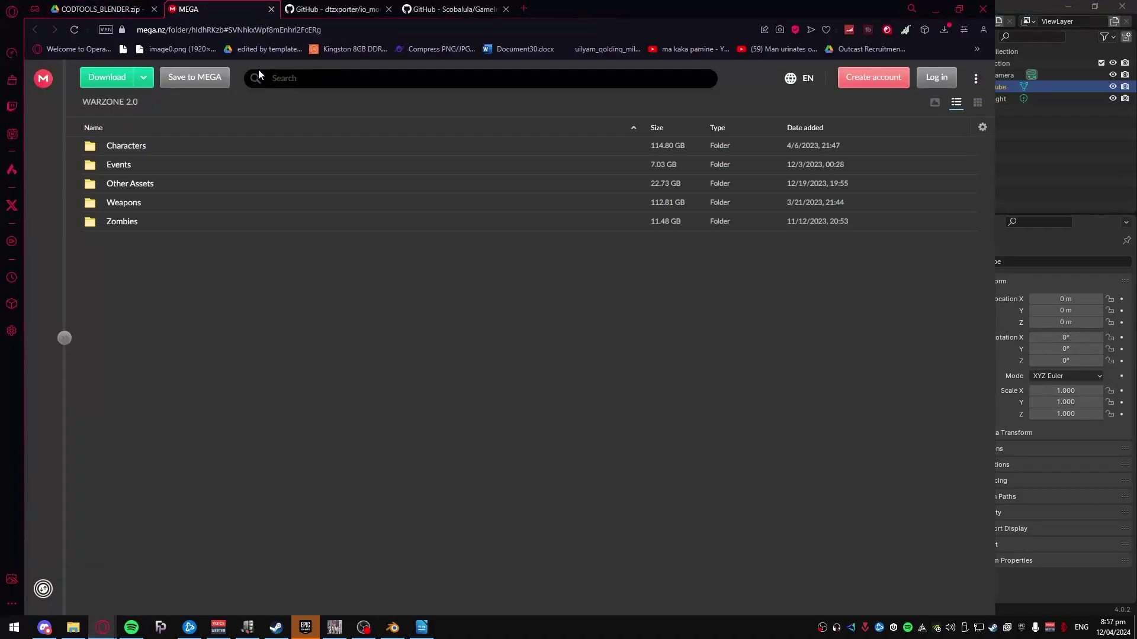
double_click(154, 150)
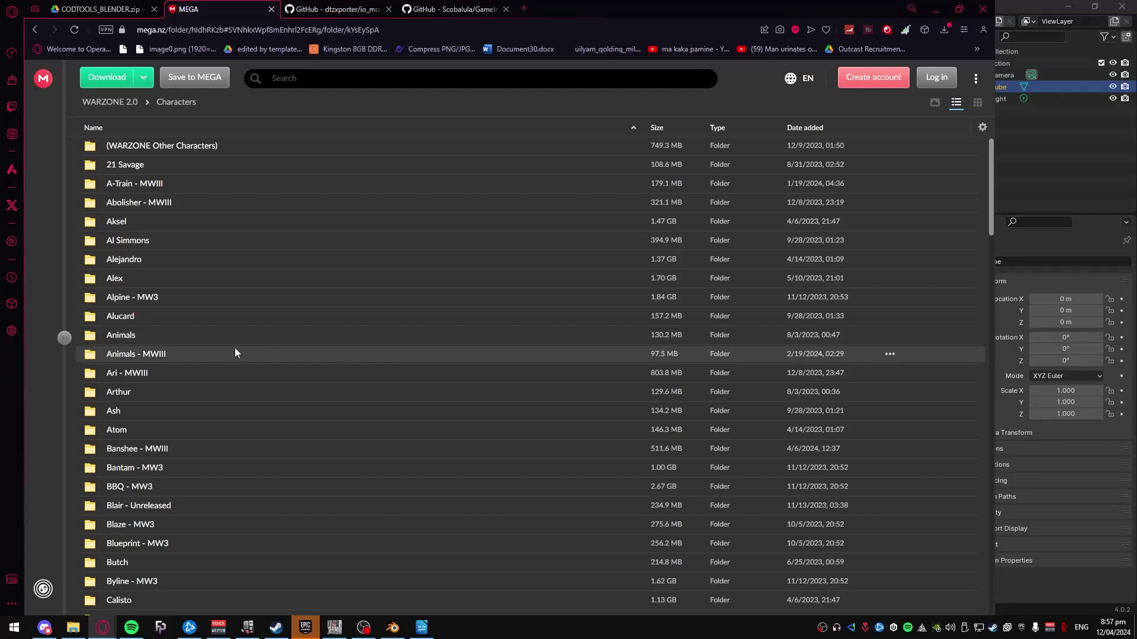
scroll(169, 311, down, 7)
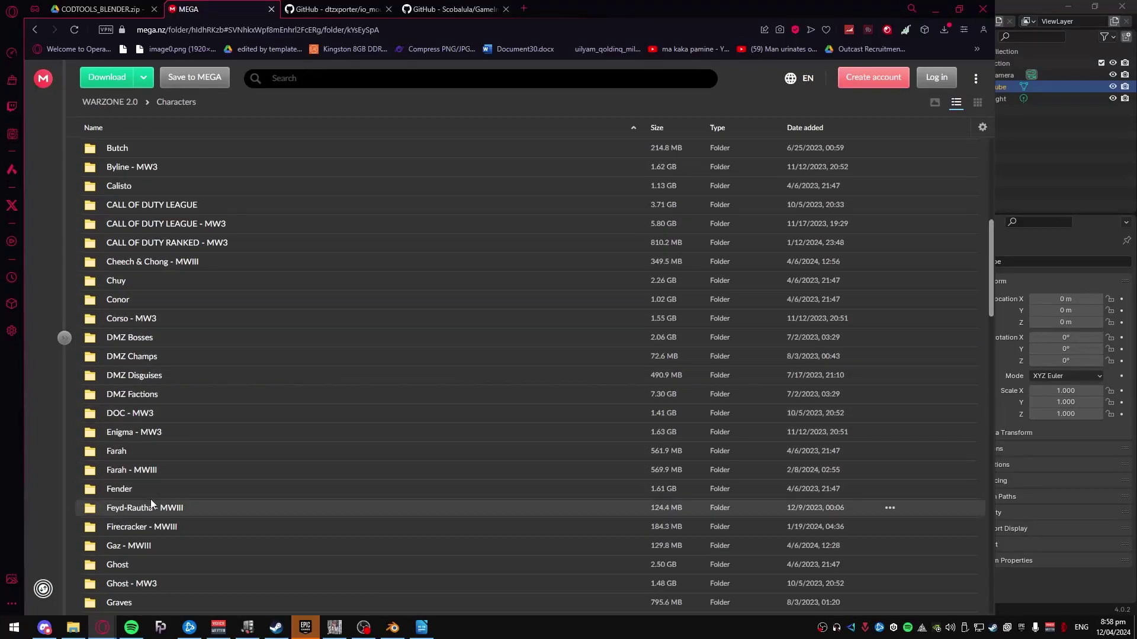
double_click(151, 527)
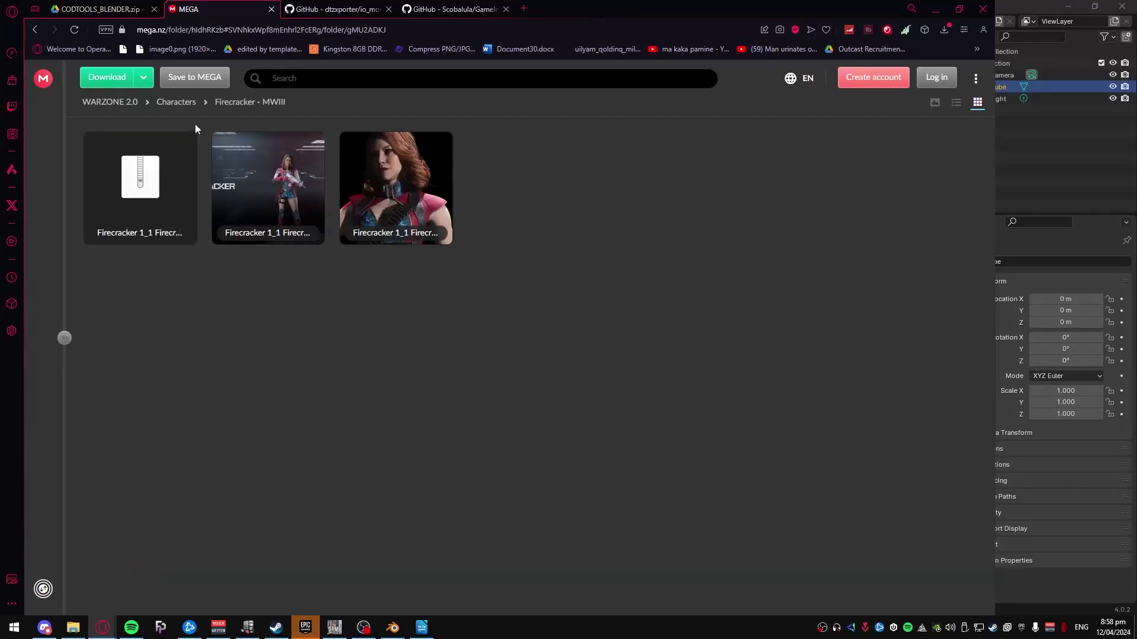
Return to the root of the WARZONE 2.0 share and reopen the Firecracker - MWIII folder through Characters.
click(180, 105)
click(113, 103)
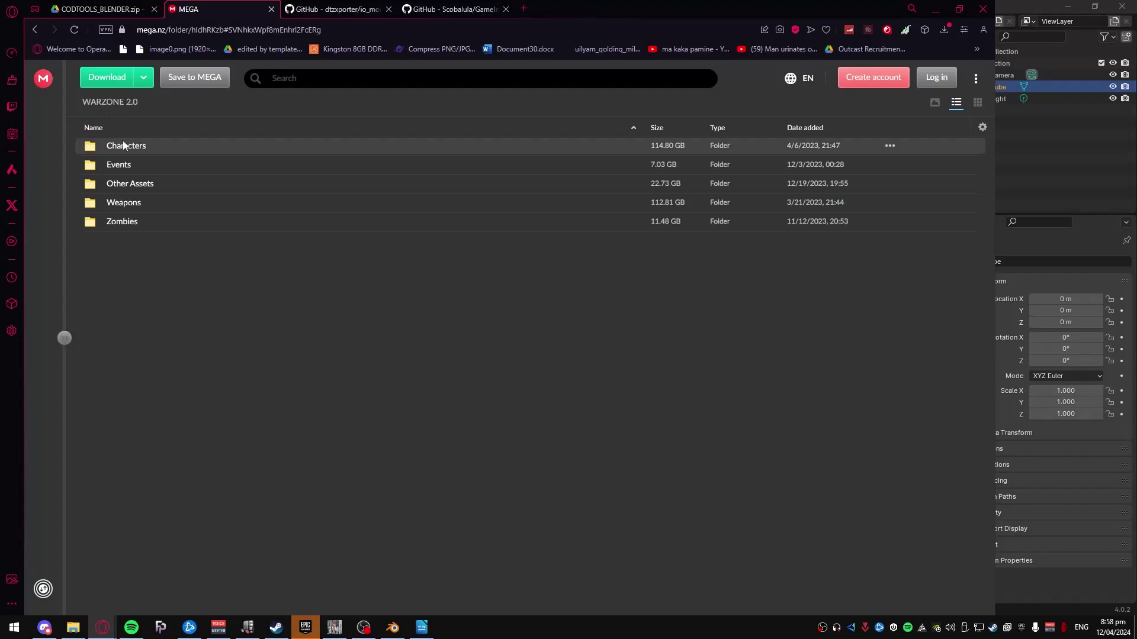
click(125, 145)
double_click(137, 148)
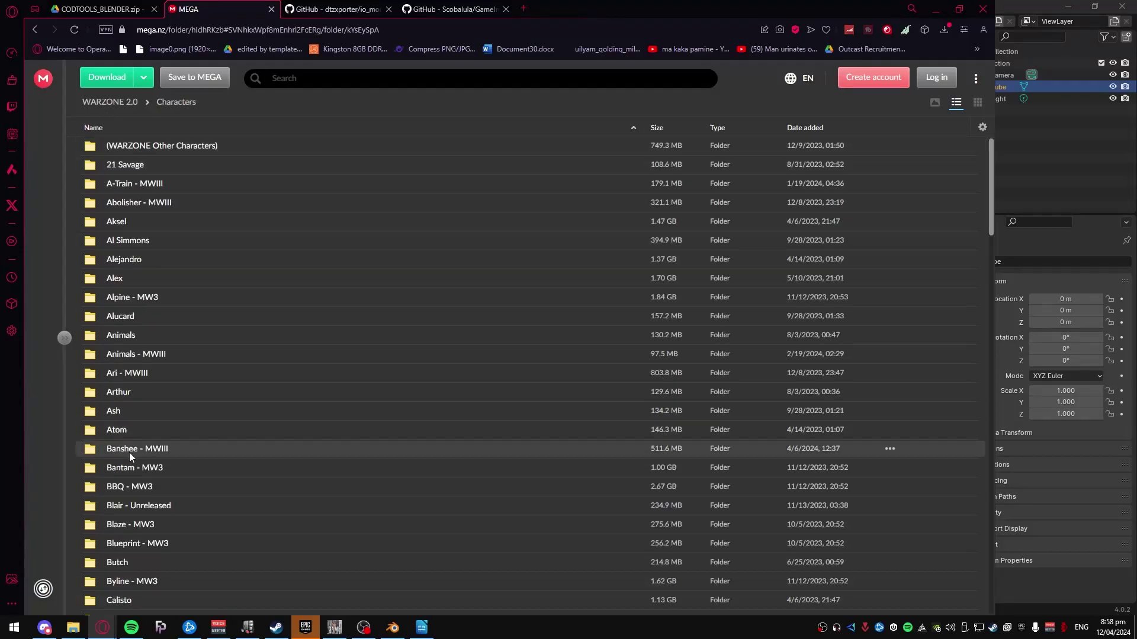
scroll(129, 456, down, 5)
scroll(129, 455, down, 1)
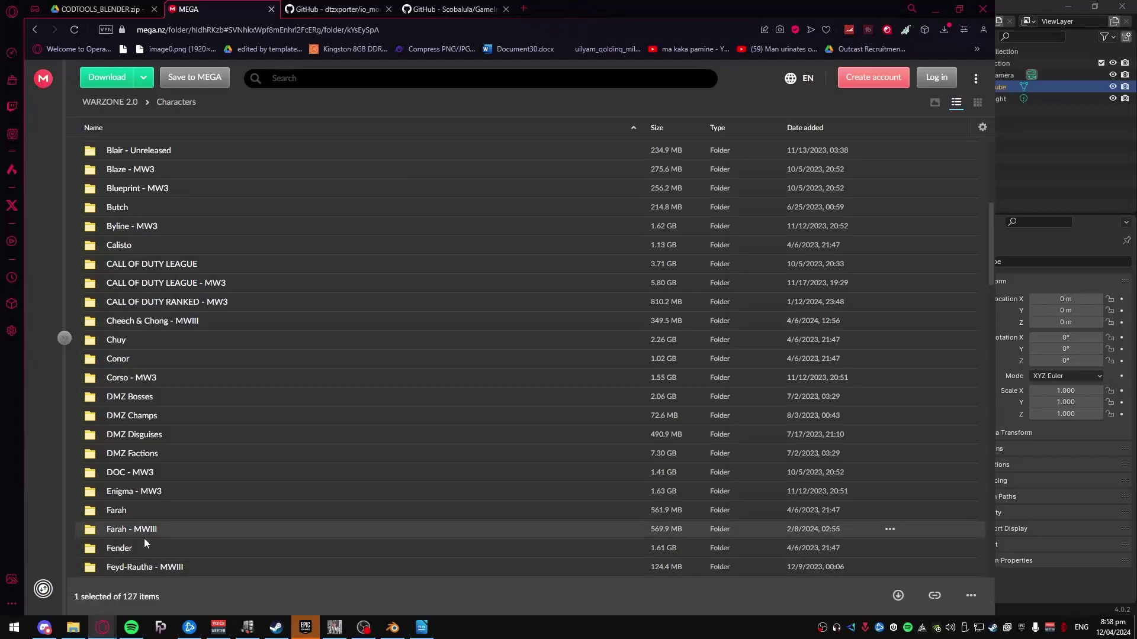
scroll(143, 538, down, 2)
double_click(139, 471)
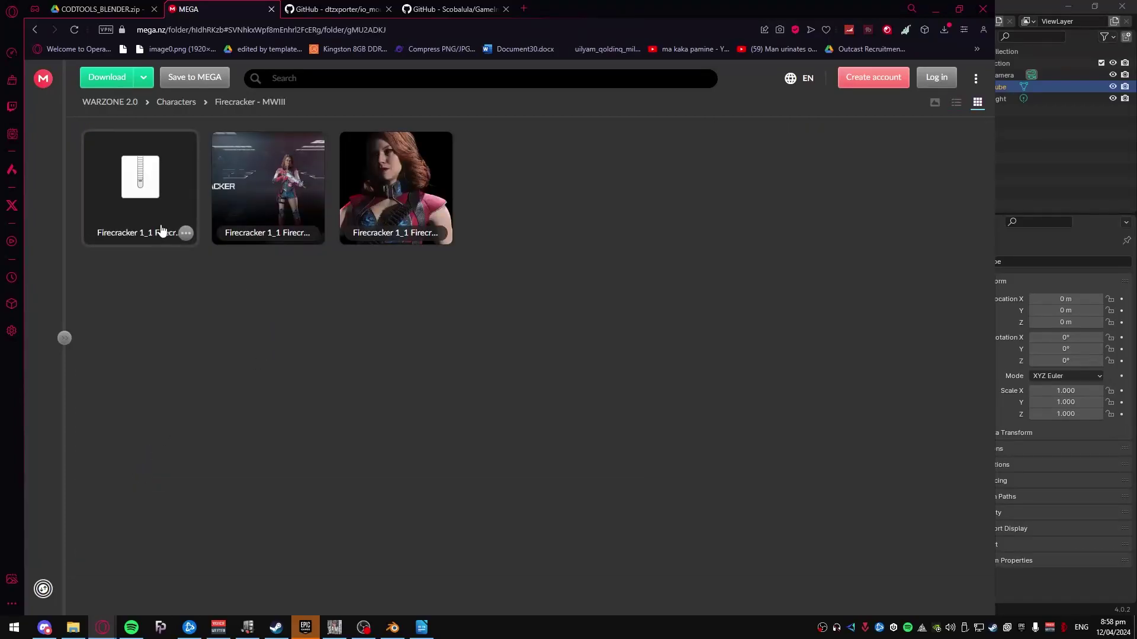
Download the Firecracker 1_1 Firecracker Default.7z archive as a standard download.
click(186, 233)
mouse_move(225, 256)
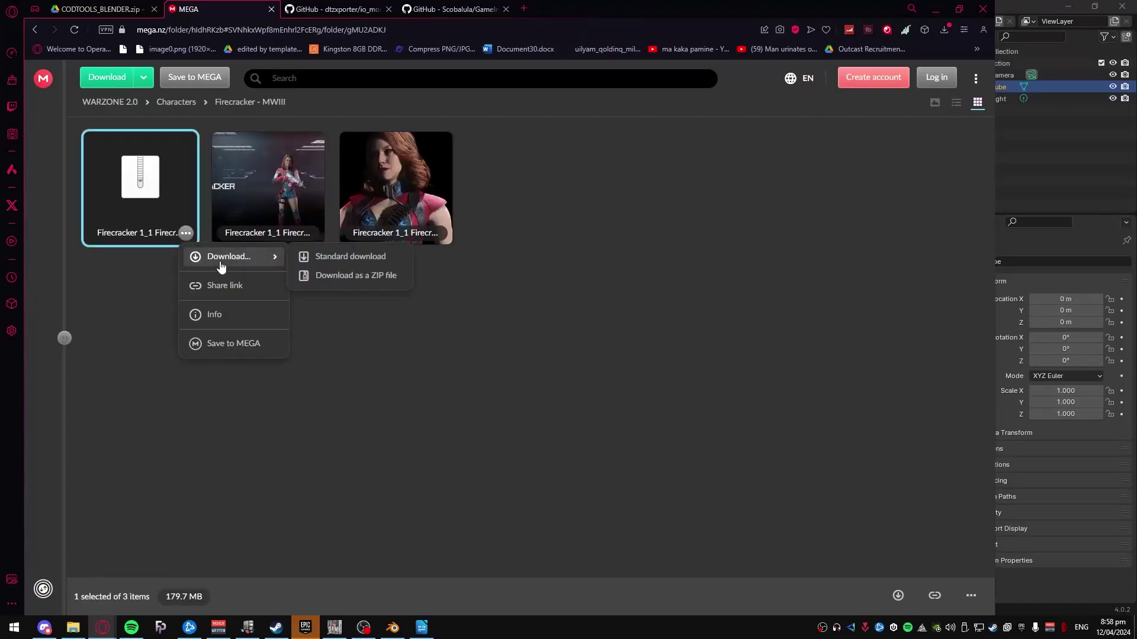
click(341, 261)
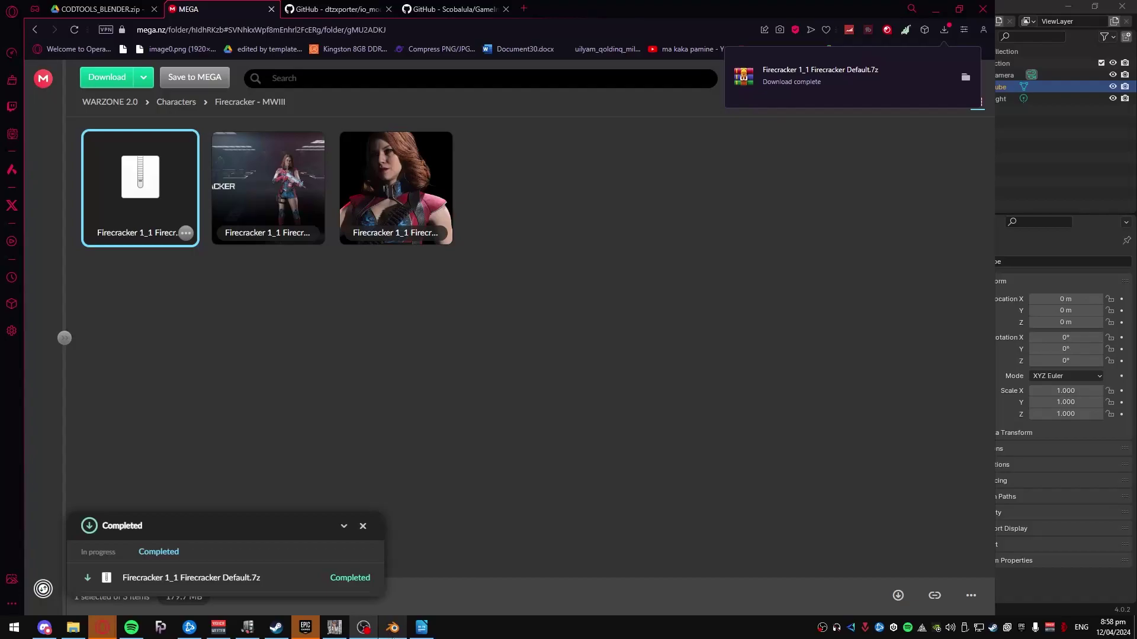
Look briefly at the Blender scene and the GameImageUtil GitHub page, and return to the MEGA page.
click(393, 628)
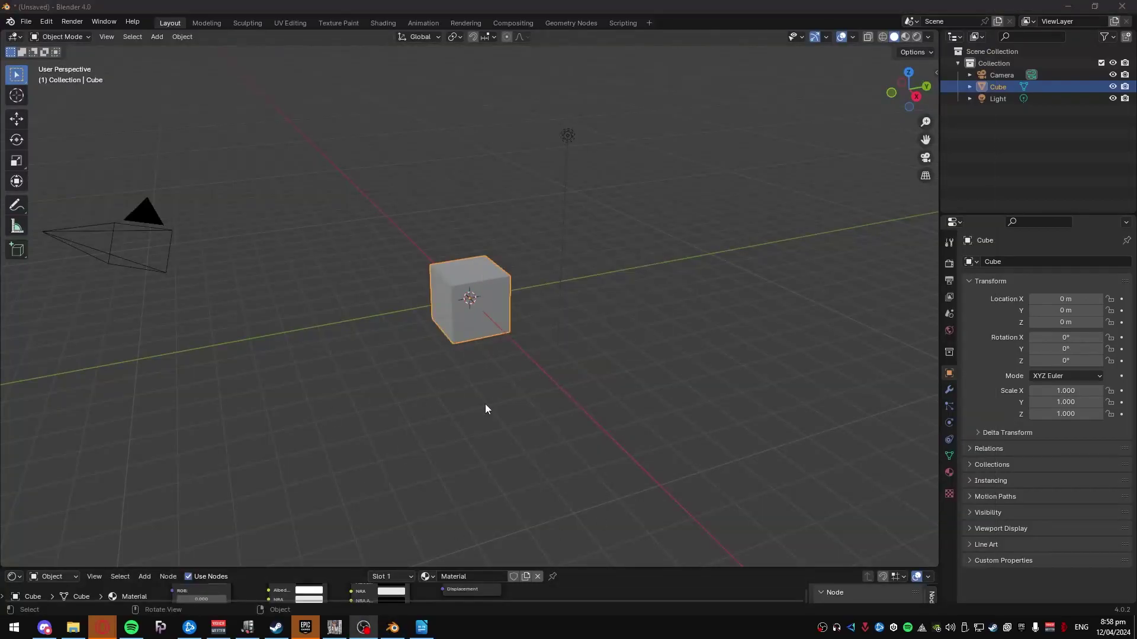
mouse_move(102, 627)
click(219, 560)
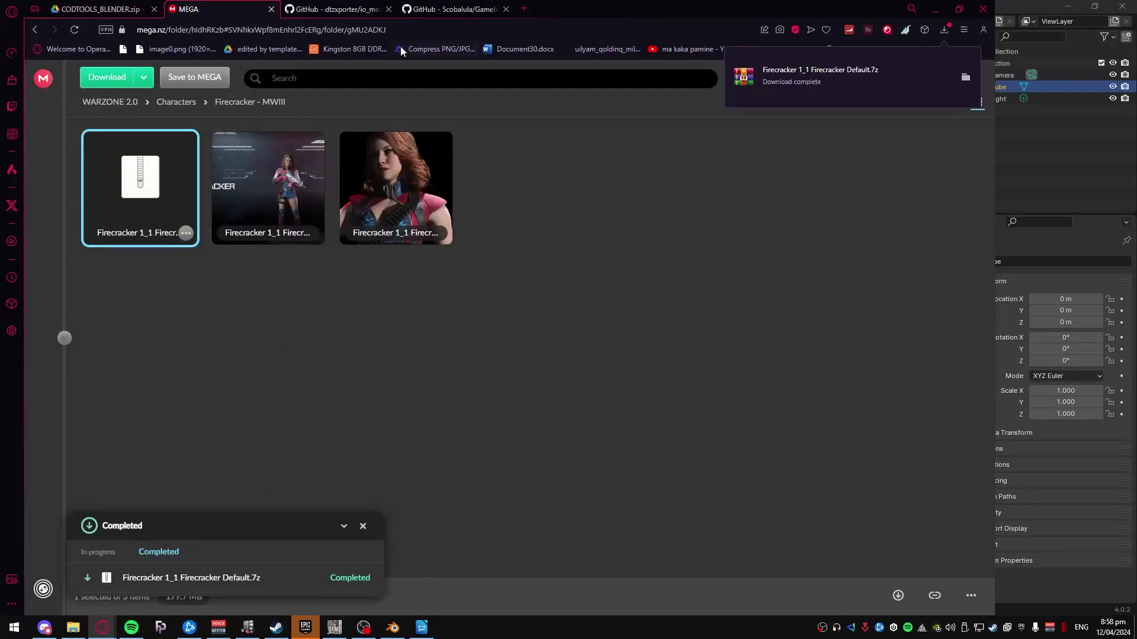
click(441, 9)
click(228, 9)
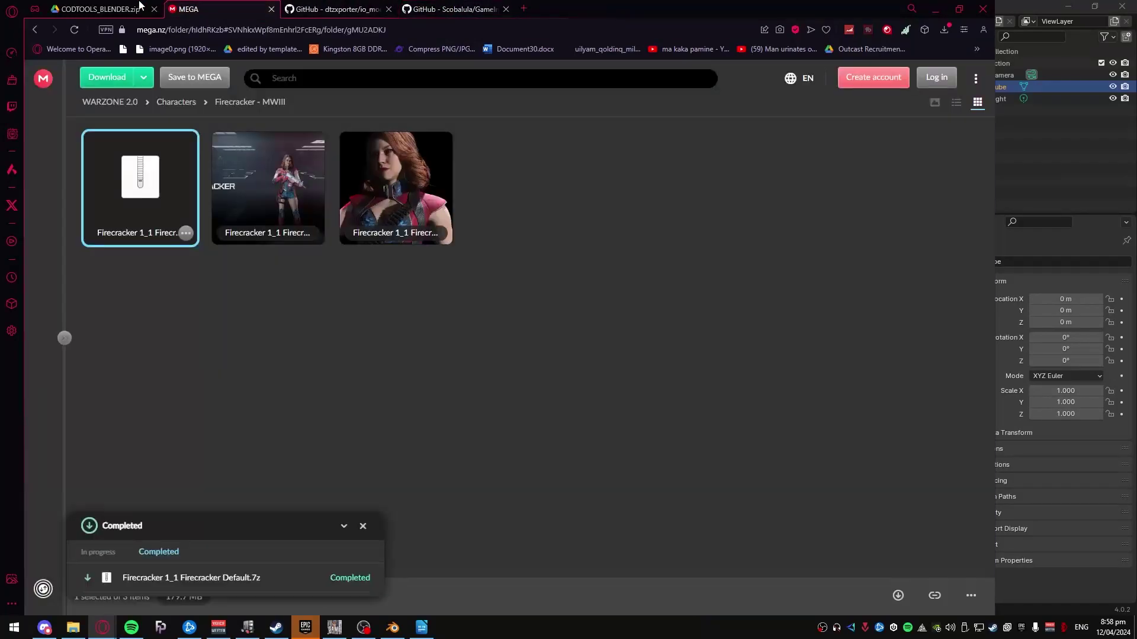
Switch to Blender and install the COD_TOOLS_V1.zip add-on from the CODTOOLS_BLENDER (1) folder in Downloads, and close the preferences.
click(140, 7)
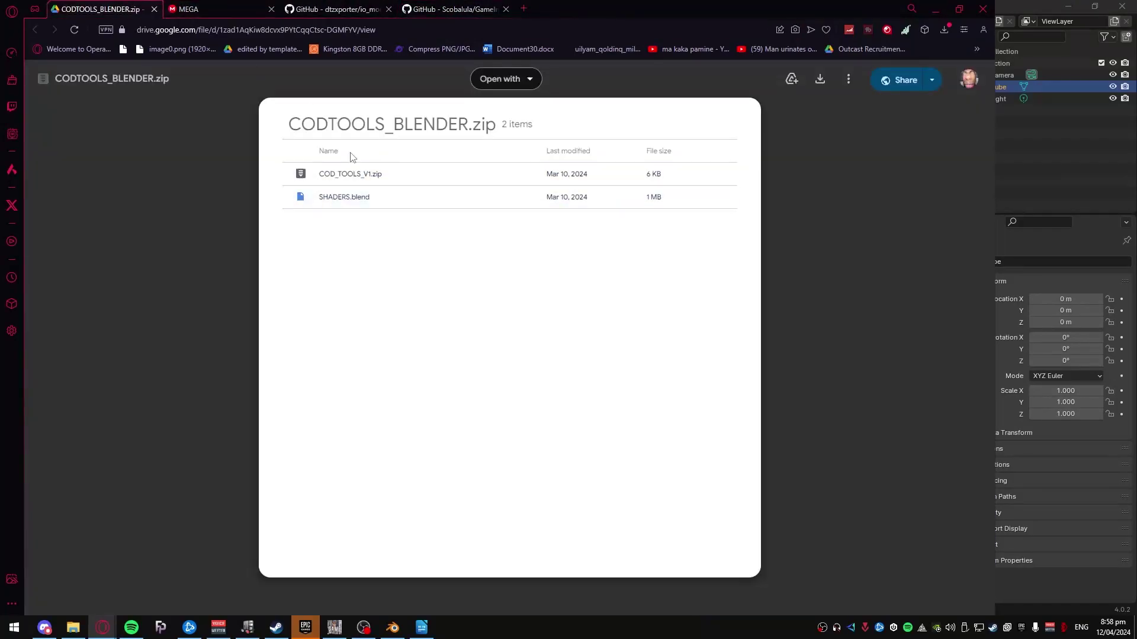
click(1081, 582)
click(26, 22)
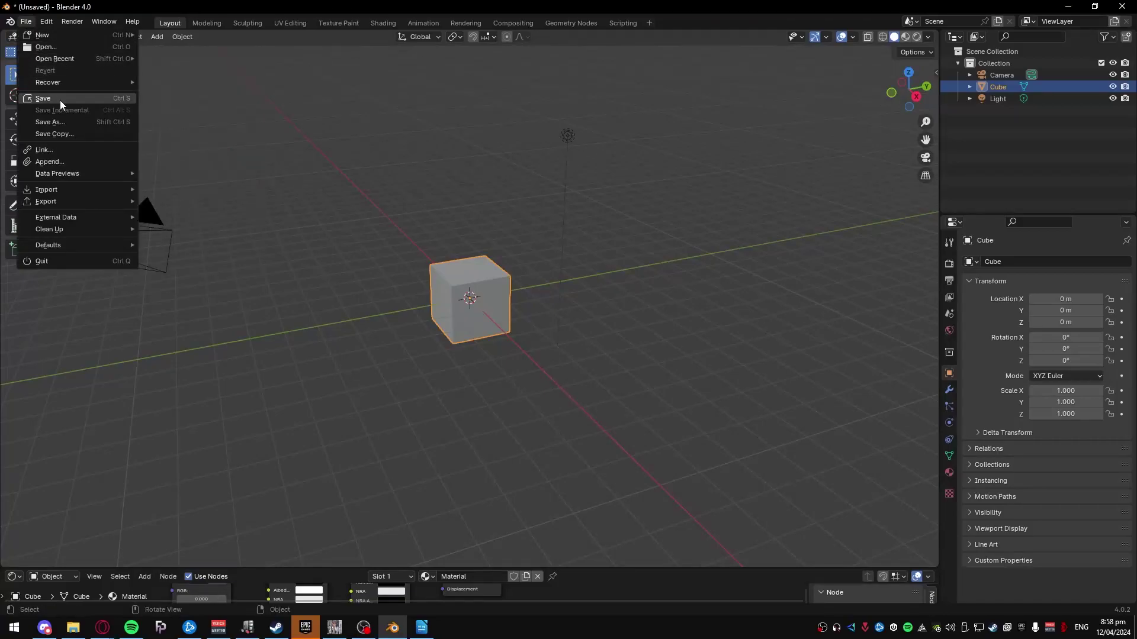
mouse_move(46, 22)
click(83, 171)
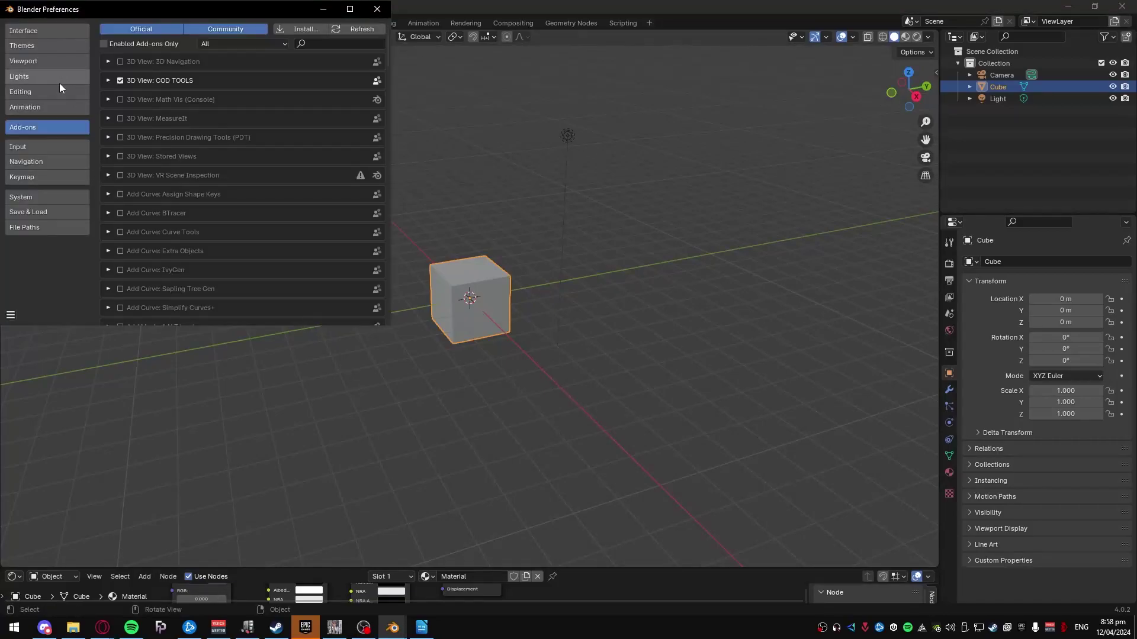
click(290, 31)
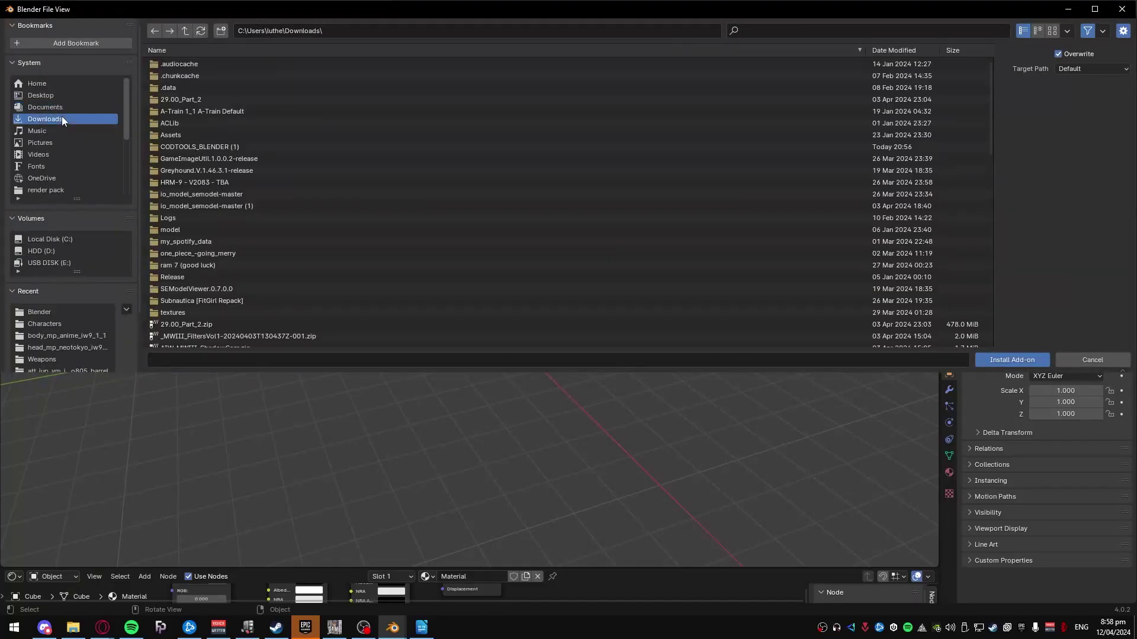
double_click(208, 148)
double_click(198, 64)
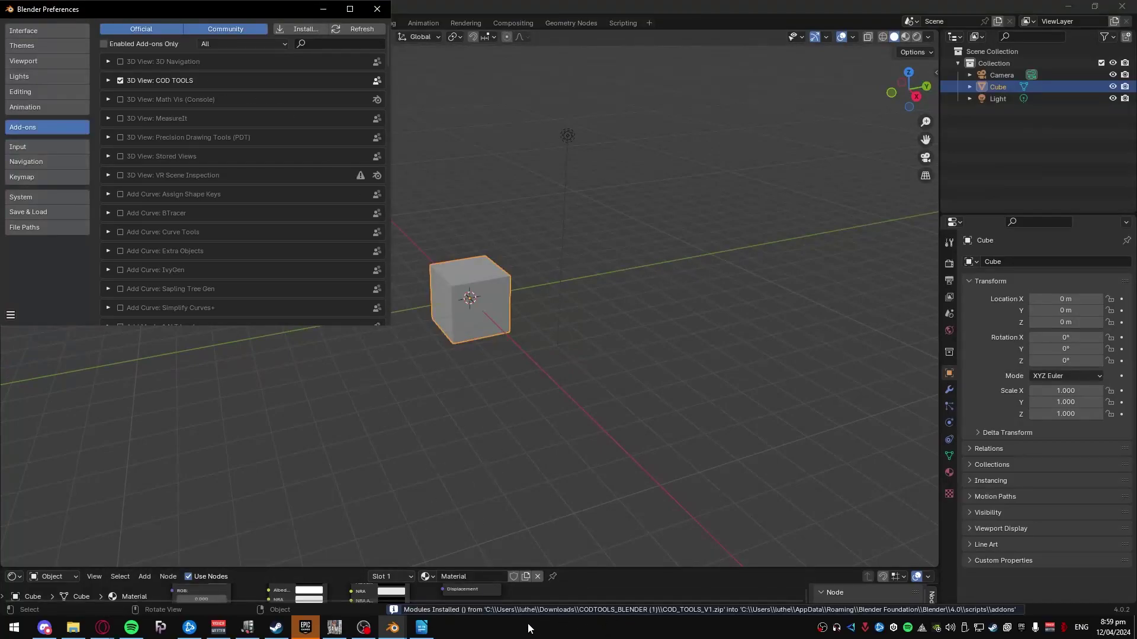
click(379, 10)
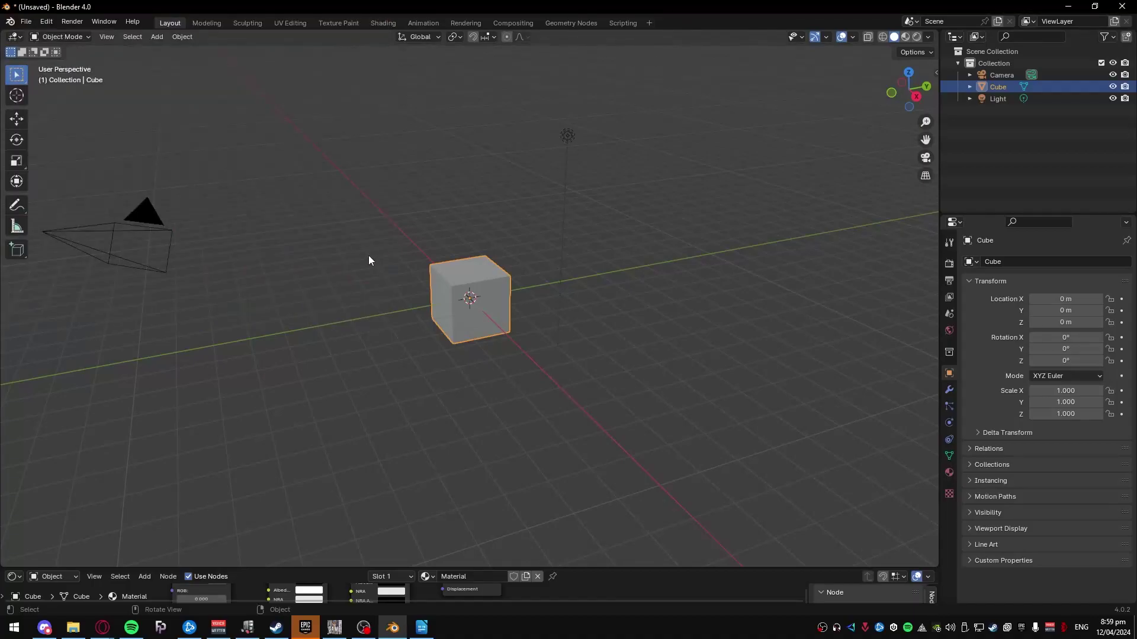
In the browser, download the io_model_semodel GitHub repository as a ZIP and open the downloaded archive.
key(alt+Tab)
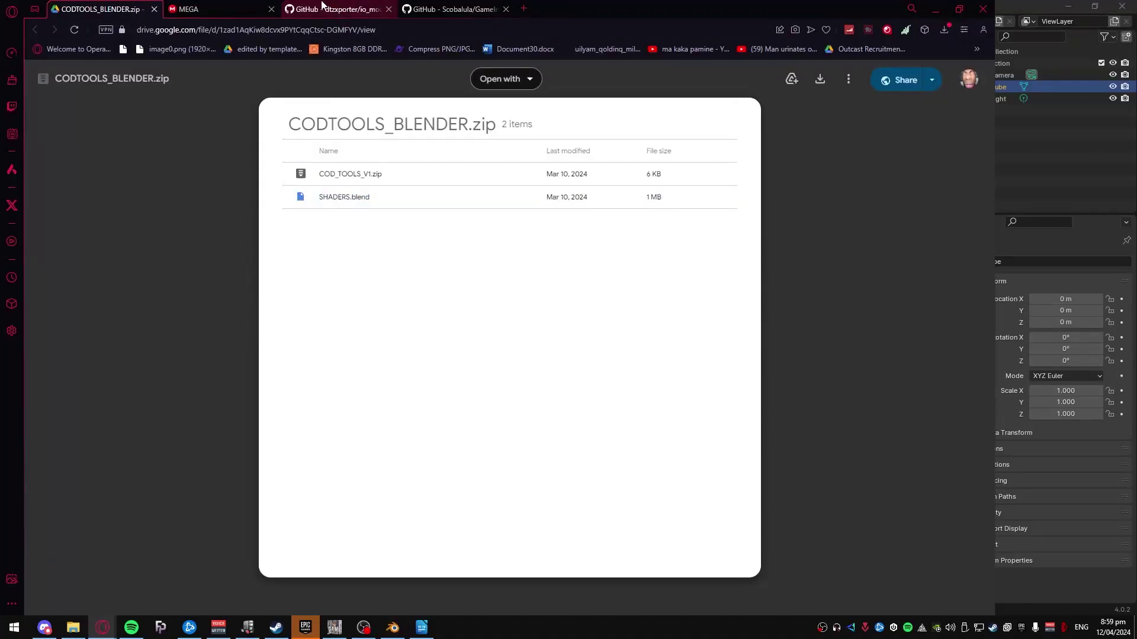
click(320, 9)
scroll(428, 432, down, 3)
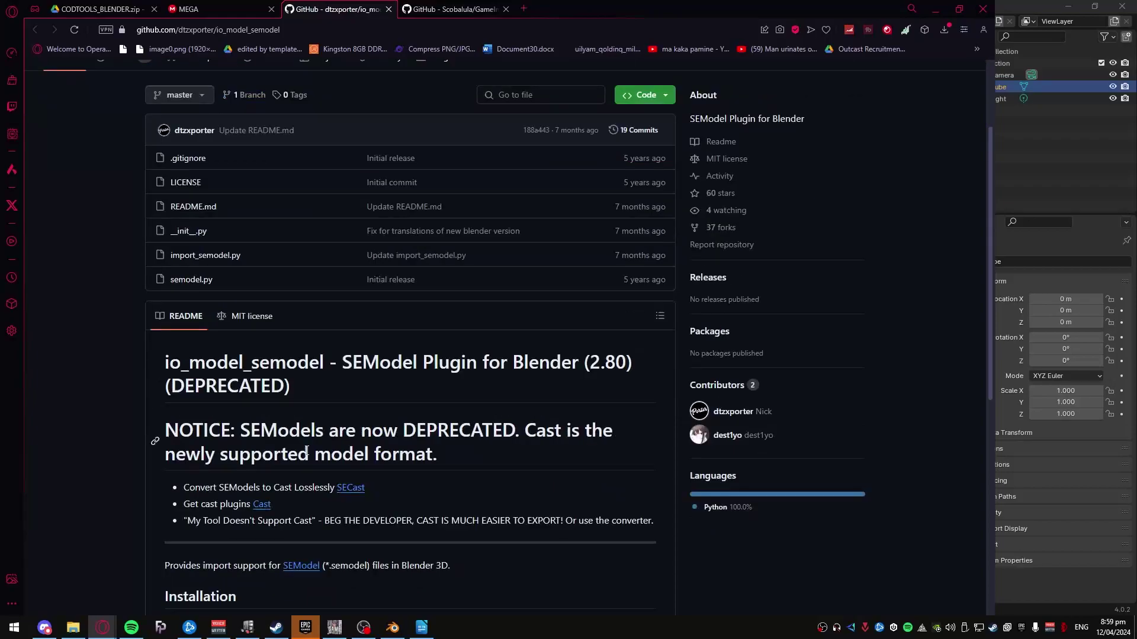
scroll(391, 451, up, 2)
scroll(226, 399, up, 3)
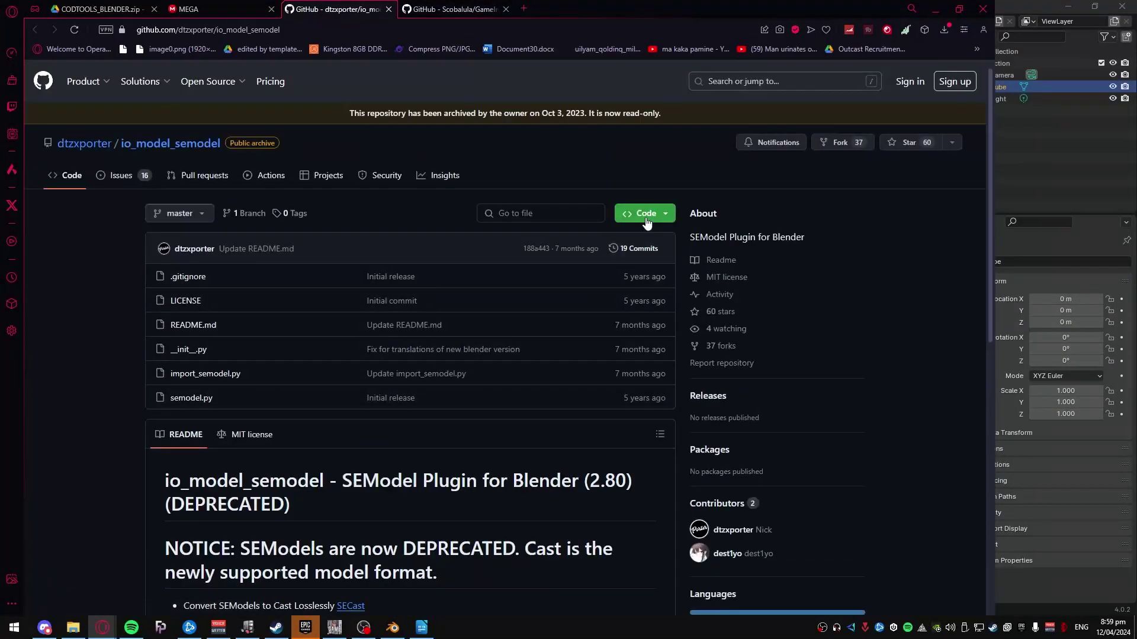
click(642, 216)
click(485, 377)
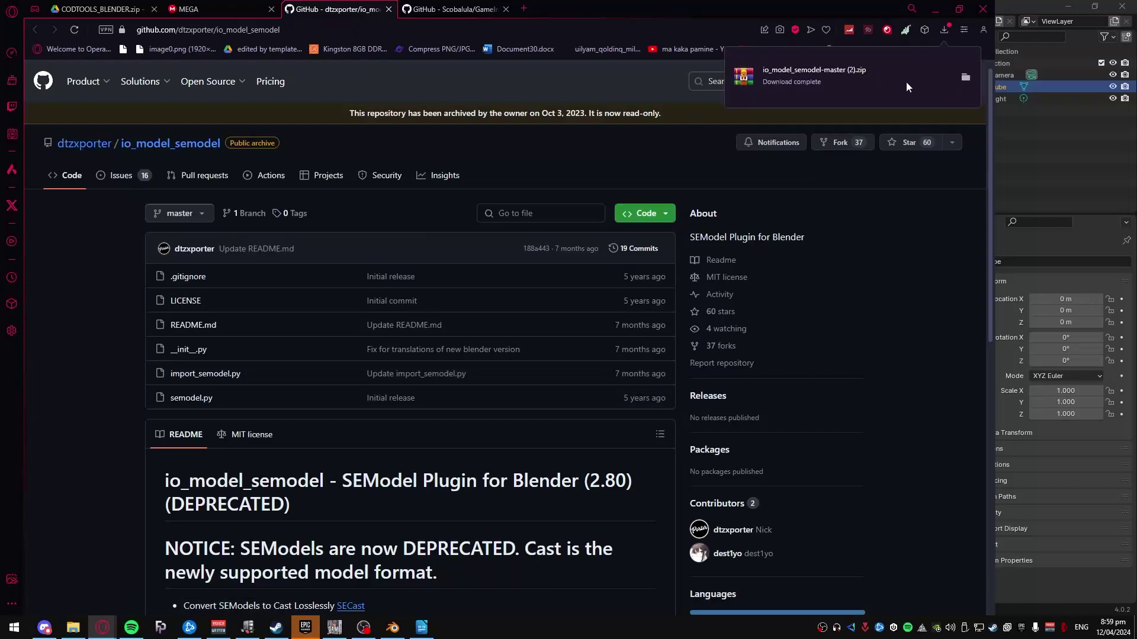
click(907, 83)
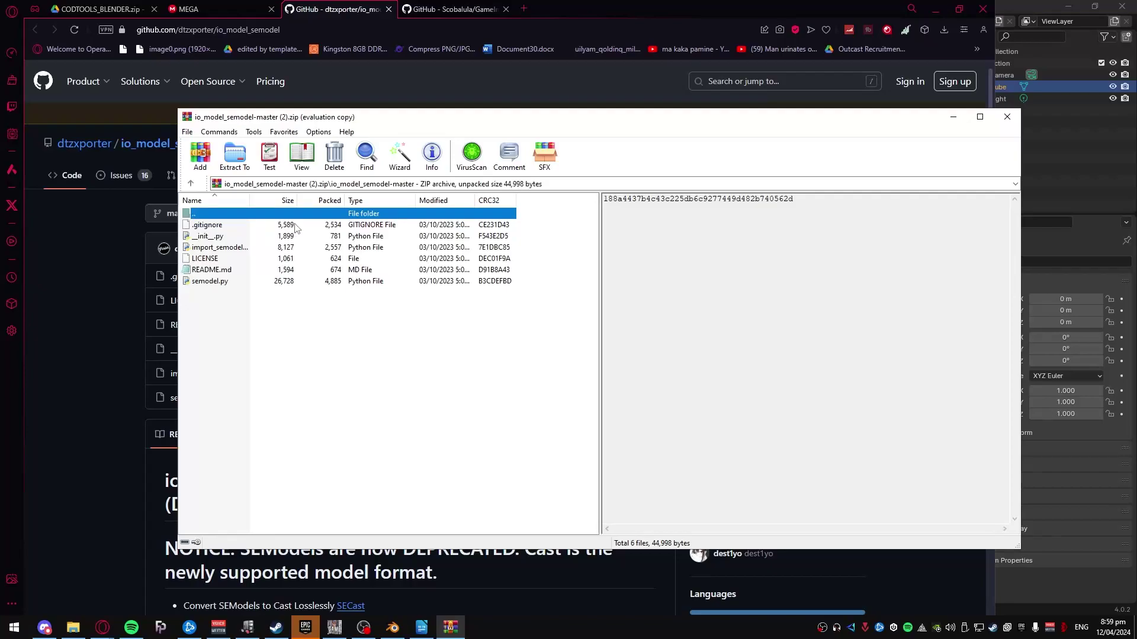
click(689, 286)
Back in Blender, browse Downloads for the io_model_semodel-master add-on archive to install, and cancel the installation.
key(alt+Tab)
click(27, 21)
mouse_move(55, 189)
click(194, 323)
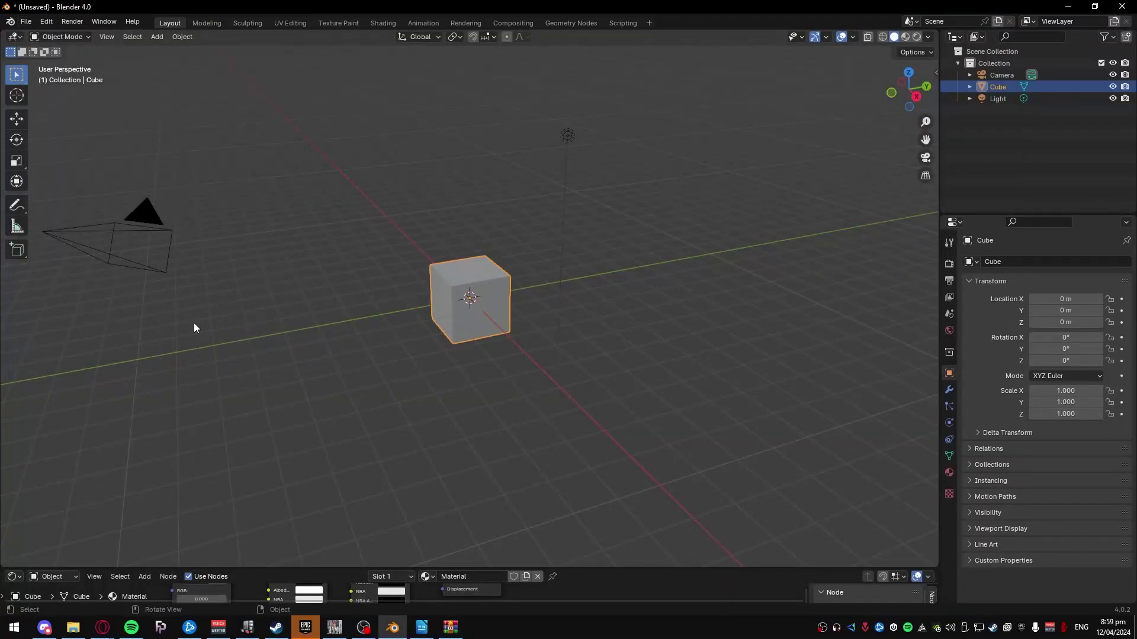
click(26, 21)
mouse_move(46, 21)
click(59, 174)
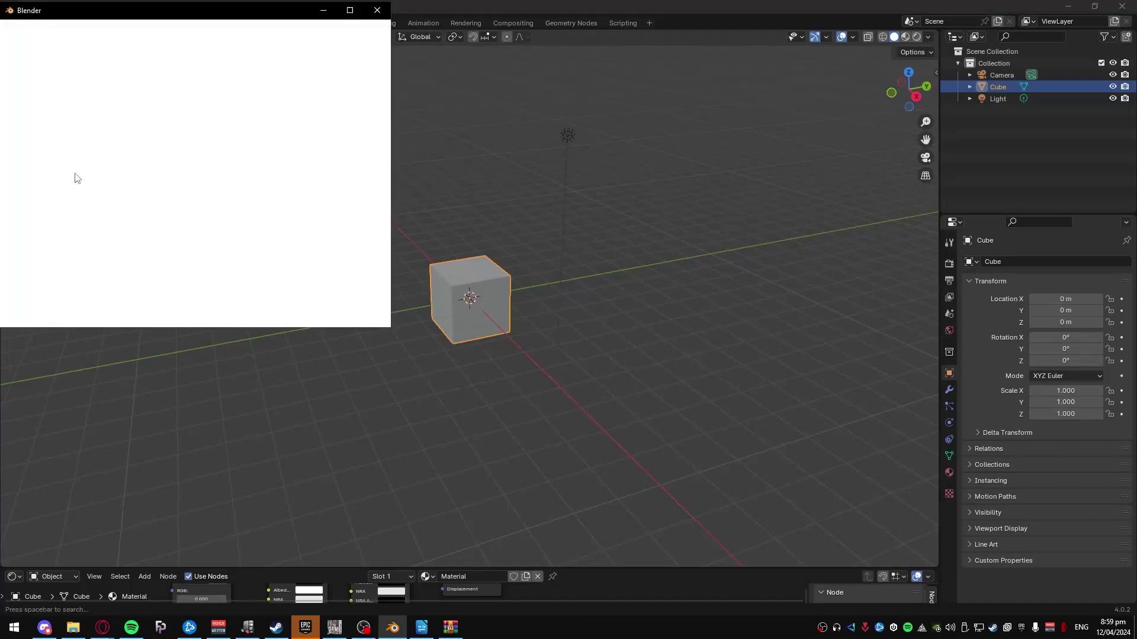
click(321, 32)
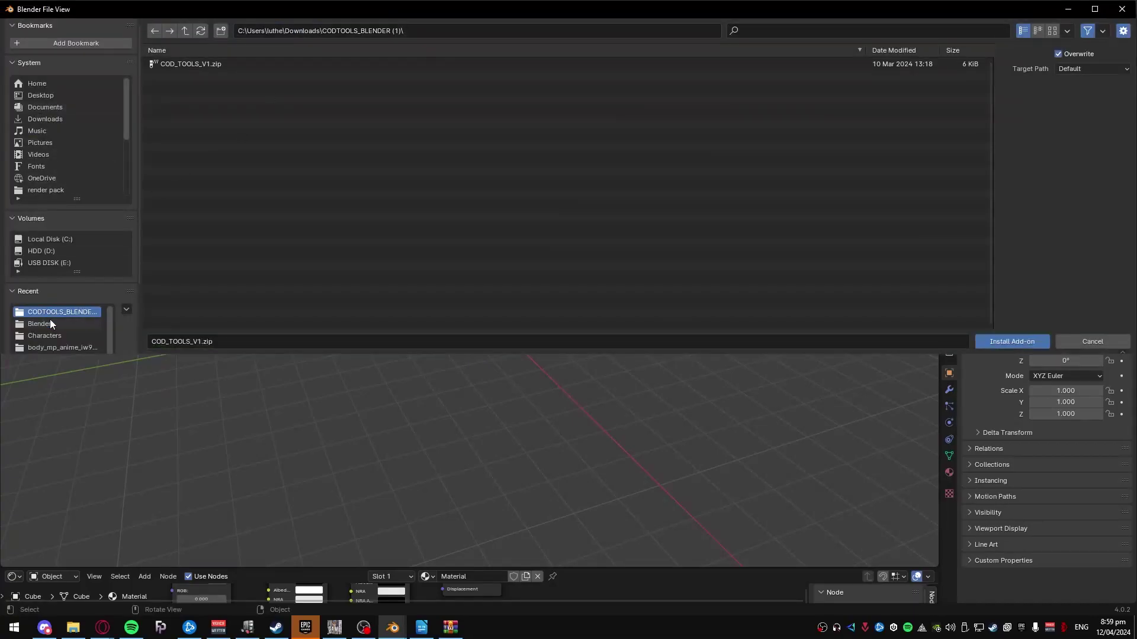
click(42, 118)
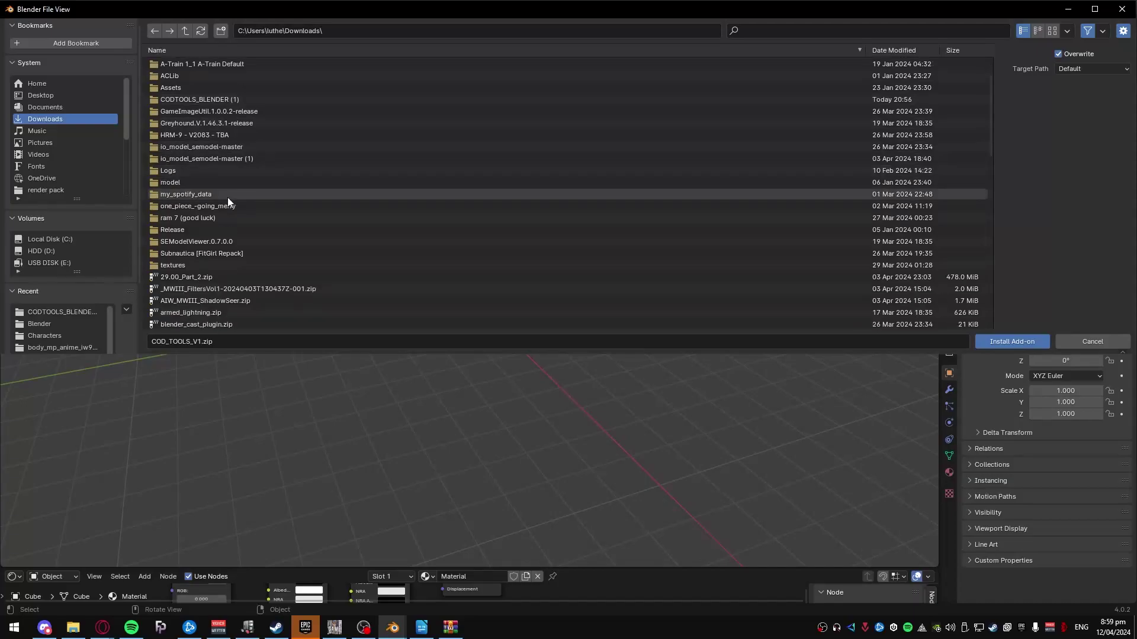
scroll(196, 273, down, 4)
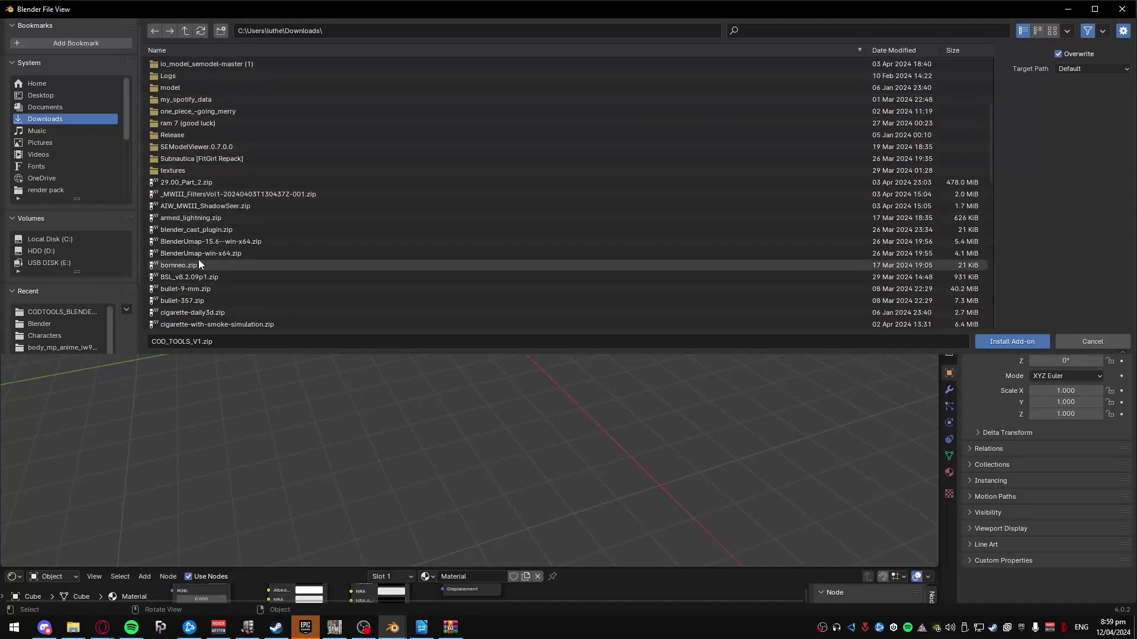
scroll(204, 264, down, 5)
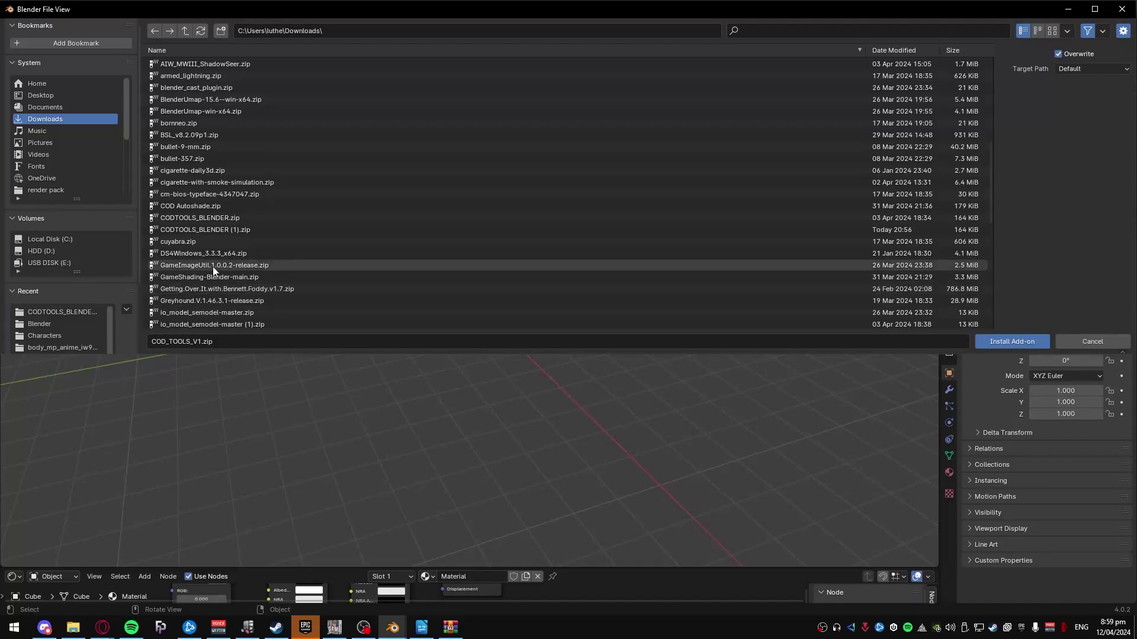
scroll(210, 272, down, 2)
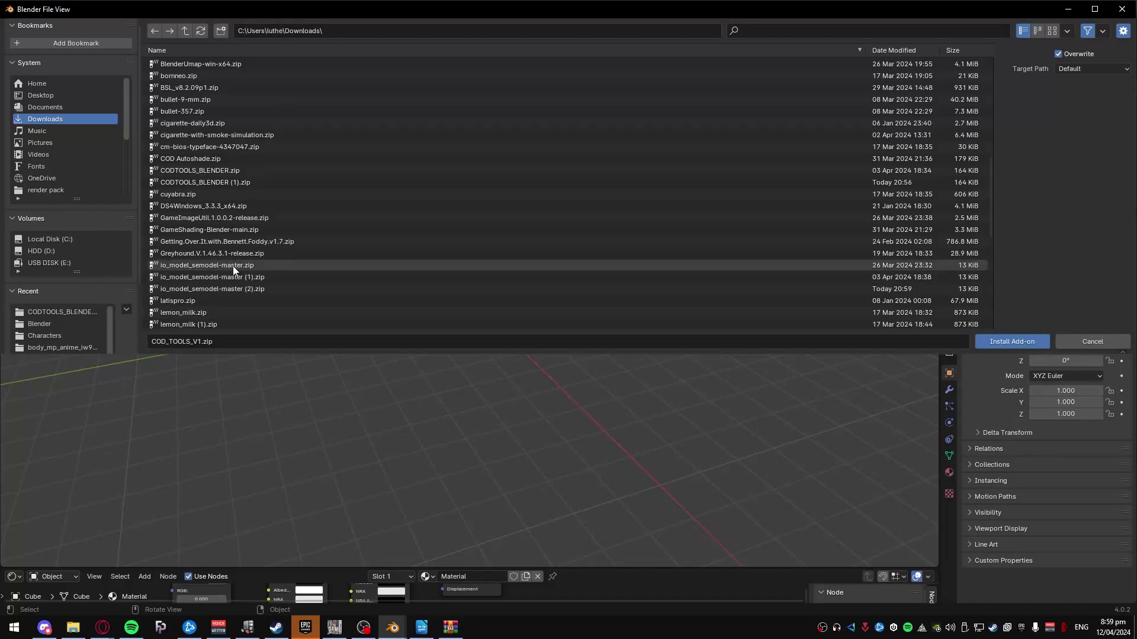
click(1100, 344)
click(372, 16)
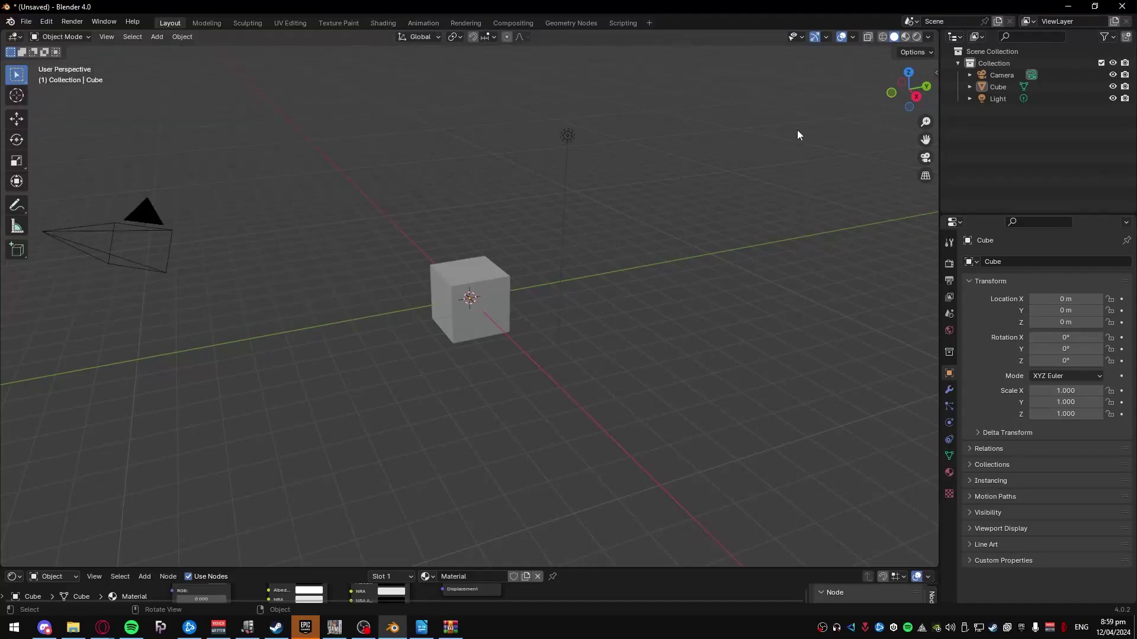
Select every default object in the scene, keep solid viewport shading, and delete them all.
key(a)
key(z)
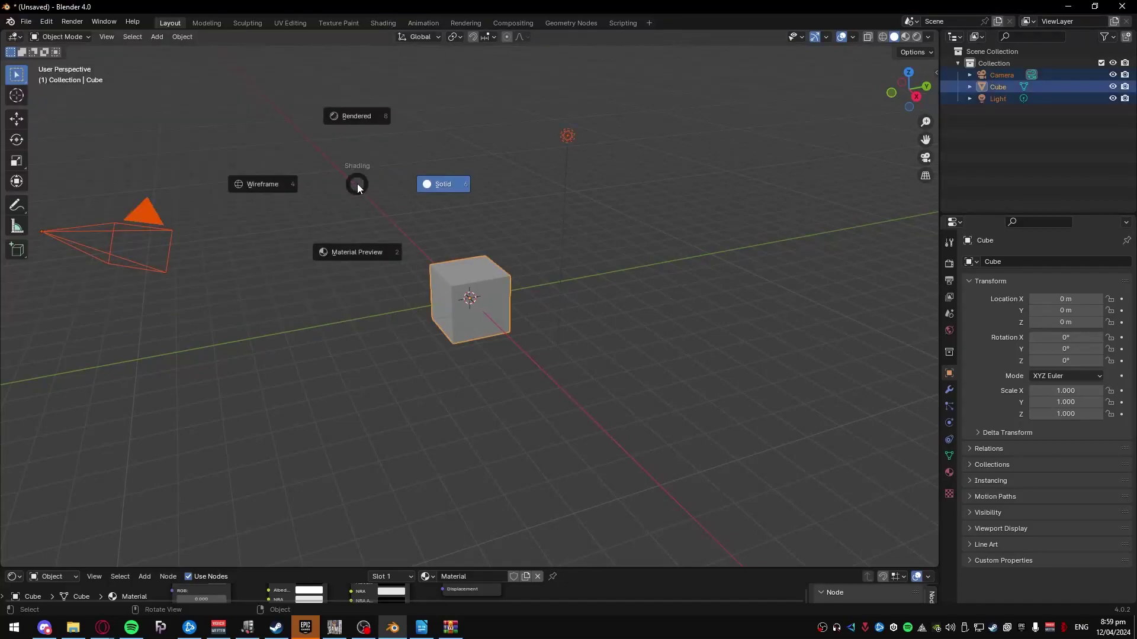
click(436, 190)
key(Delete)
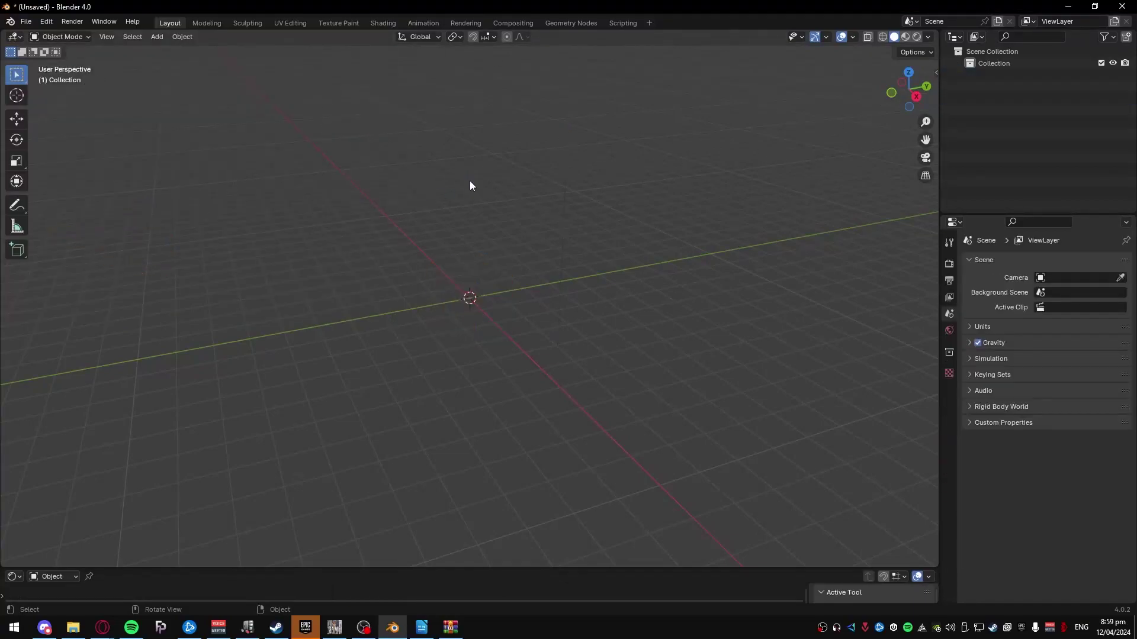
Show the COD TOOLS controls in the 3D viewport sidebar and look at the general import options.
click(936, 73)
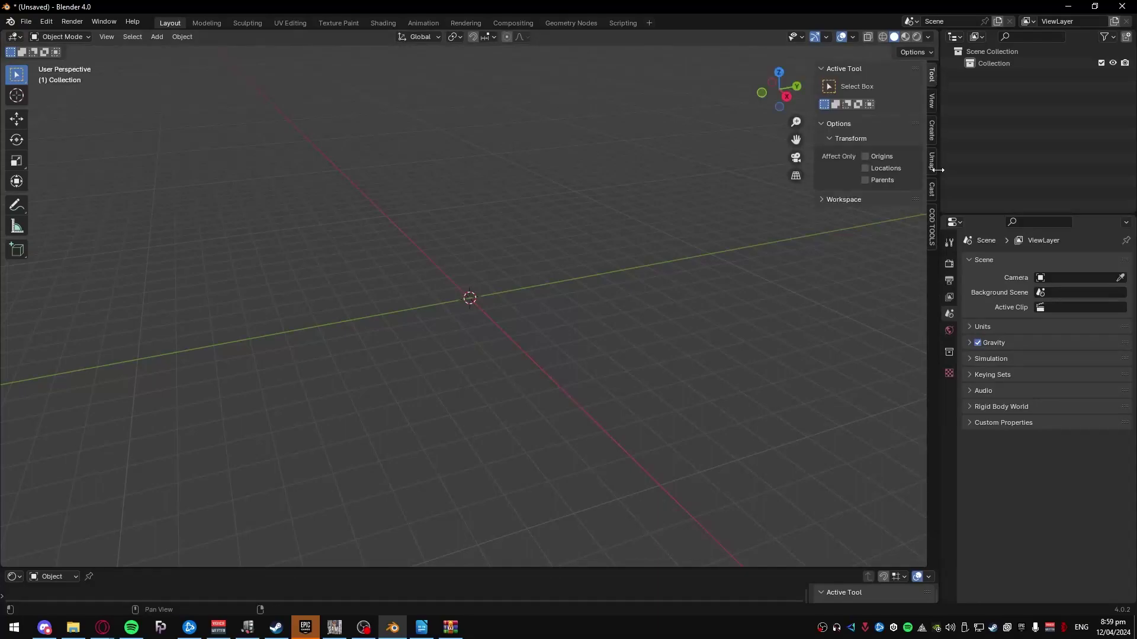
click(931, 222)
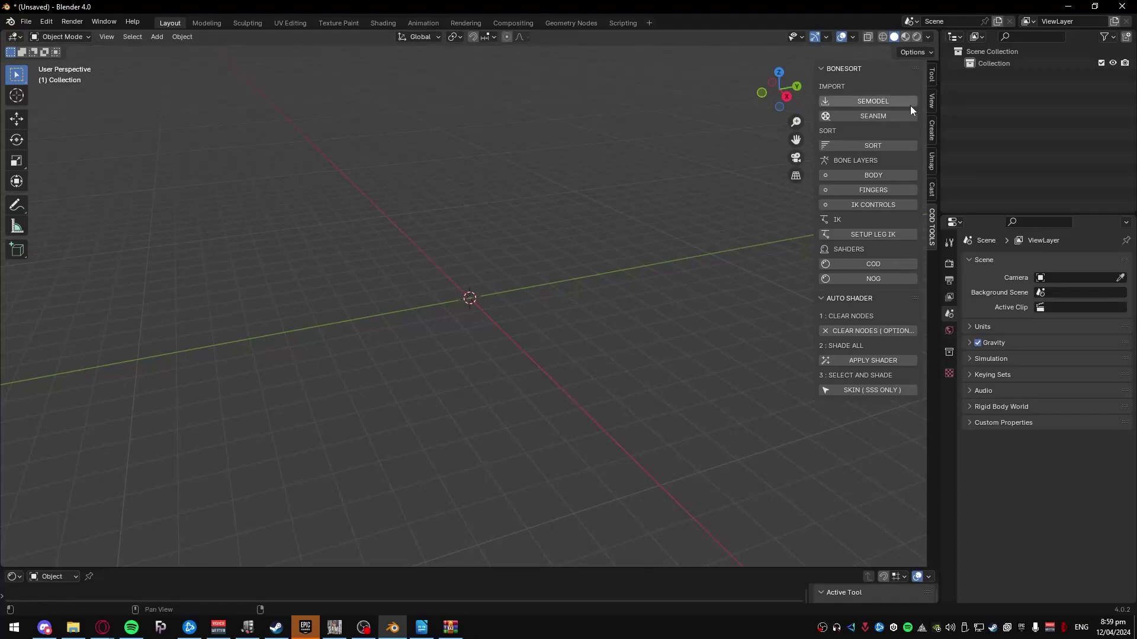
click(27, 23)
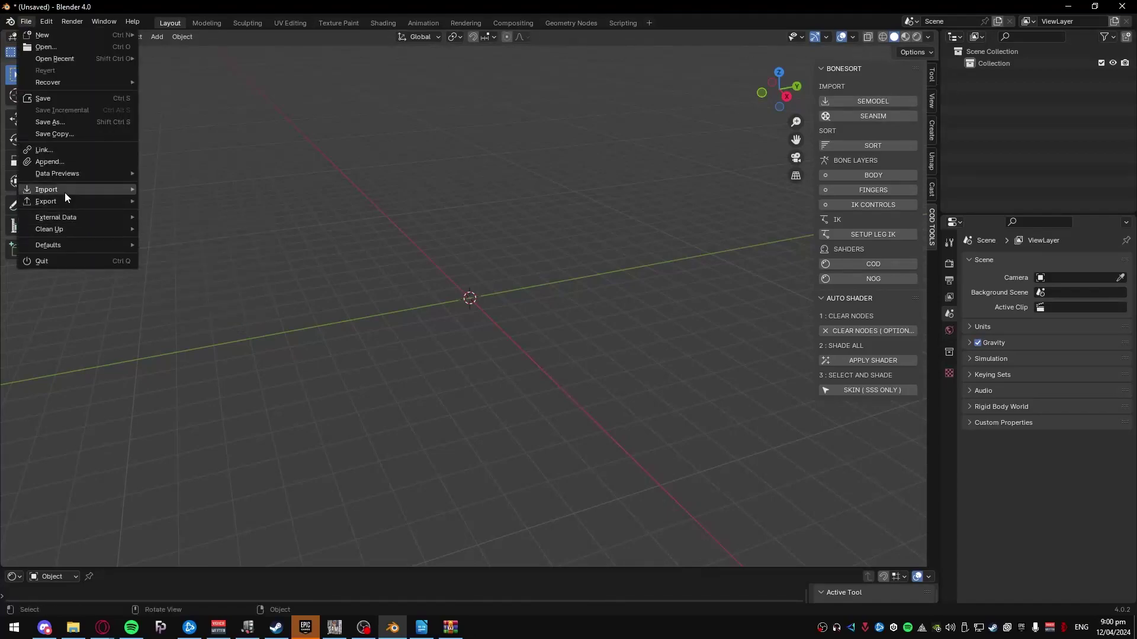
mouse_move(58, 190)
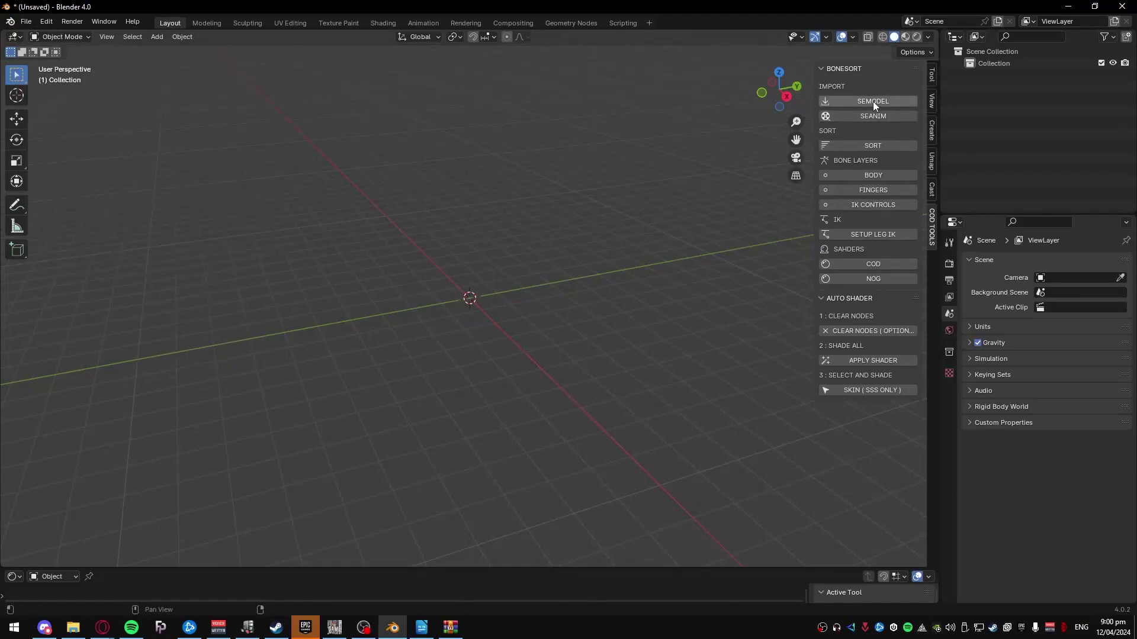
Import the body_c_jup_mp_eta_LOD0 SEModel from the body_c_jup_mp_eta folder inside Firecracker 1_1 Firecracker Default on the Desktop.
click(839, 101)
click(41, 225)
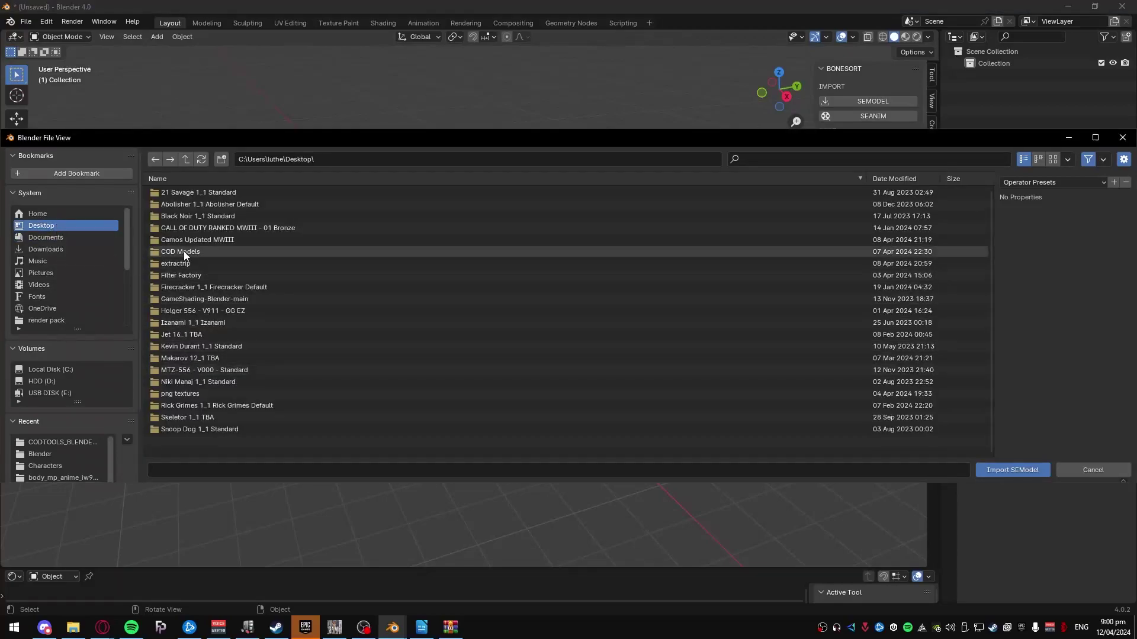
double_click(178, 287)
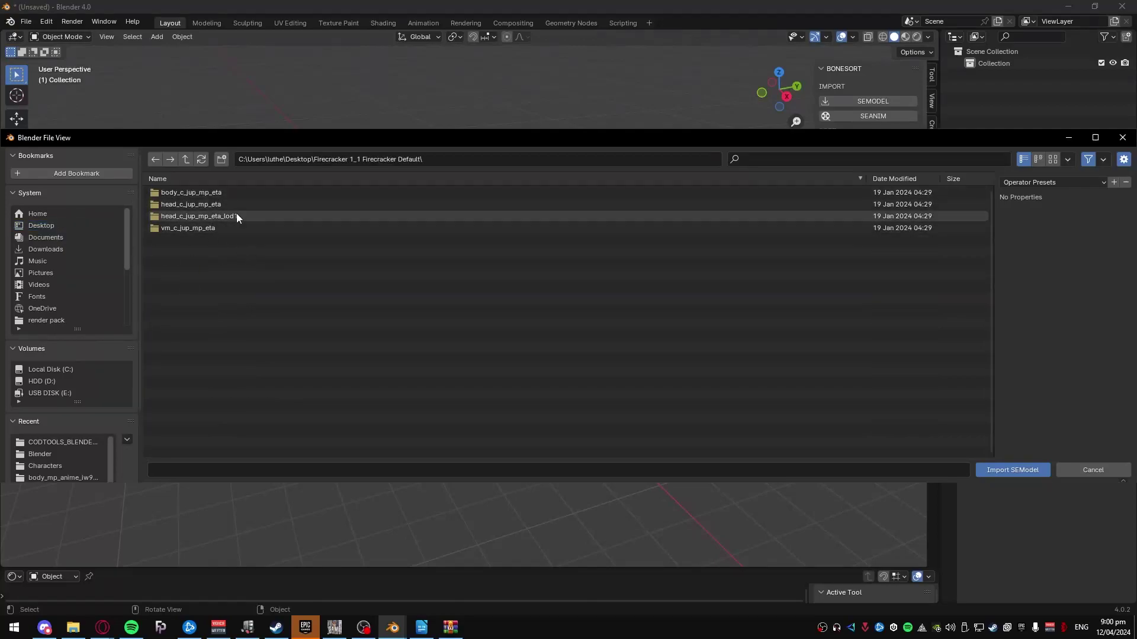
double_click(197, 192)
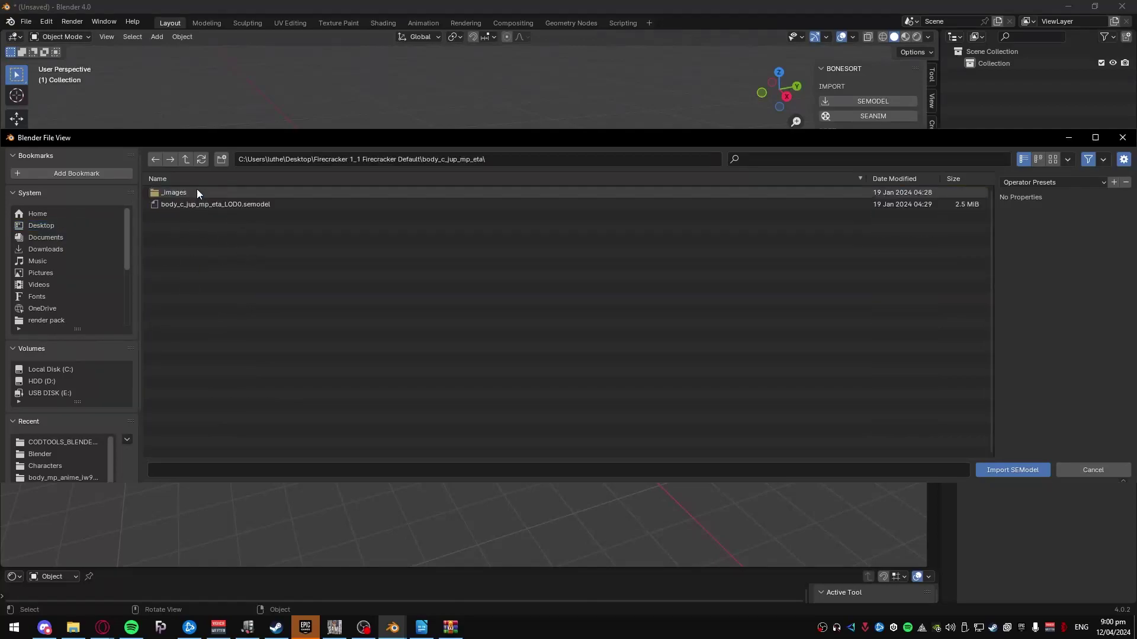
double_click(226, 205)
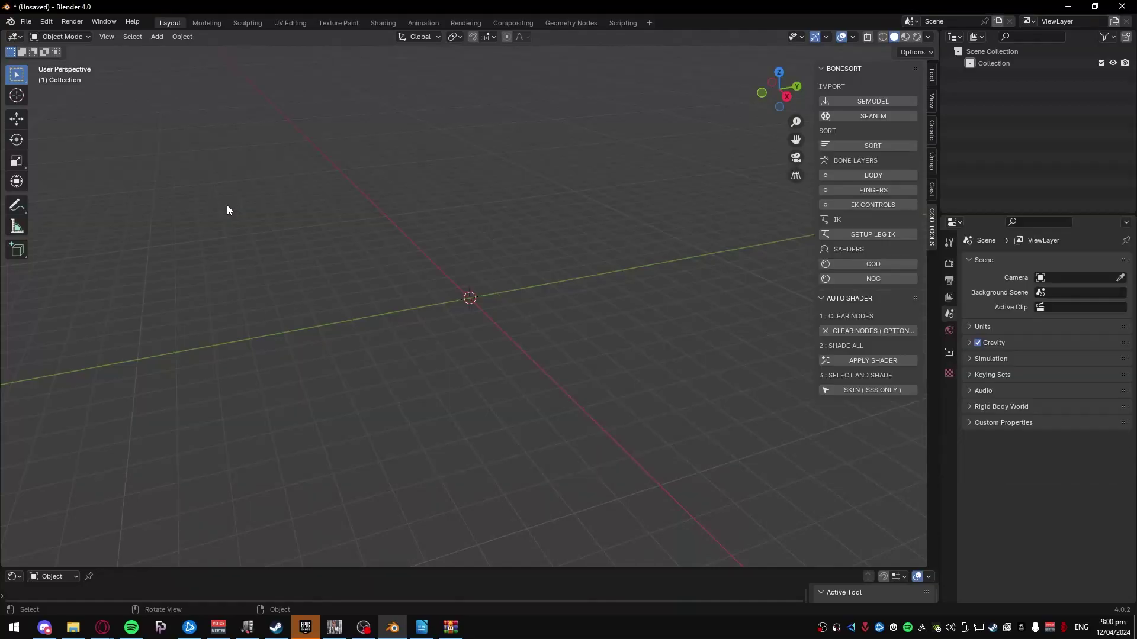
Select the imported body's armature, disable custom bone shapes in its viewport display, and deselect it to inspect the model.
scroll(493, 315, down, 7)
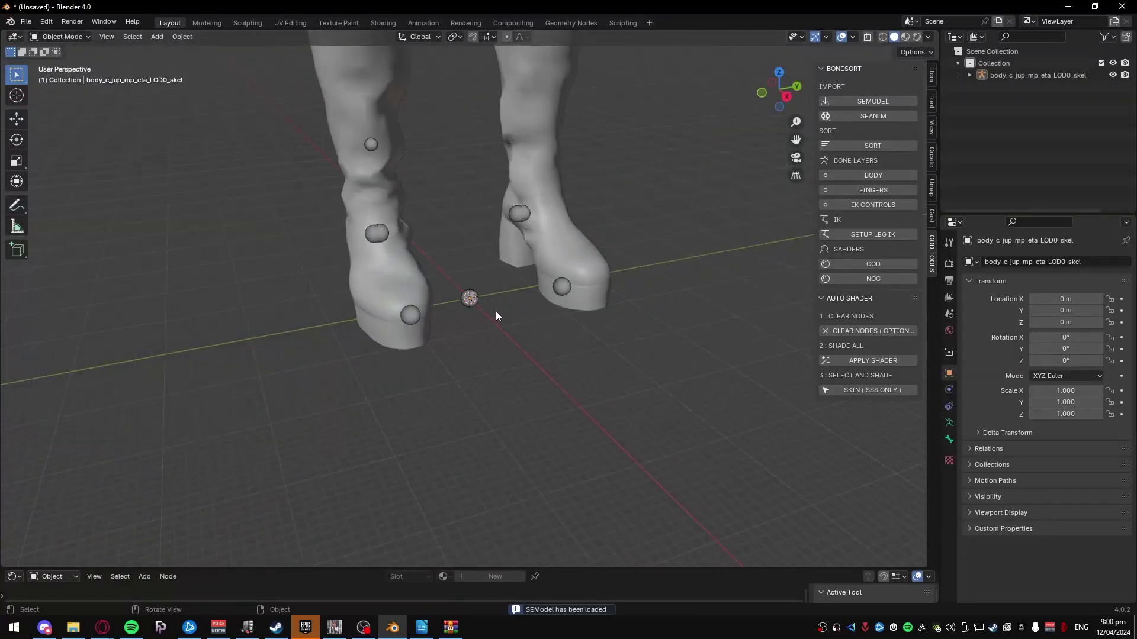
middle_drag(530, 160, 460, 228)
scroll(457, 85, down, 5)
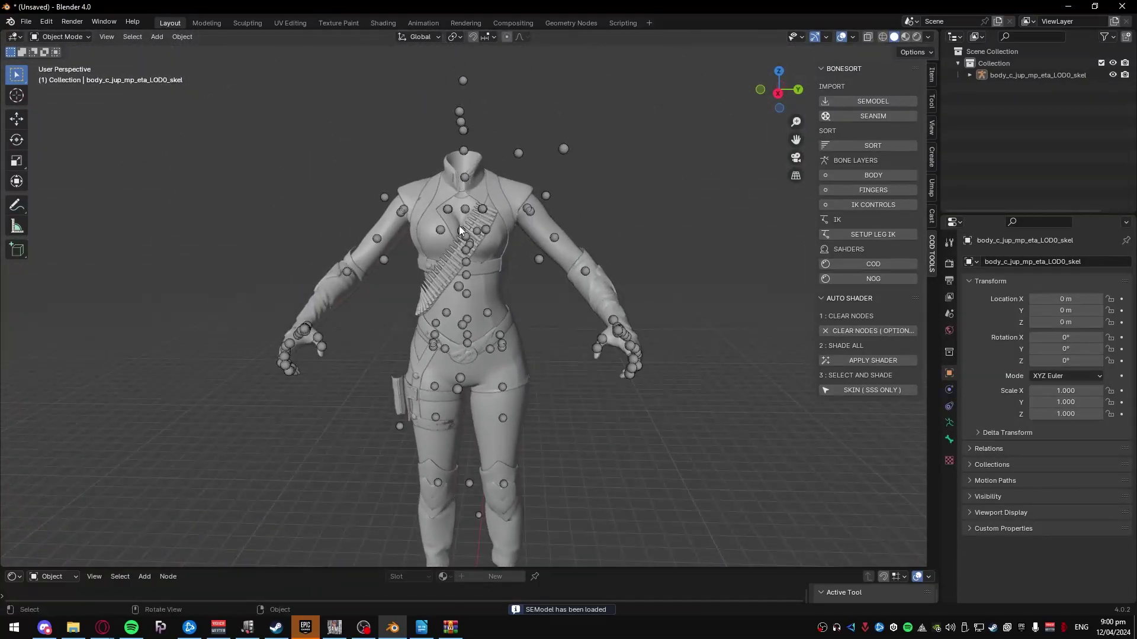
scroll(461, 230, up, 3)
scroll(583, 210, down, 2)
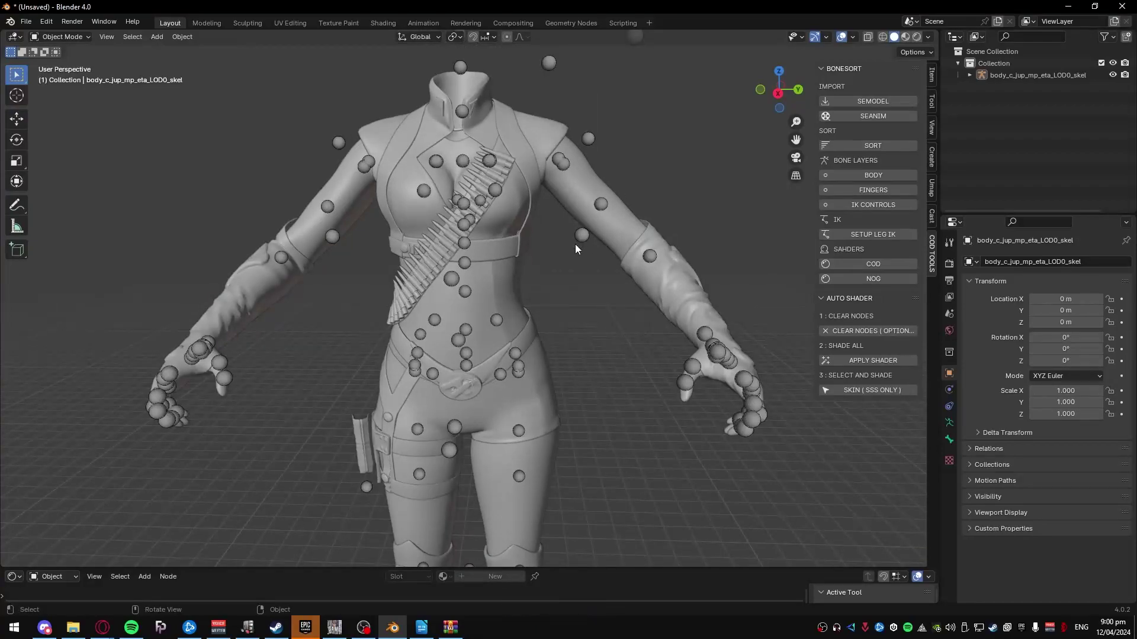
click(577, 241)
click(949, 423)
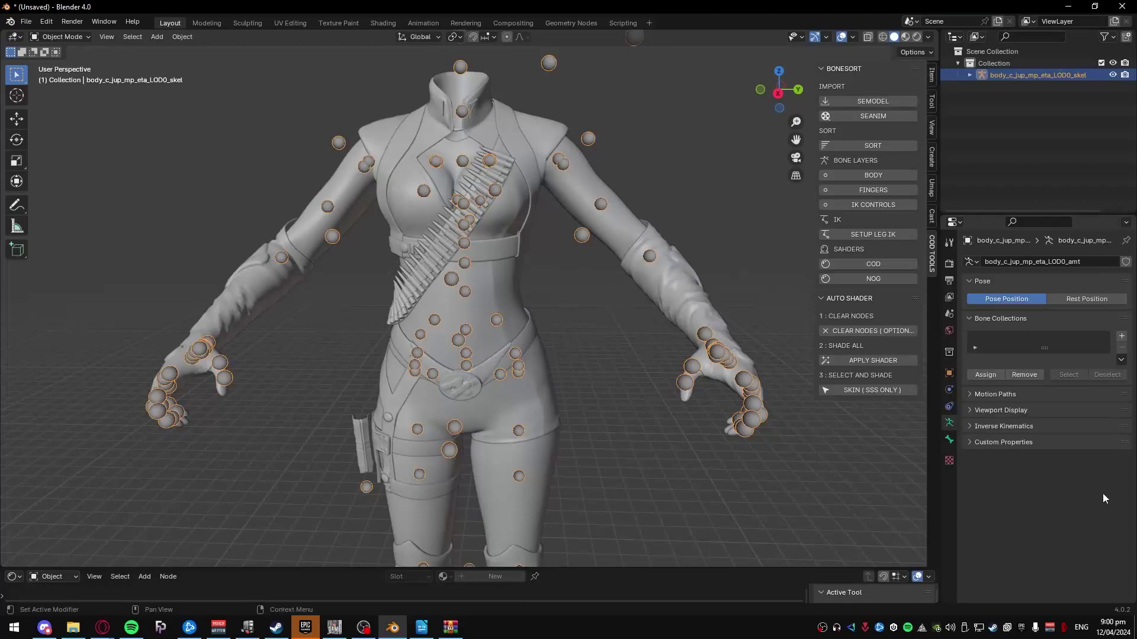
click(986, 411)
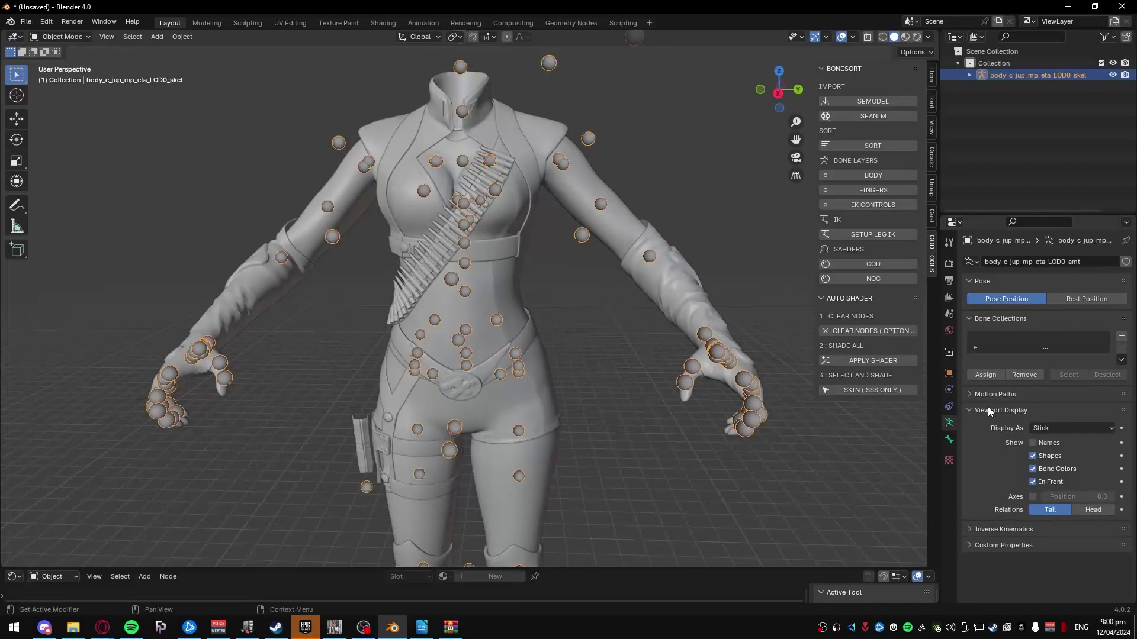
click(1033, 456)
click(604, 283)
middle_drag(604, 283, 323, 300)
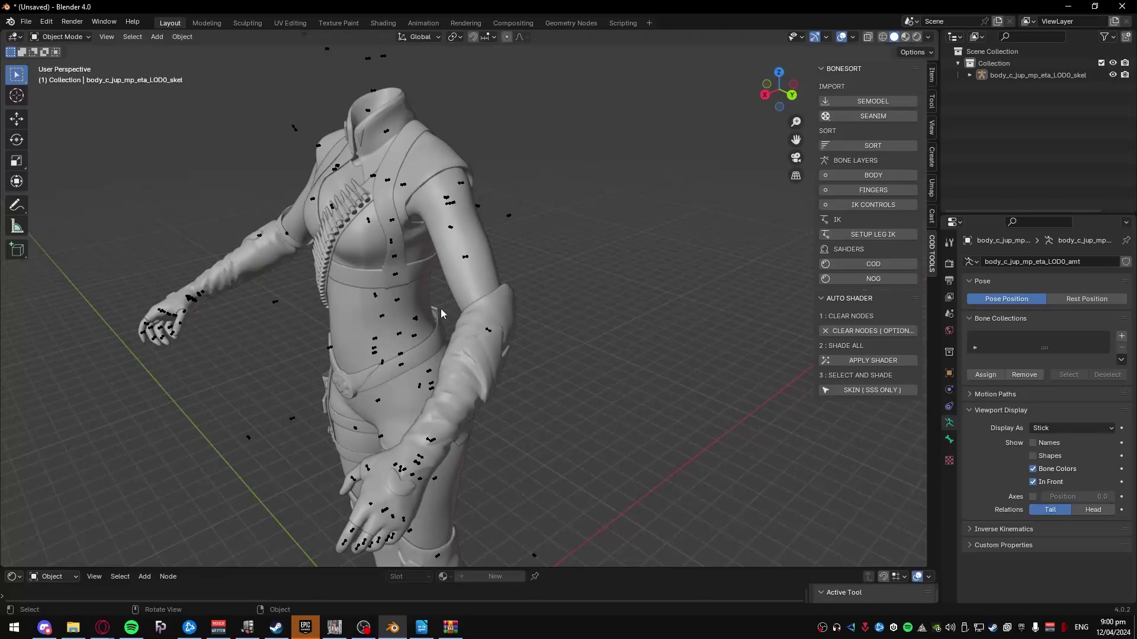
Import the head SEModel from the head_c_jup_mp_eta folder inside Firecracker 1_1 Firecracker Default on the Desktop.
middle_drag(441, 310, 535, 312)
scroll(535, 312, down, 3)
scroll(535, 311, up, 5)
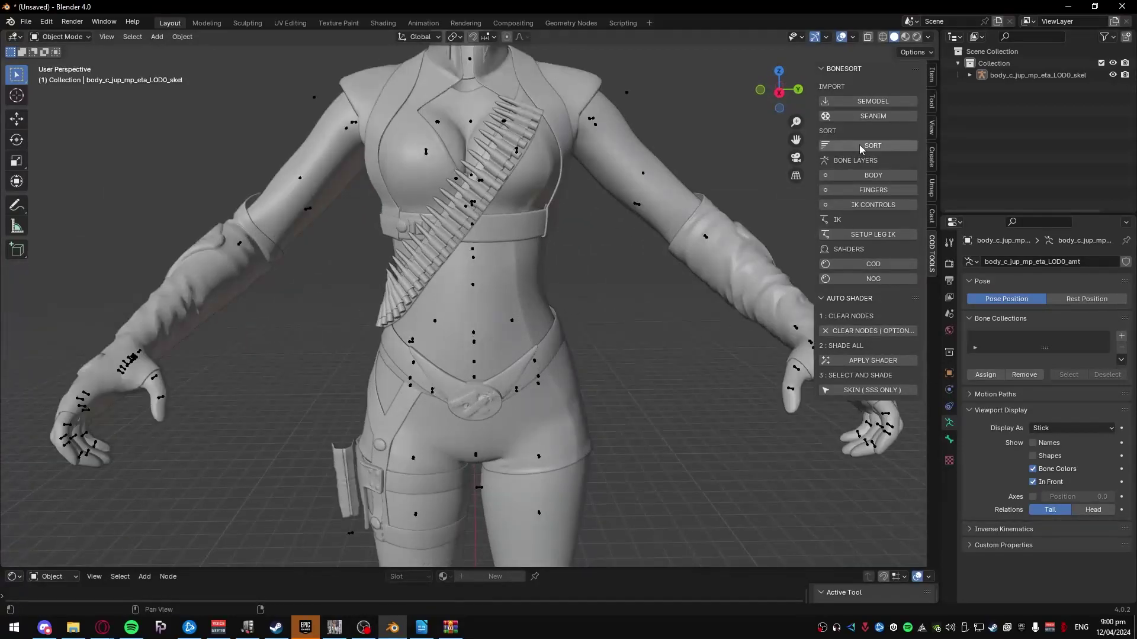
click(859, 102)
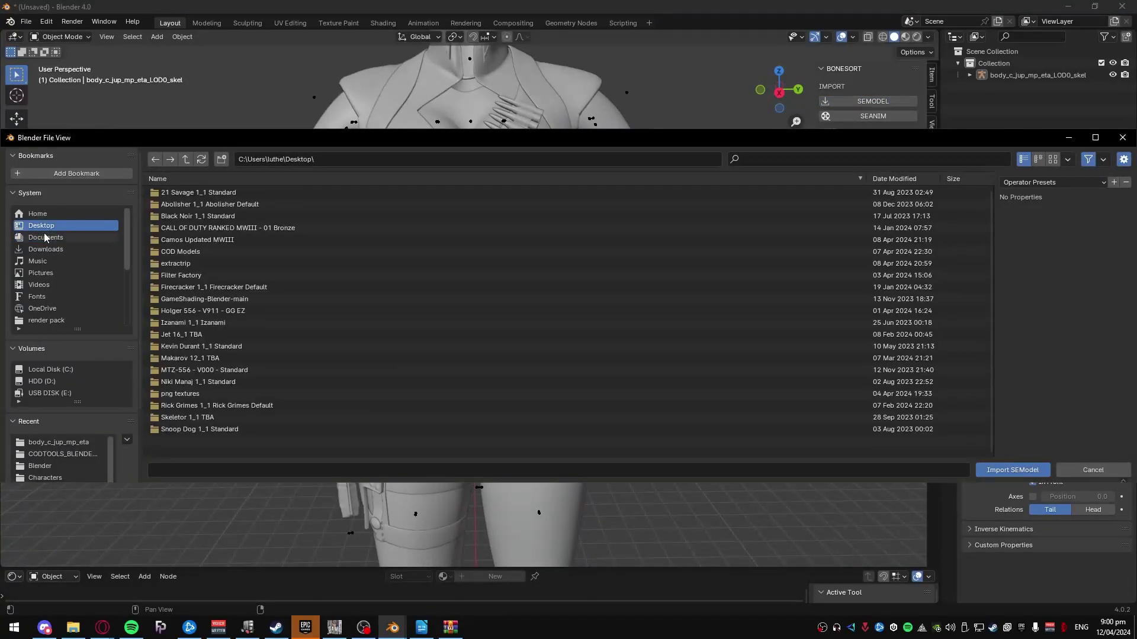
double_click(196, 287)
double_click(198, 202)
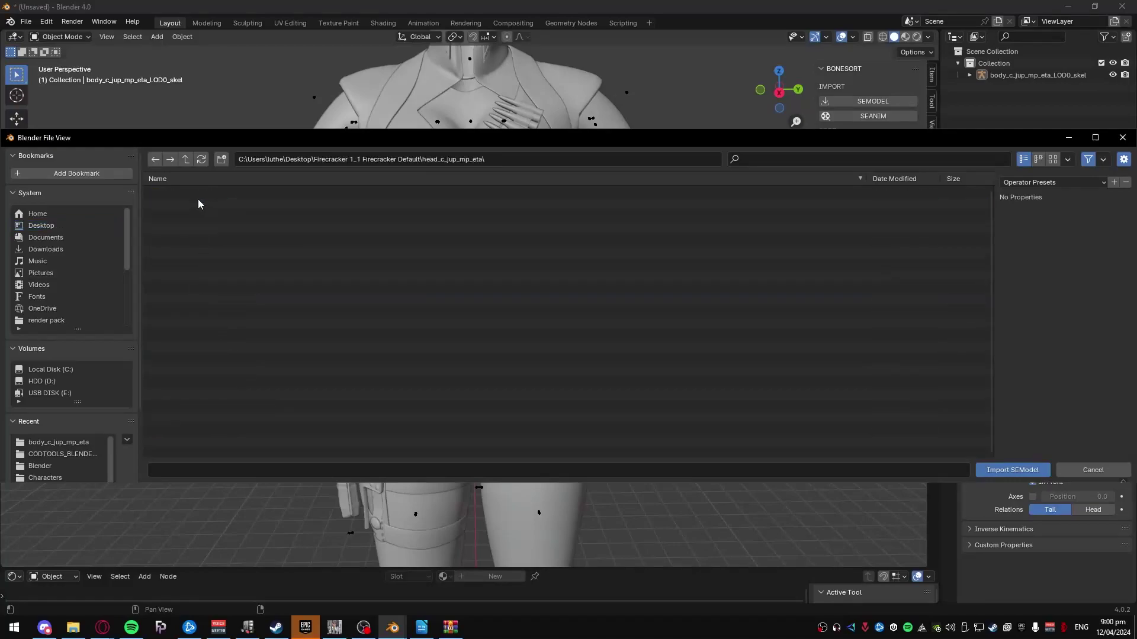
click(155, 160)
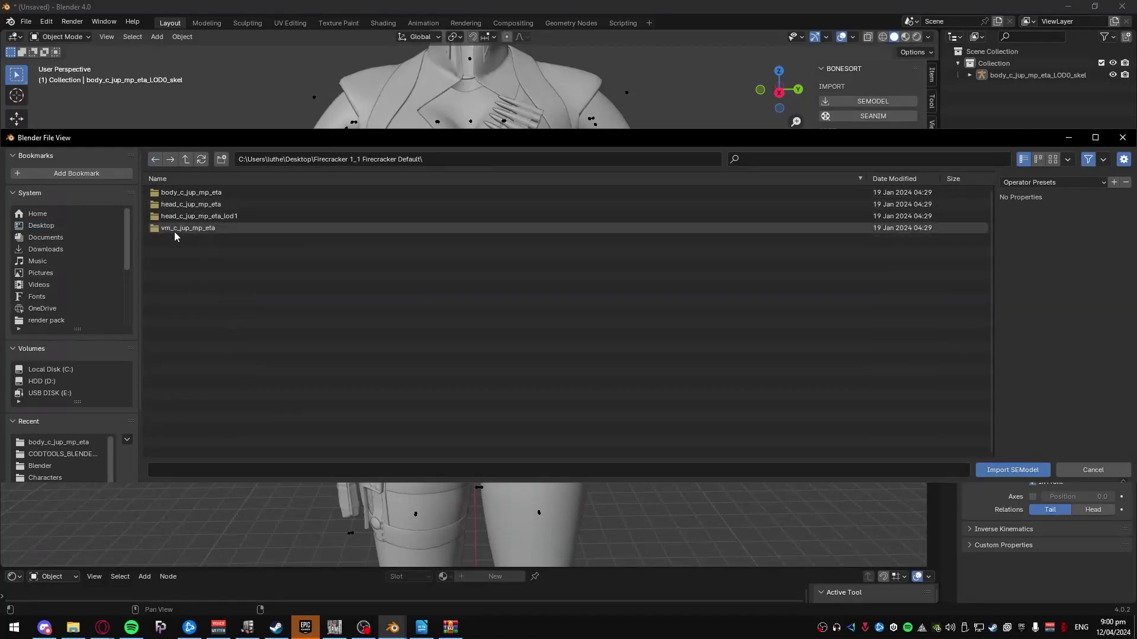
double_click(207, 205)
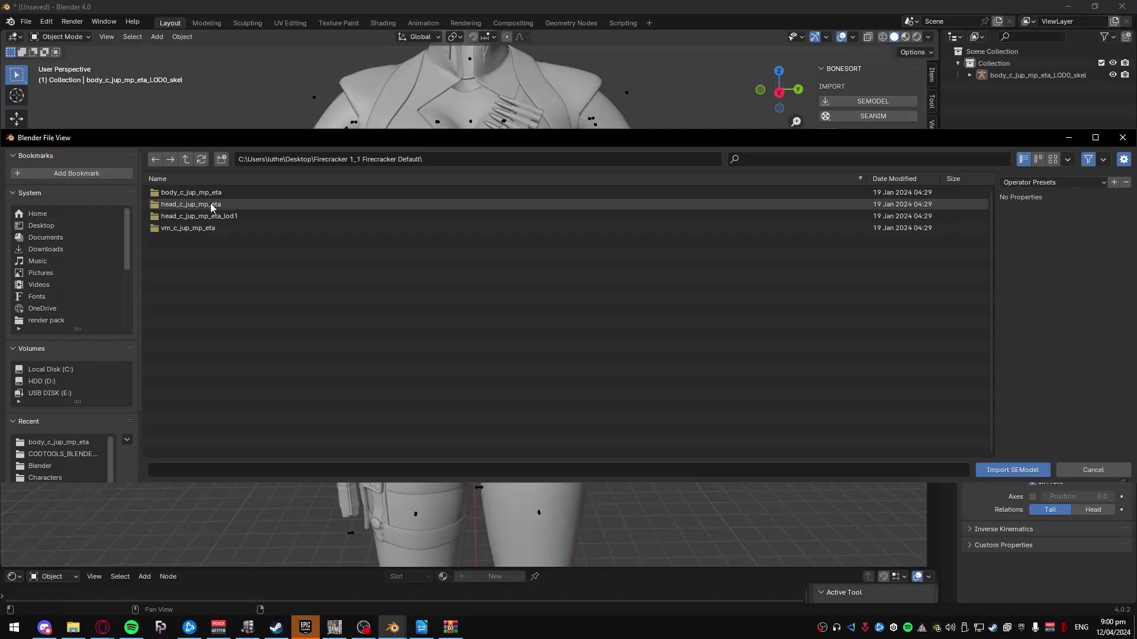
double_click(206, 205)
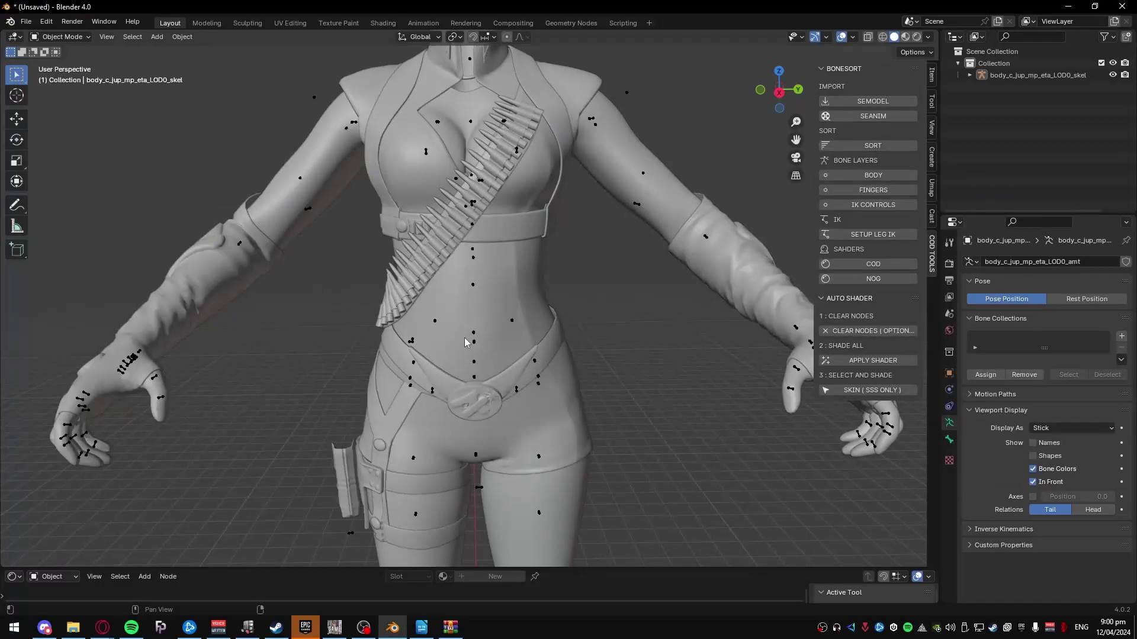
Select the imported head's armature and disable custom bone shapes in its viewport display.
scroll(474, 349, down, 8)
middle_drag(485, 360, 530, 376)
shift+middle_drag(592, 431, 580, 300)
scroll(477, 283, up, 10)
click(447, 272)
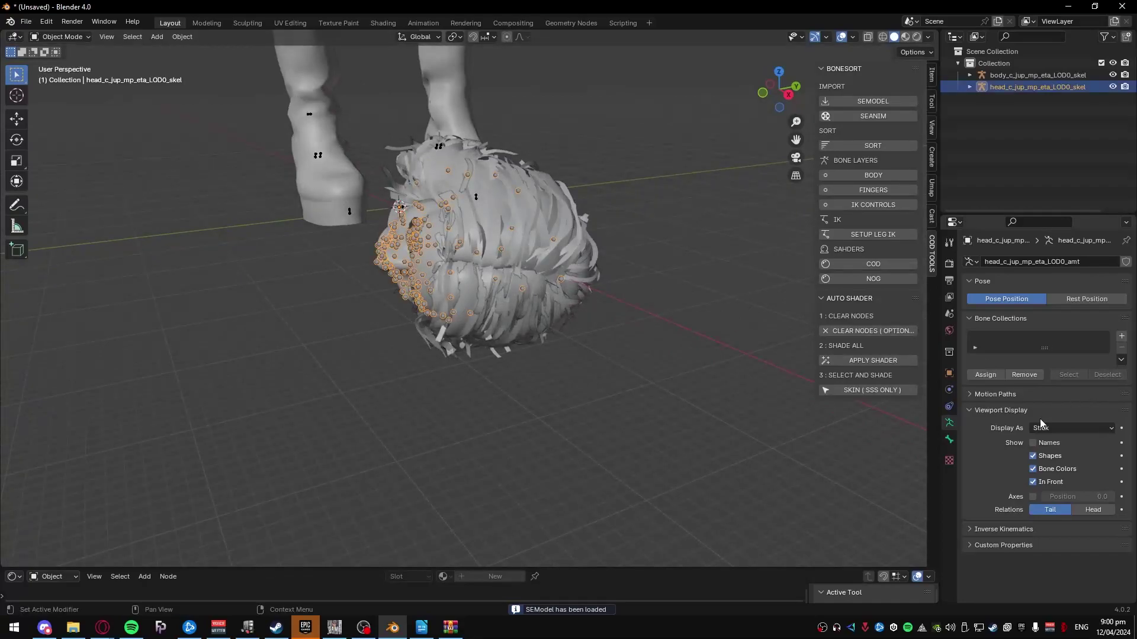
click(1035, 457)
shift+middle_drag(497, 237, 504, 340)
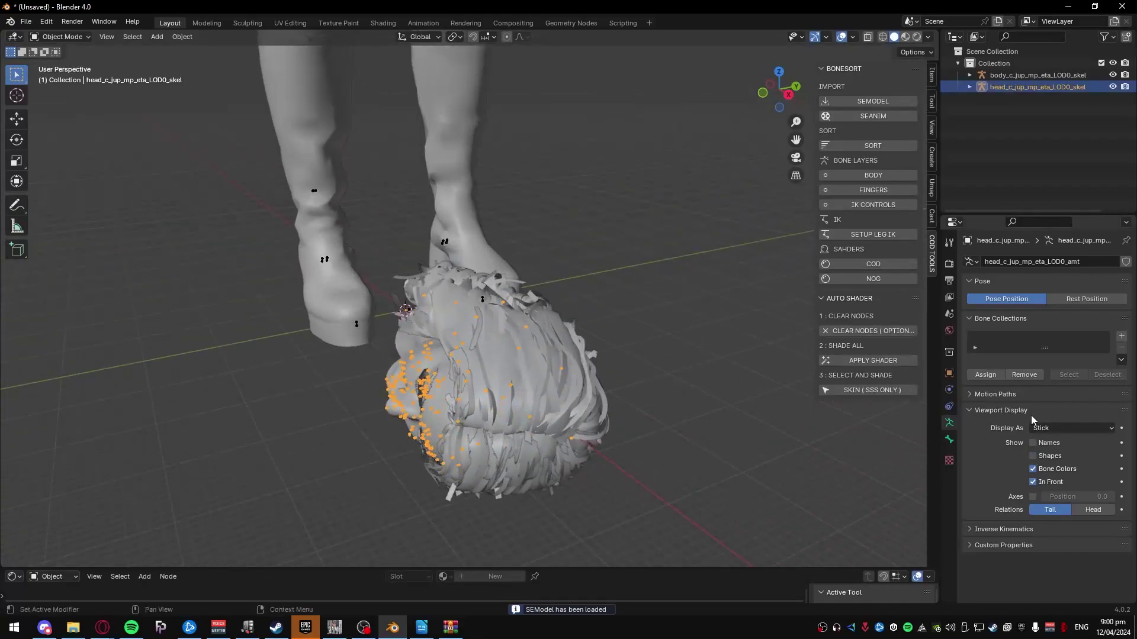
Add a Child Of object constraint to the head armature and pick the body armature as its target.
click(947, 409)
click(1007, 261)
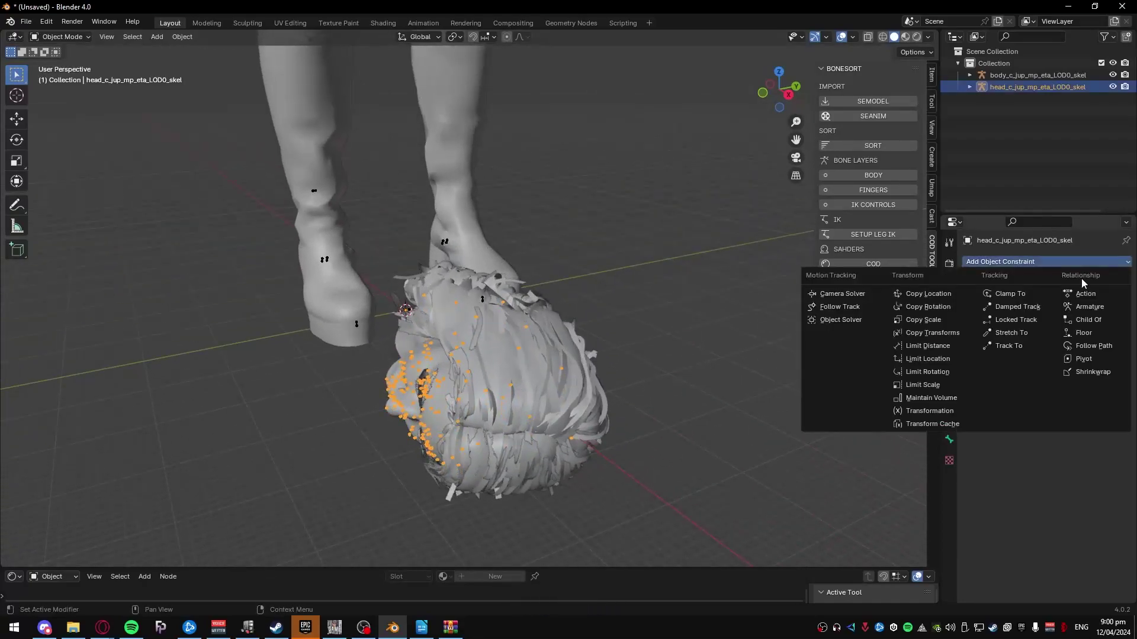
click(1089, 321)
click(1109, 299)
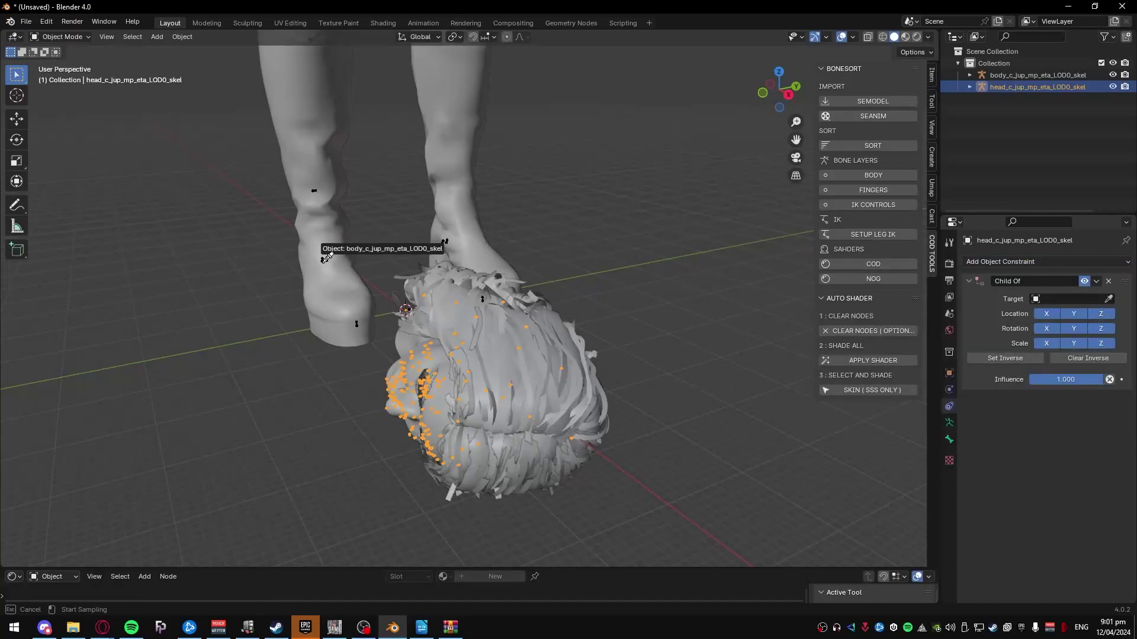
click(278, 250)
Set the Child Of constraint's target bone to j_spine4 to attach the head to the body.
scroll(495, 383, up, 6)
scroll(629, 246, down, 6)
scroll(438, 248, up, 3)
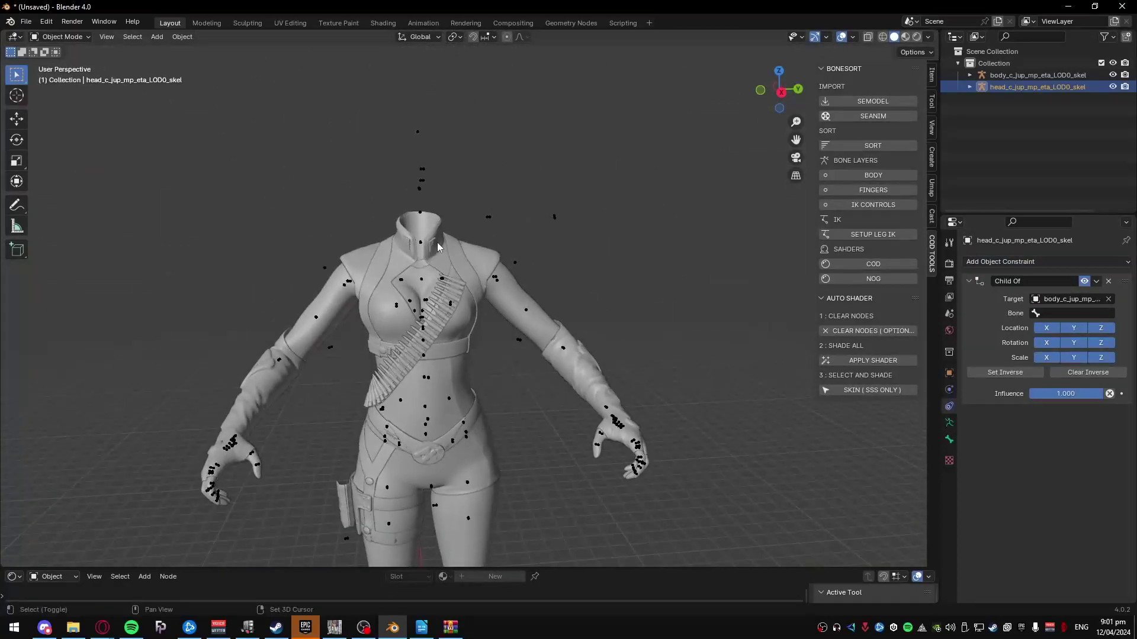
scroll(427, 231, up, 2)
middle_drag(412, 228, 449, 229)
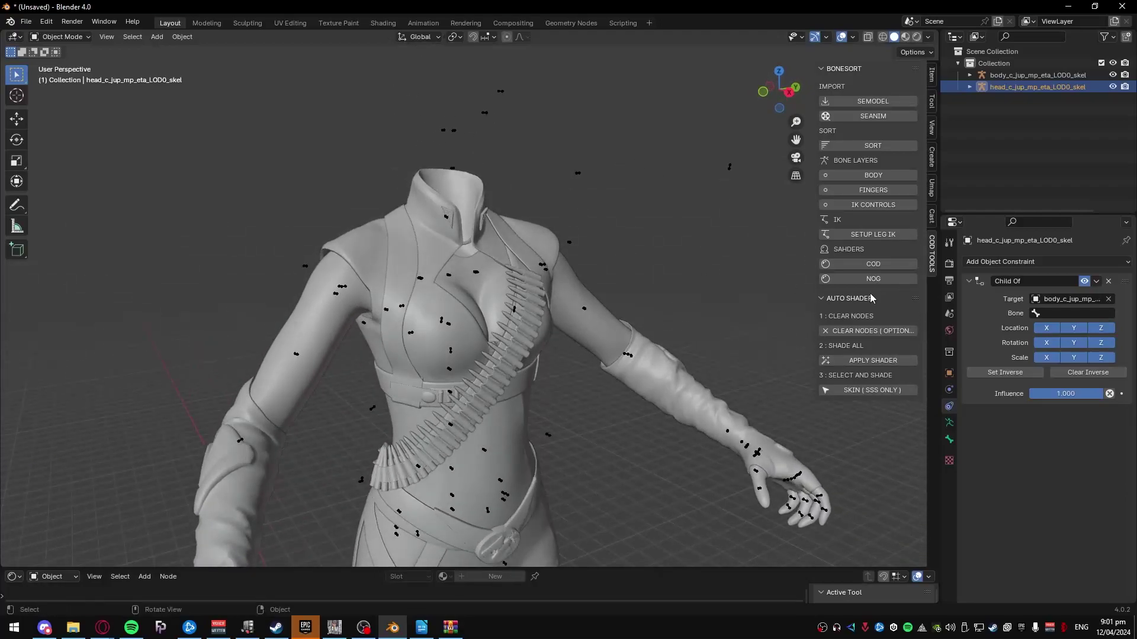
click(1085, 313)
text(sp)
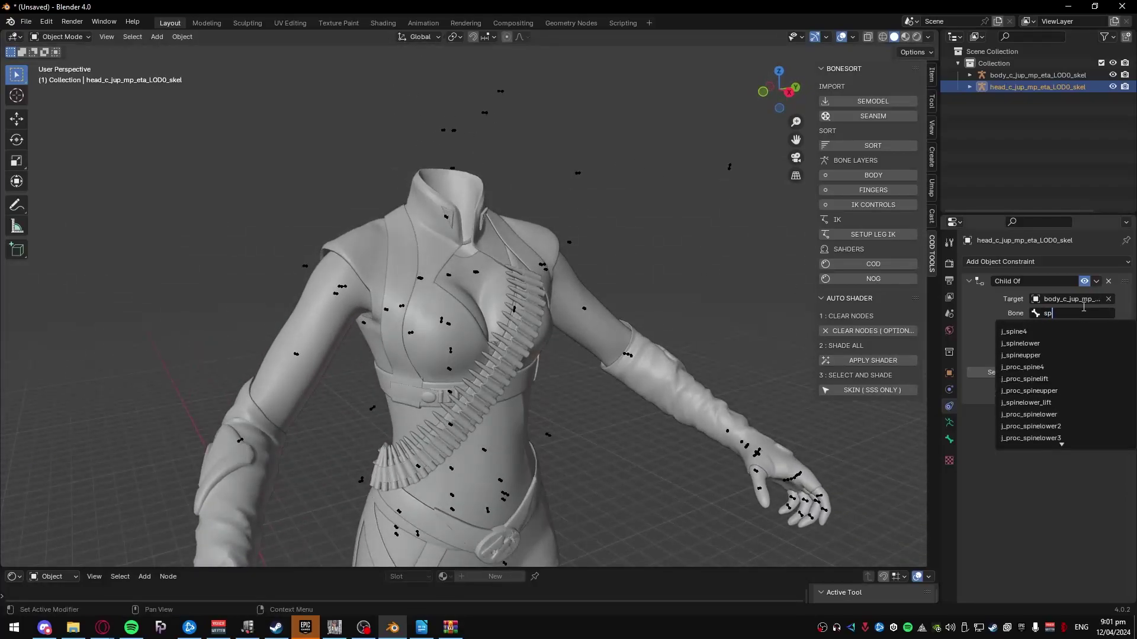
key(BackSpace)
key(BackSpace)
text(J-sp)
text(ine4)
click(1056, 331)
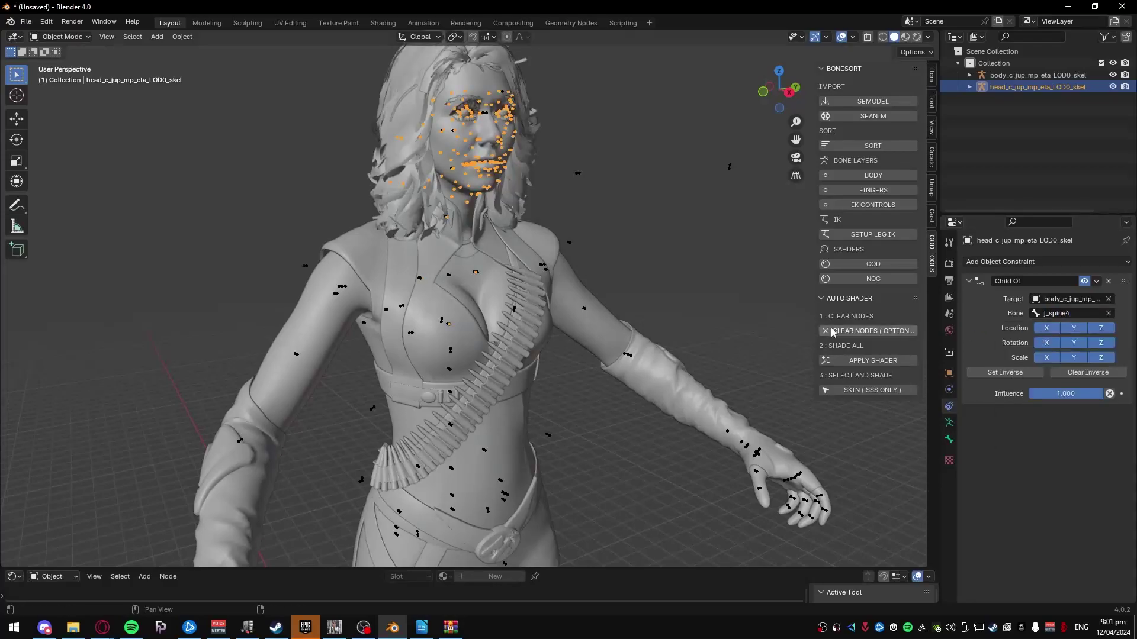
Deselect the head armature and switch the viewport shading to Material Preview.
middle_drag(592, 252, 525, 297)
click(526, 294)
middle_drag(533, 210, 563, 167)
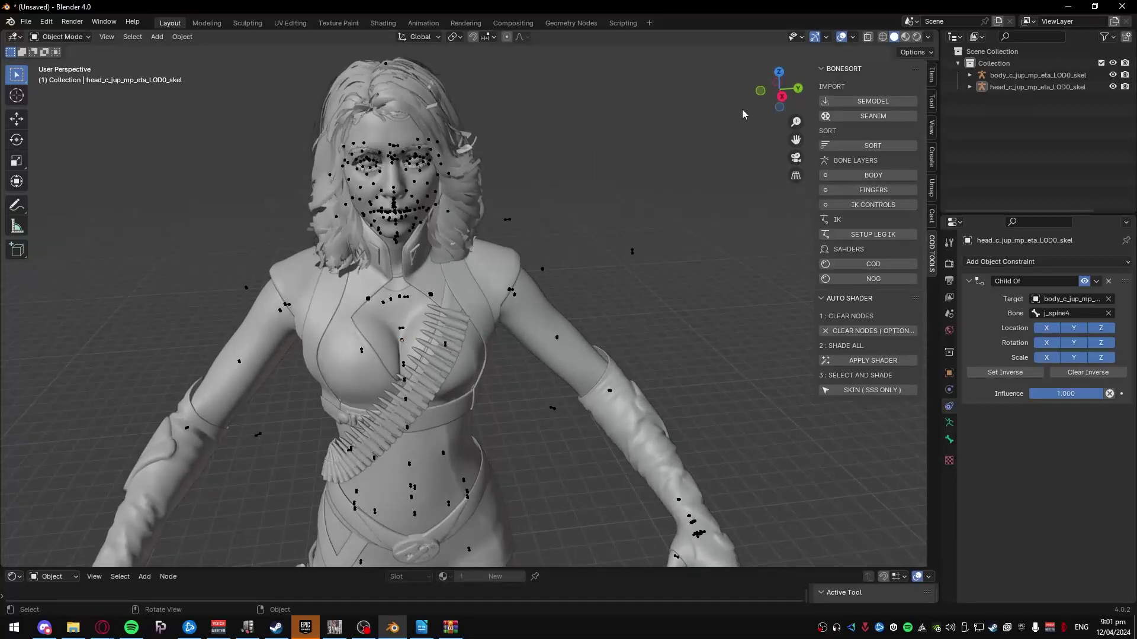
click(905, 38)
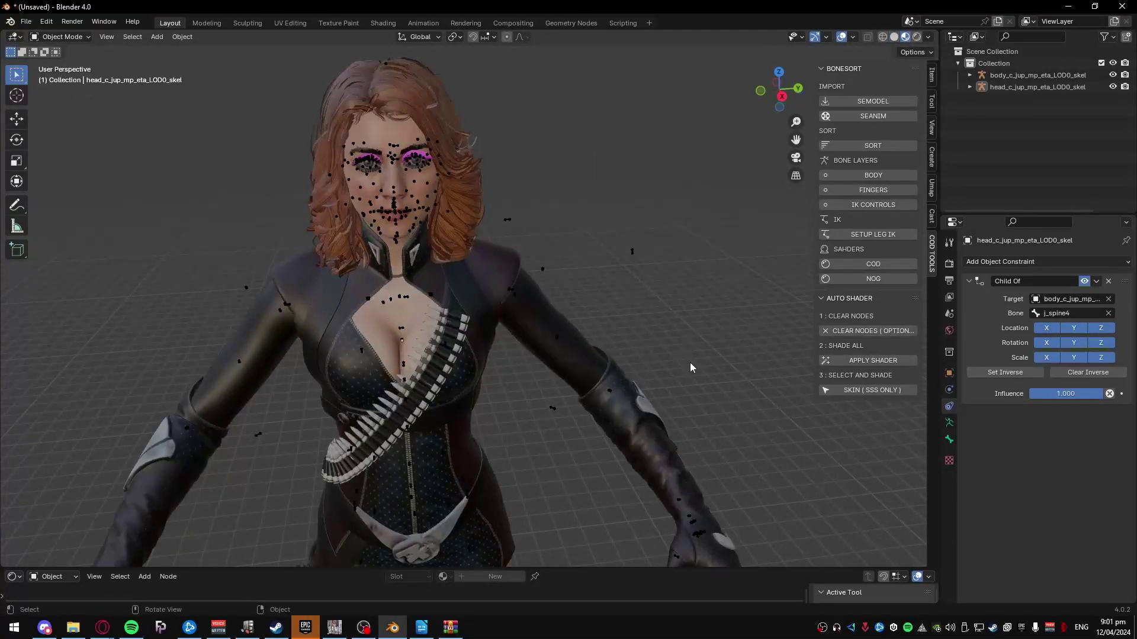
Examine the textured character from several angles, checking the body and the face up close.
middle_drag(690, 368, 599, 406)
scroll(382, 327, down, 5)
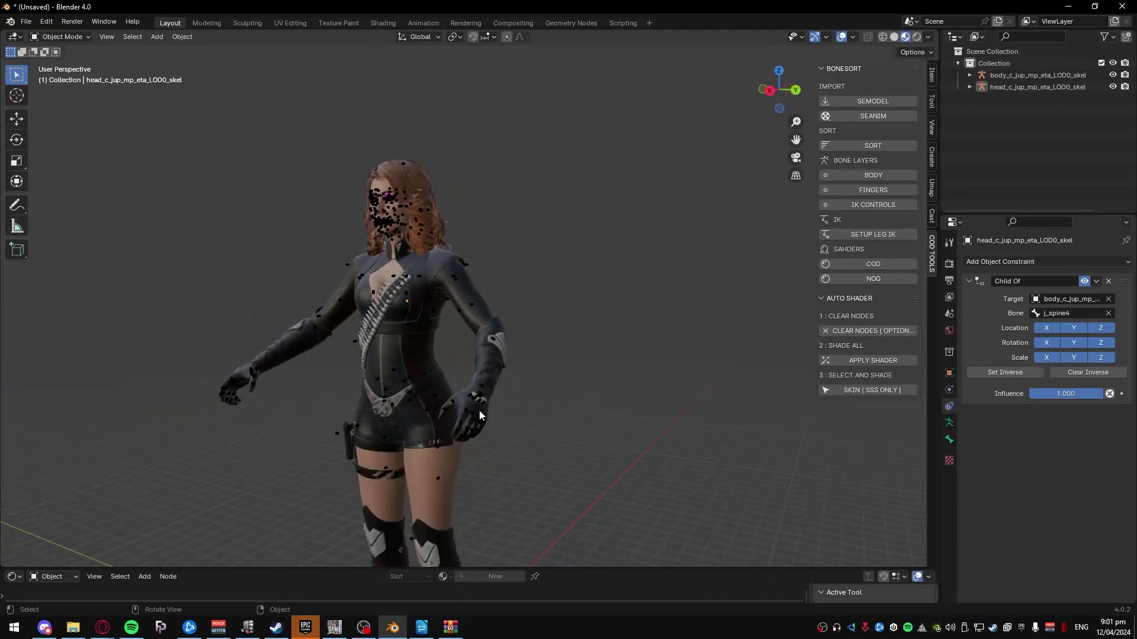
middle_drag(446, 410, 504, 412)
scroll(443, 327, up, 4)
middle_drag(478, 281, 521, 372)
scroll(536, 383, down, 4)
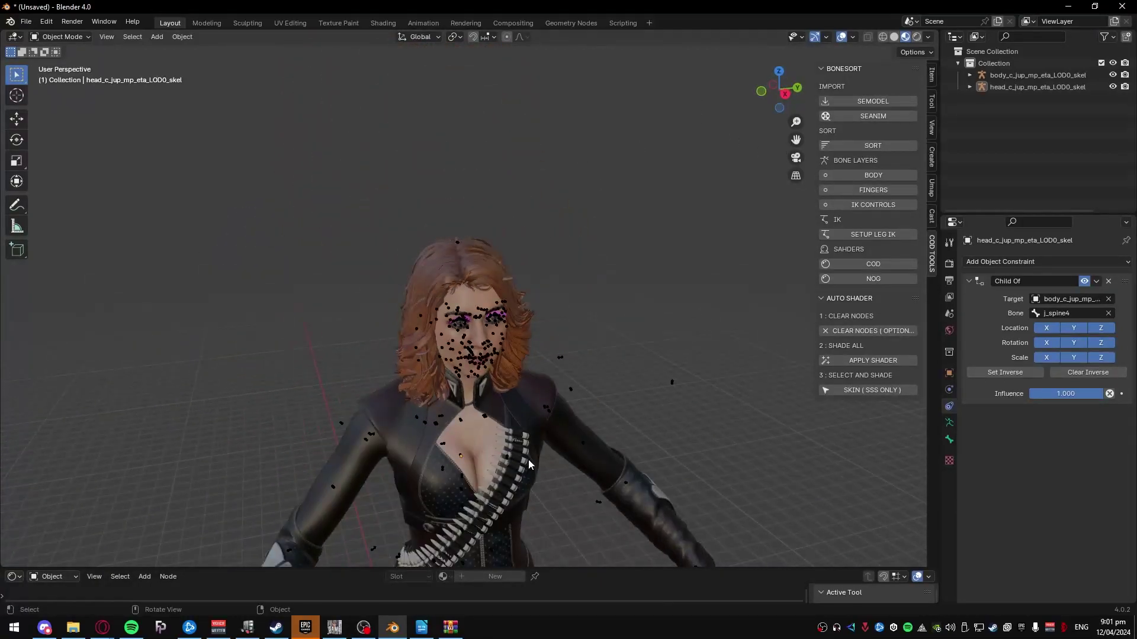
scroll(355, 377, up, 5)
middle_drag(324, 369, 316, 358)
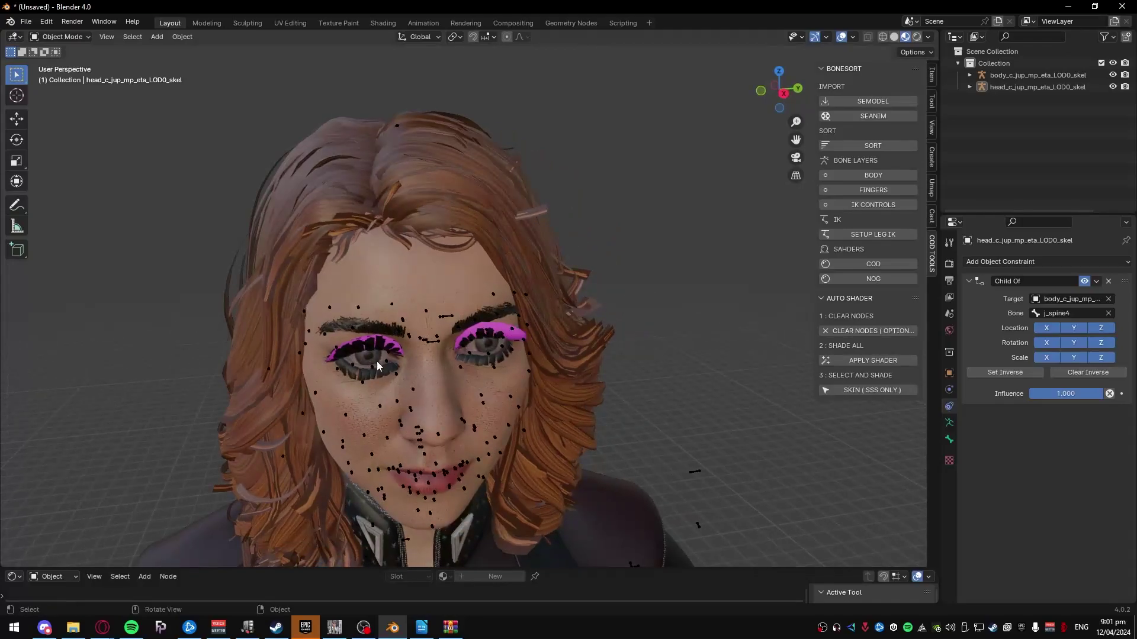
Delete the magenta mesh covering the upper eyelids on the character's head.
scroll(514, 375, up, 2)
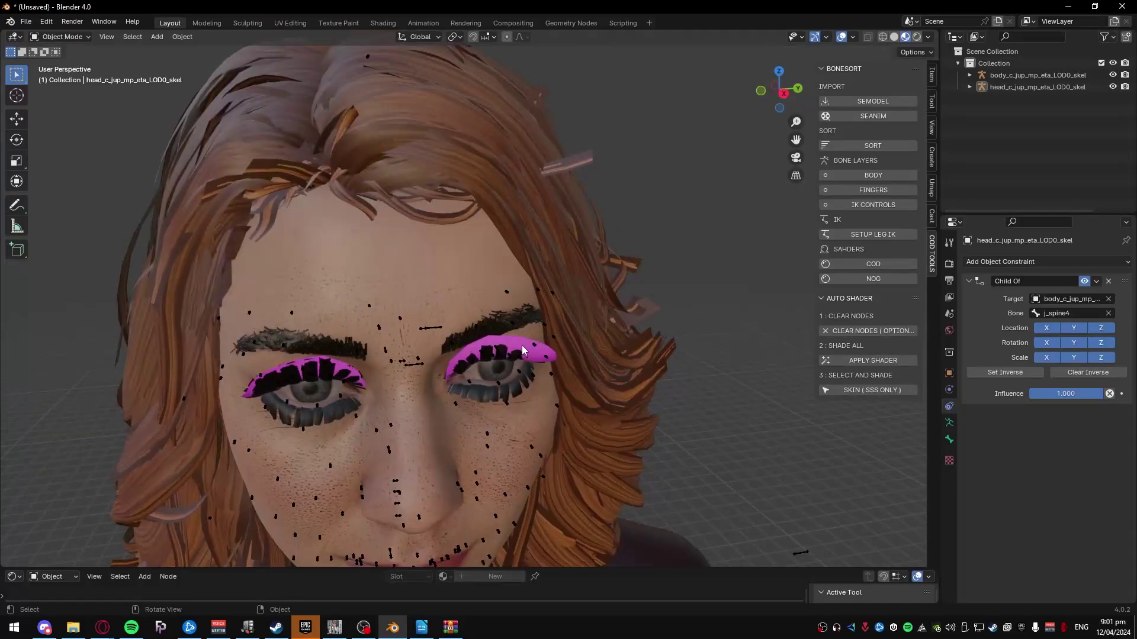
click(523, 350)
key(x)
click(511, 352)
scroll(614, 396, down, 8)
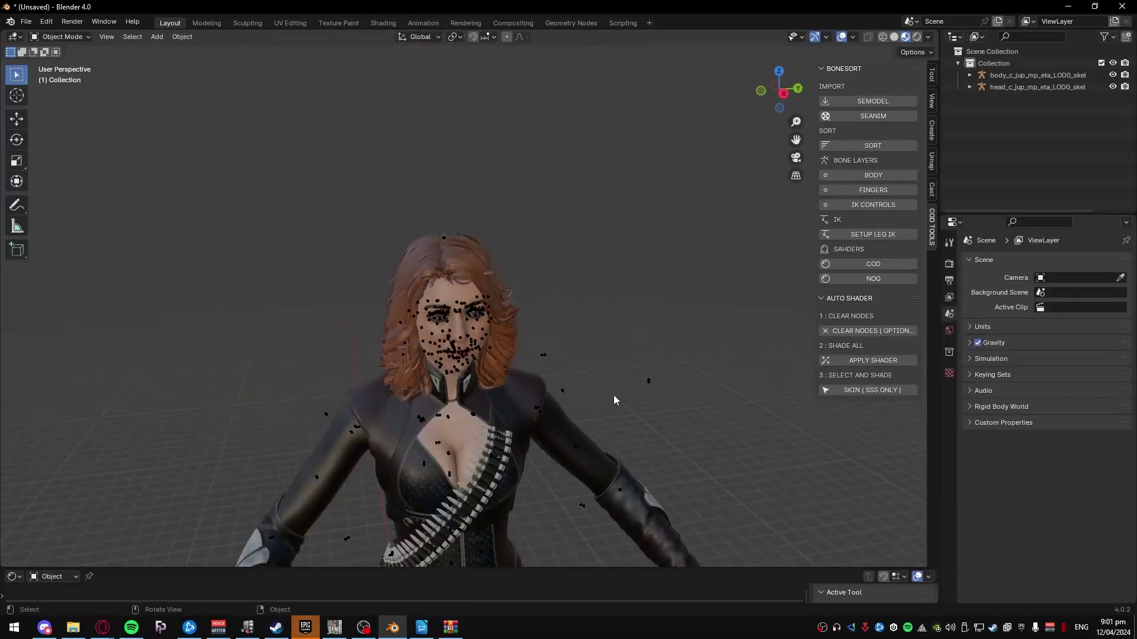
middle_drag(614, 430, 551, 248)
scroll(503, 468, up, 5)
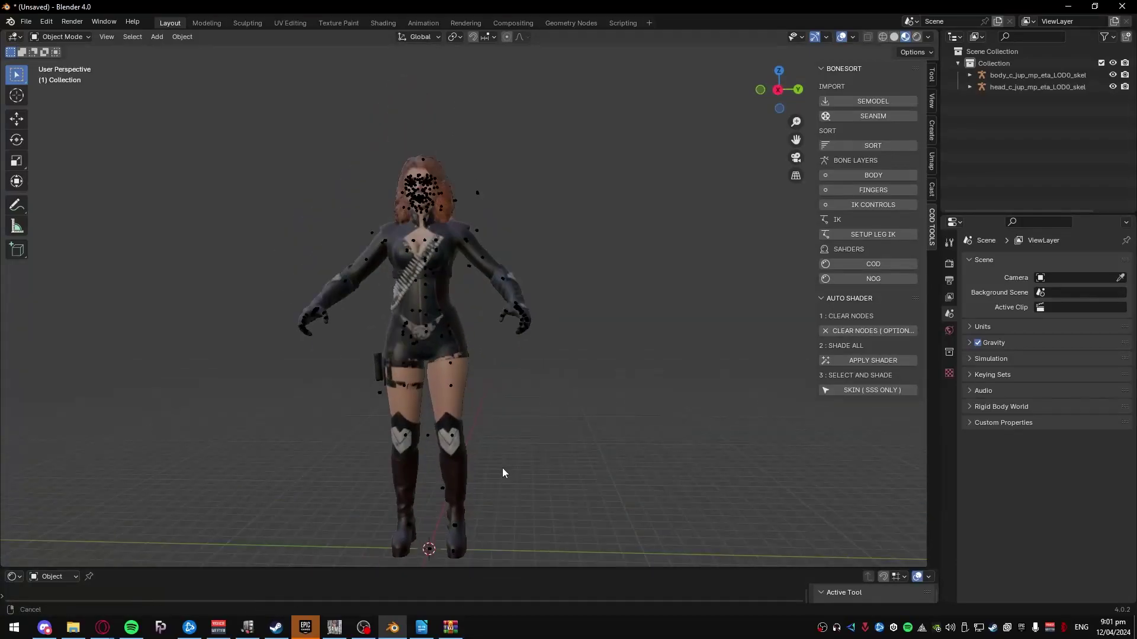
Switch to Opera to look at the Scobalula GameImageUtil GitHub repository page, and return to Blender.
mouse_move(102, 628)
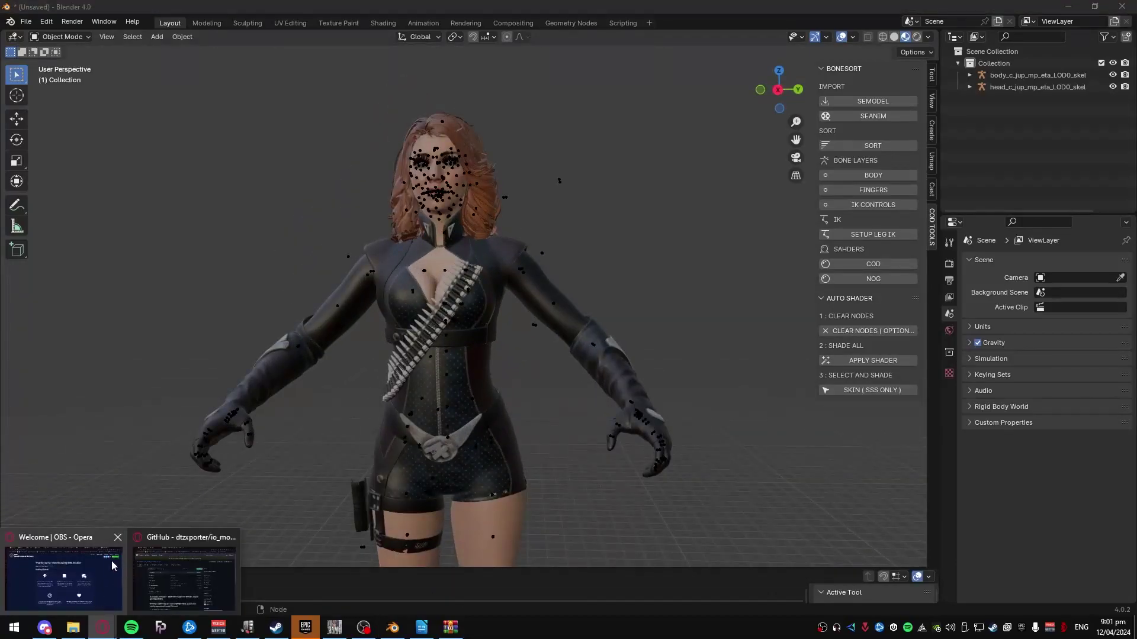
click(195, 577)
click(453, 9)
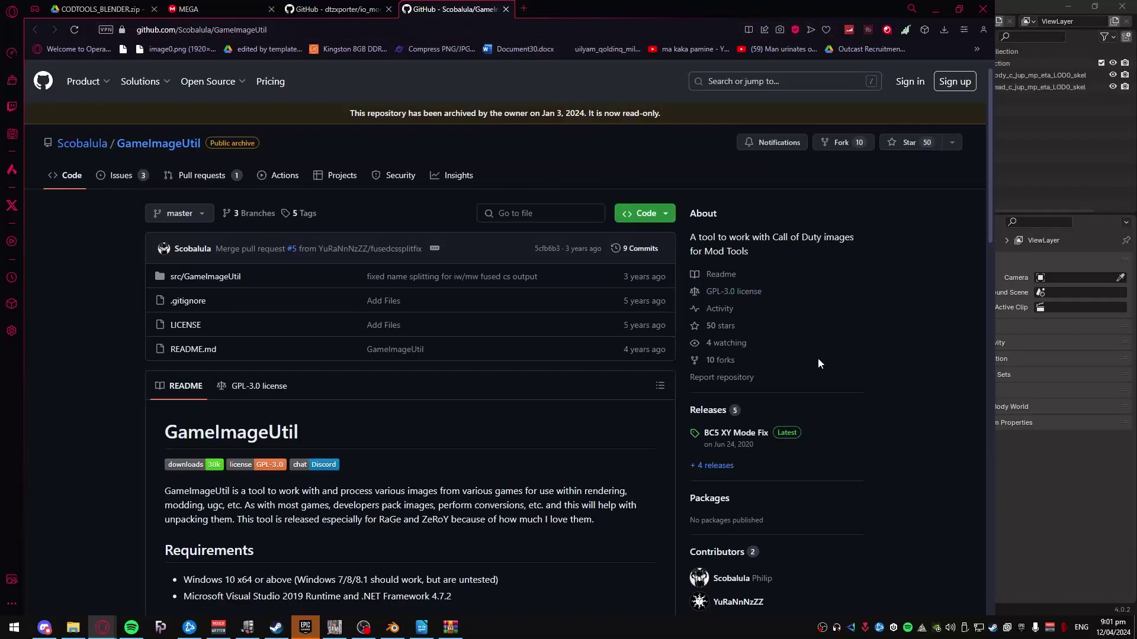
click(1047, 508)
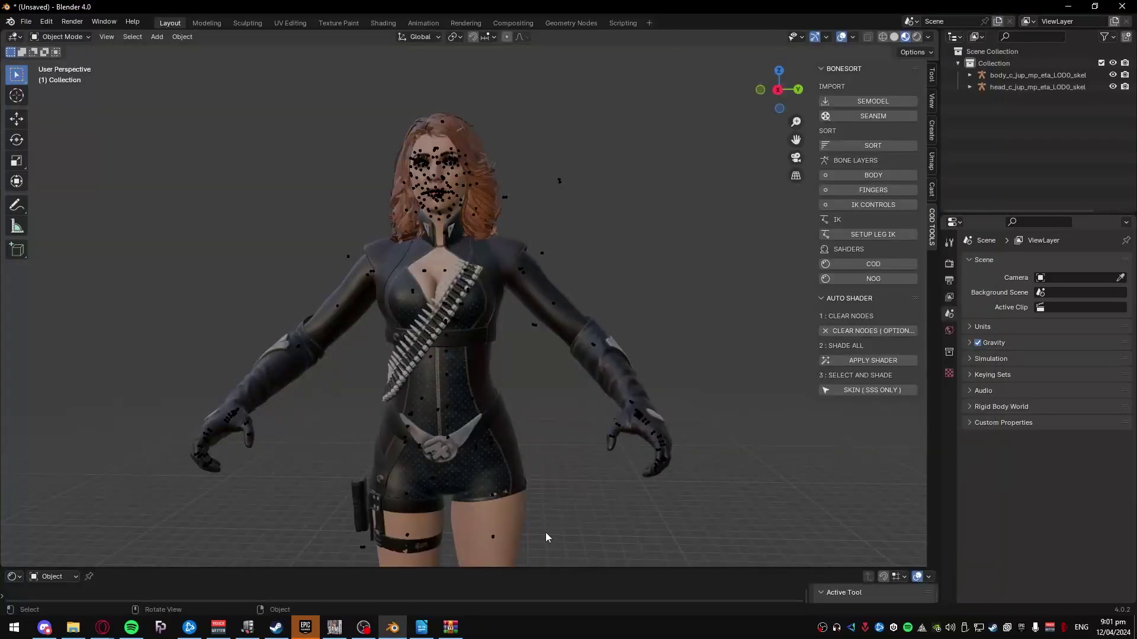
Bring up GameImageUtil and place its window beside the File Explorer window showing the Firecracker 1_1 Firecracker Default folder.
click(71, 631)
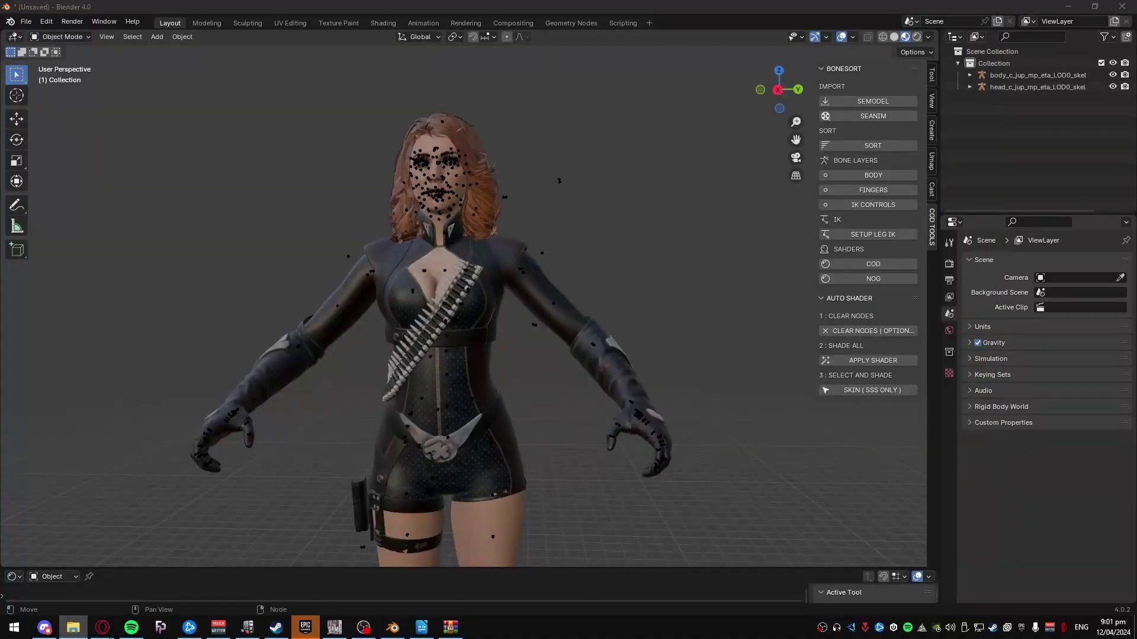
click(254, 496)
click(333, 629)
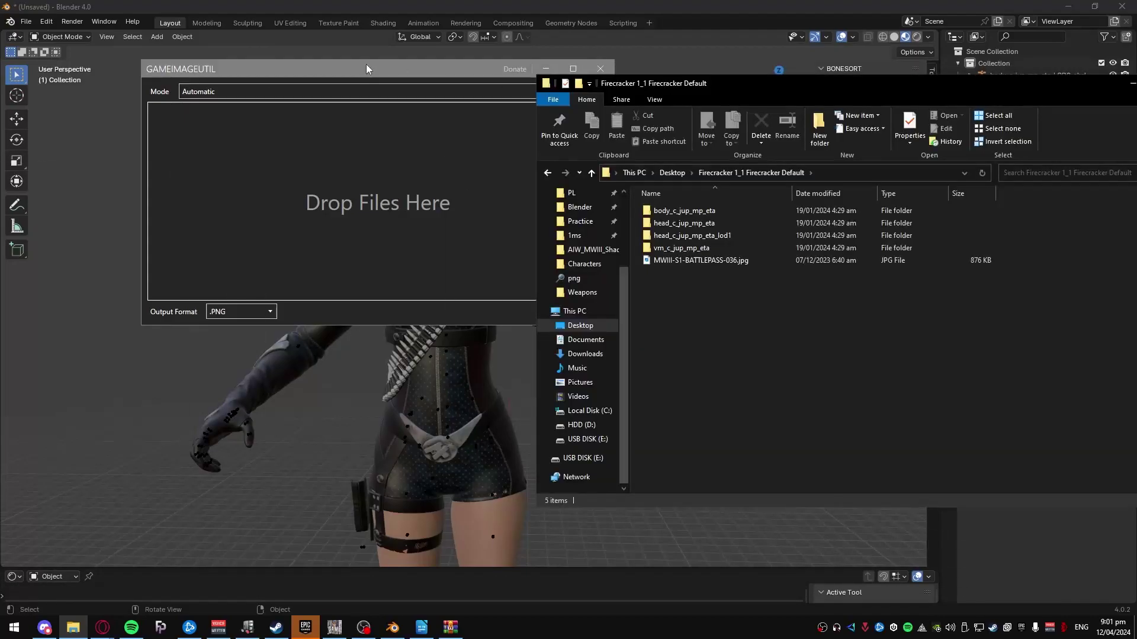
drag(411, 70, 276, 88)
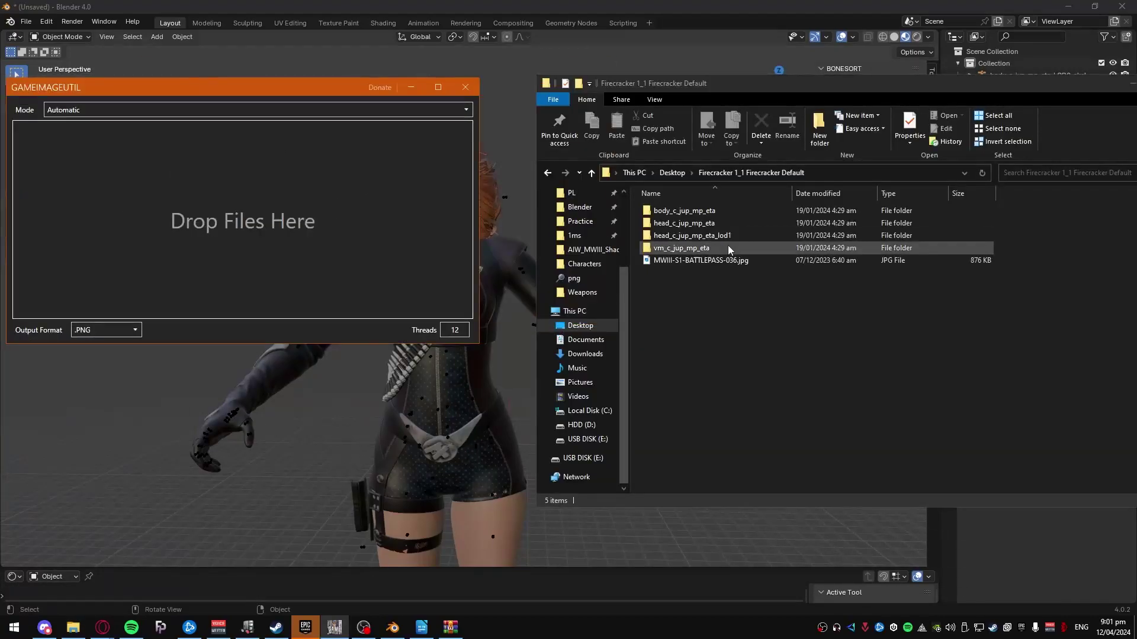
Search the body_c_jup_mp_eta folder for dds and convert all found images to .PNG in GameImageUtil using Automatic mode.
double_click(729, 214)
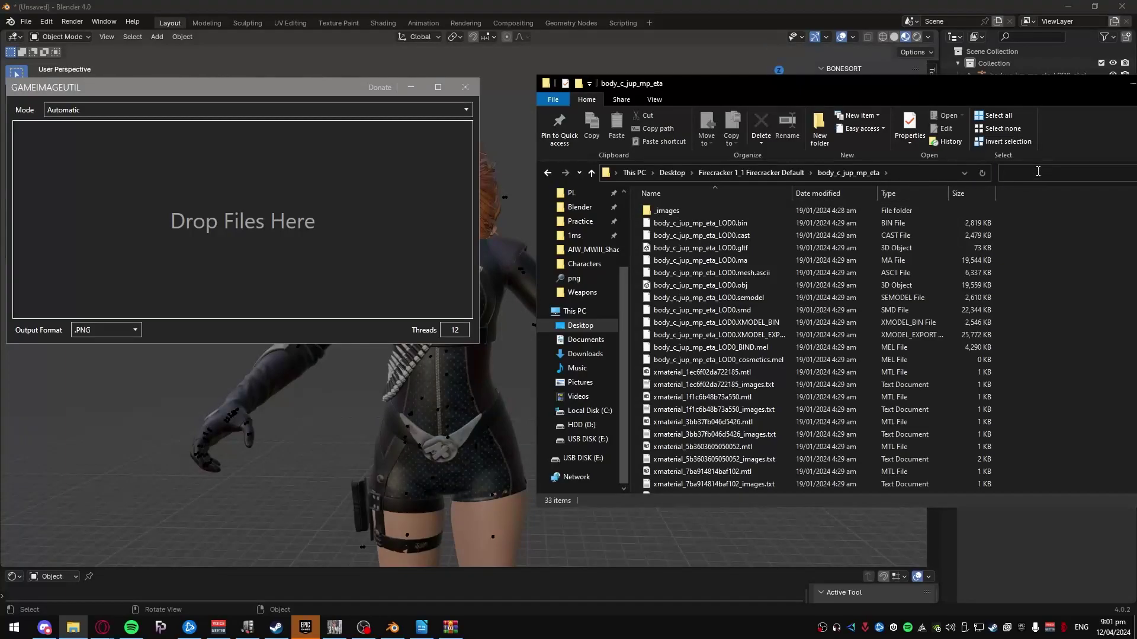
click(1066, 173)
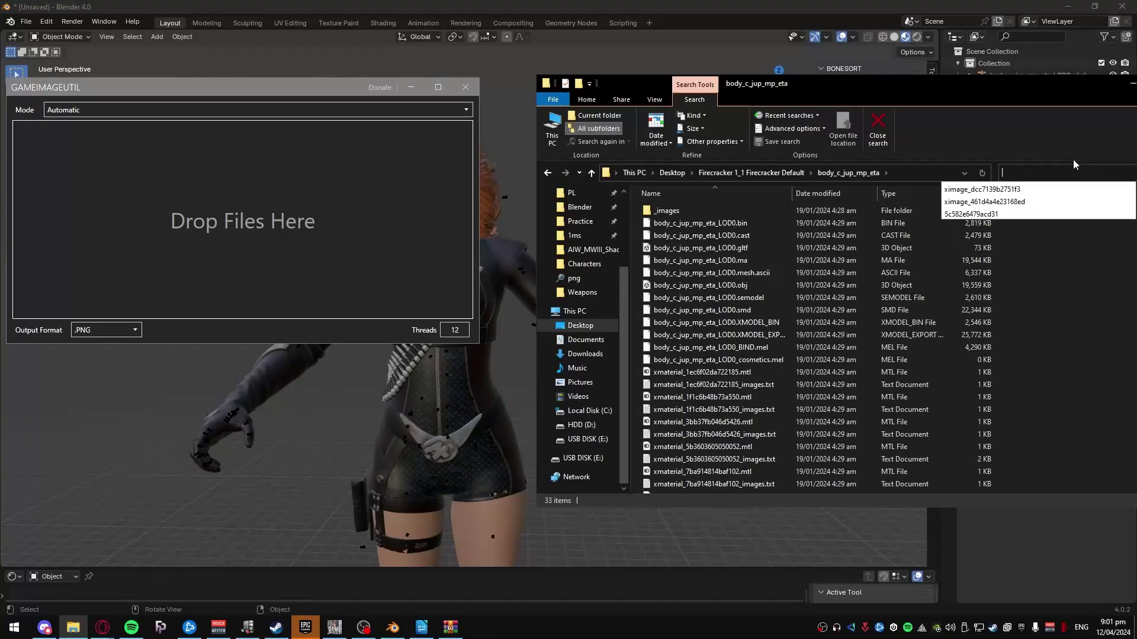
text(dds)
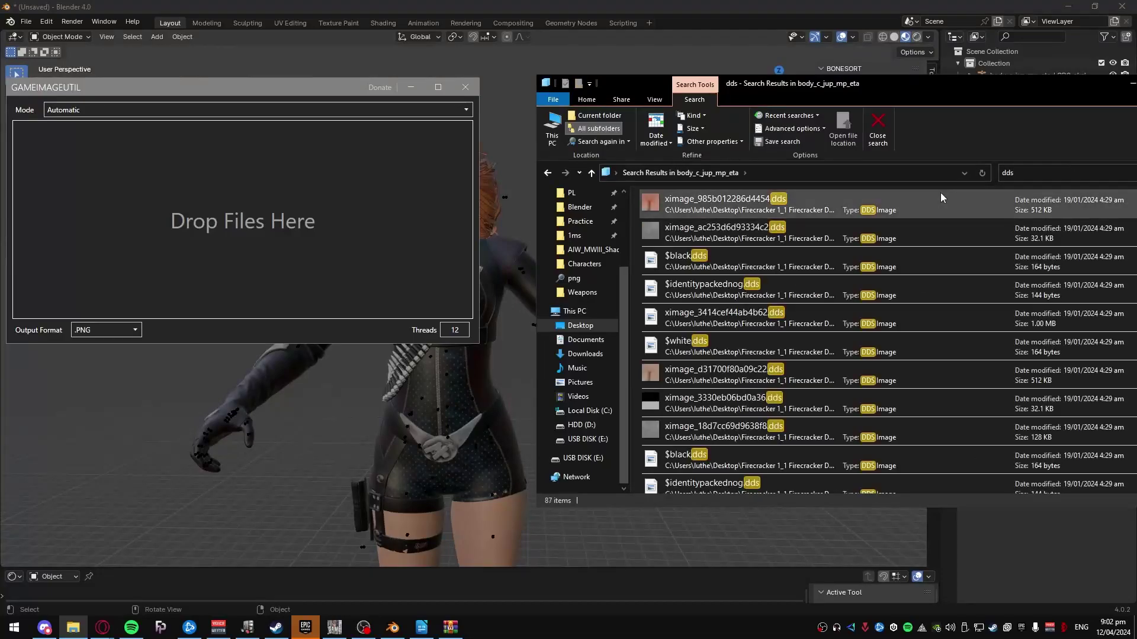
click(891, 251)
key(ctrl+a)
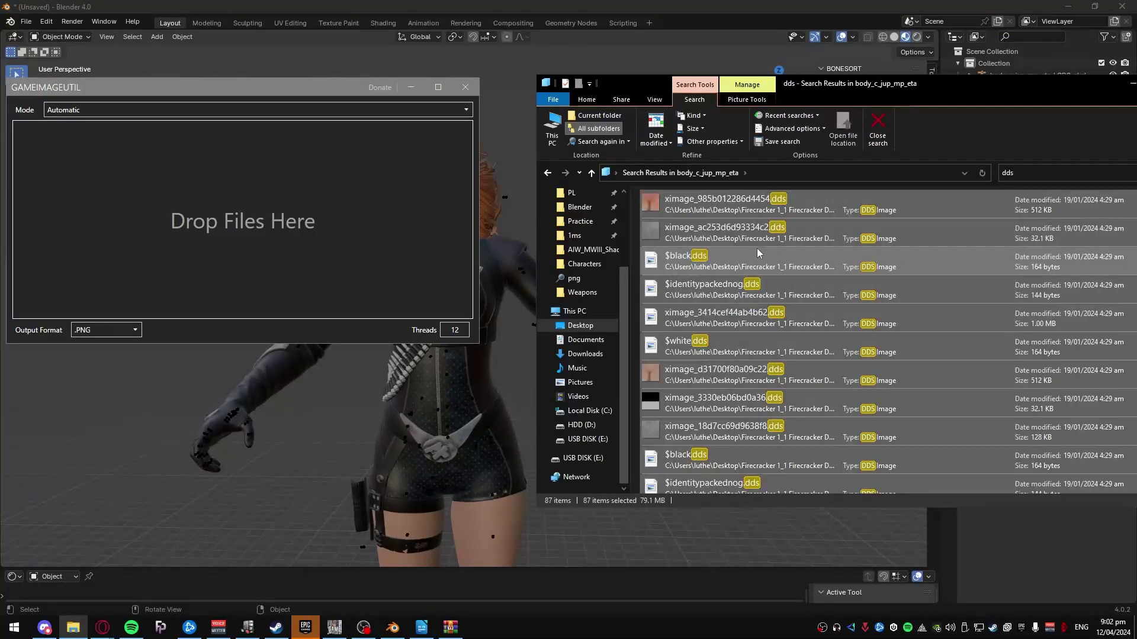
drag(757, 247, 262, 220)
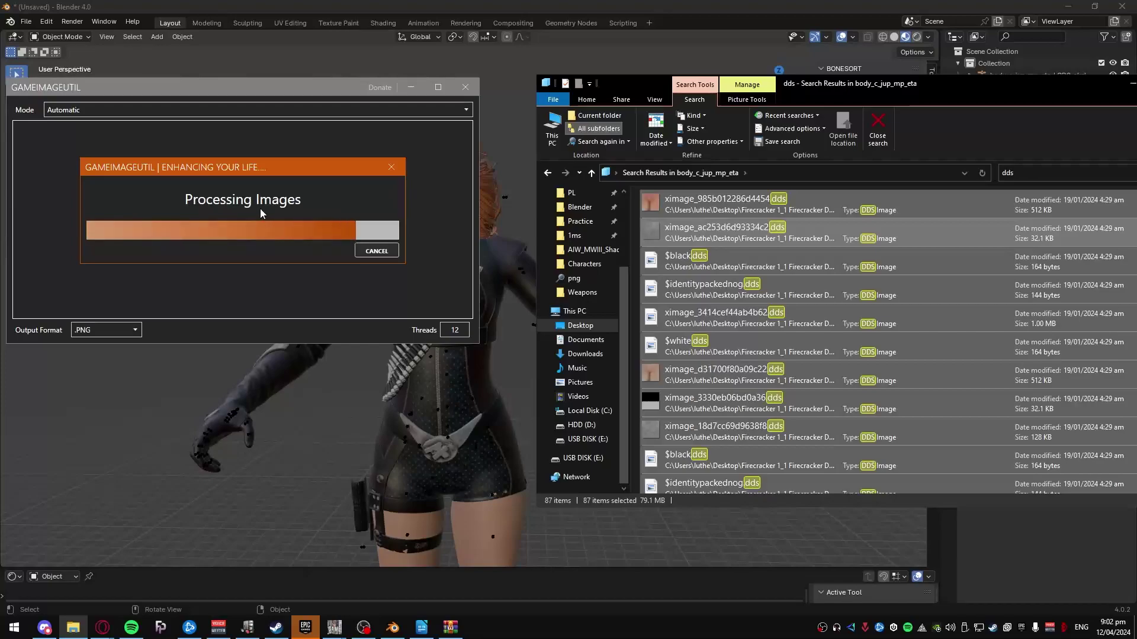
Search body_c_jup_mp_eta for png and copy all found files into its _images folder, replacing the files with the same names.
click(1046, 174)
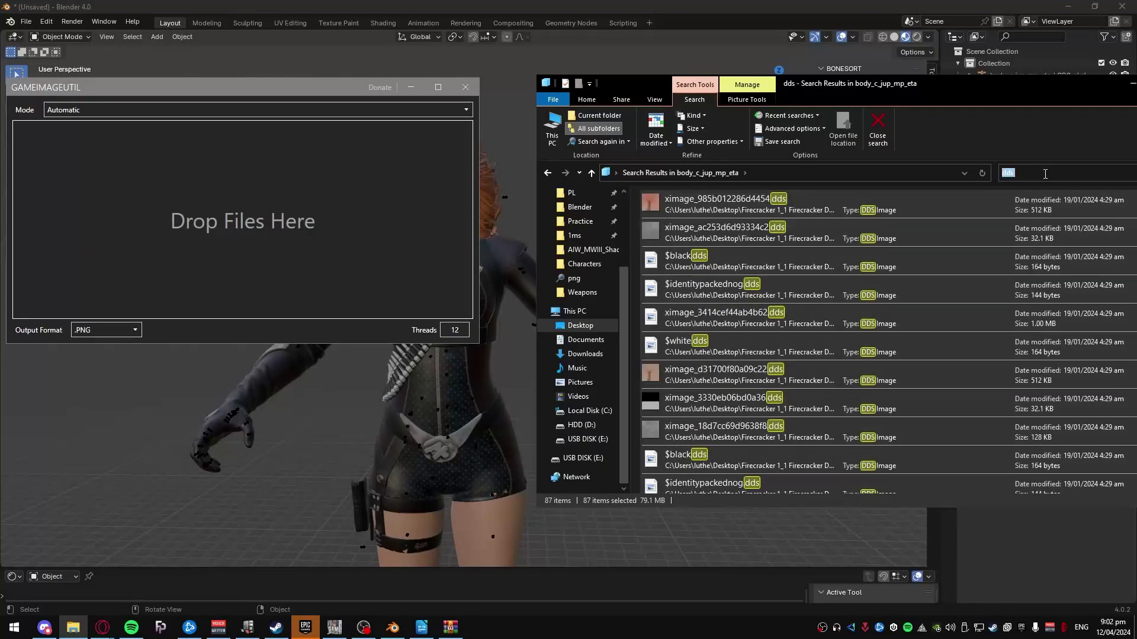
text(png)
click(740, 261)
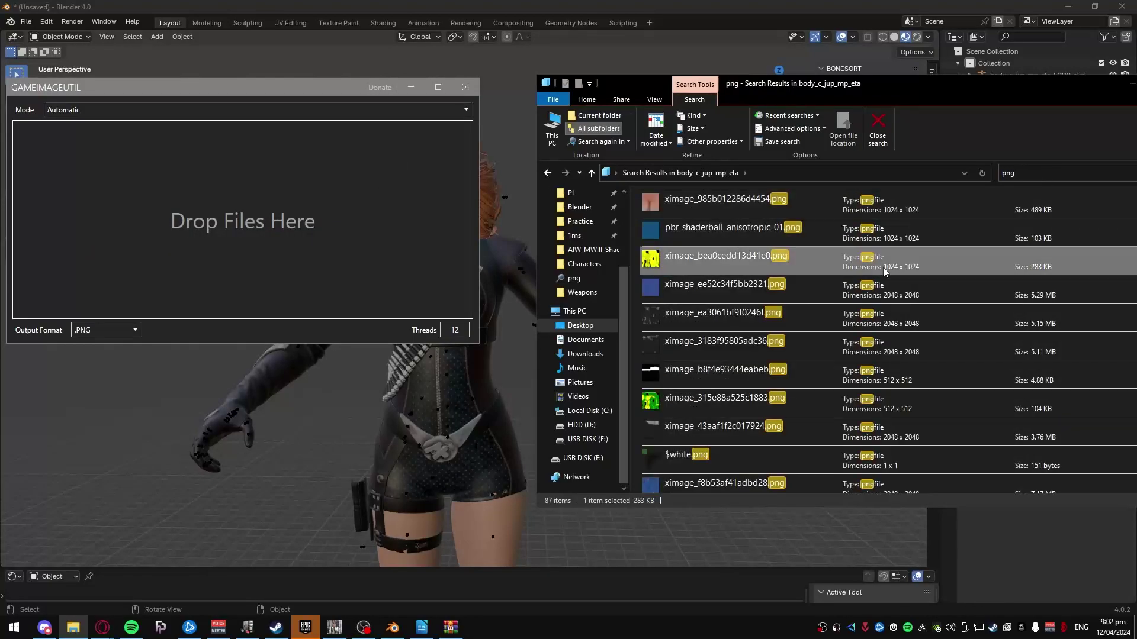
key(ctrl+a)
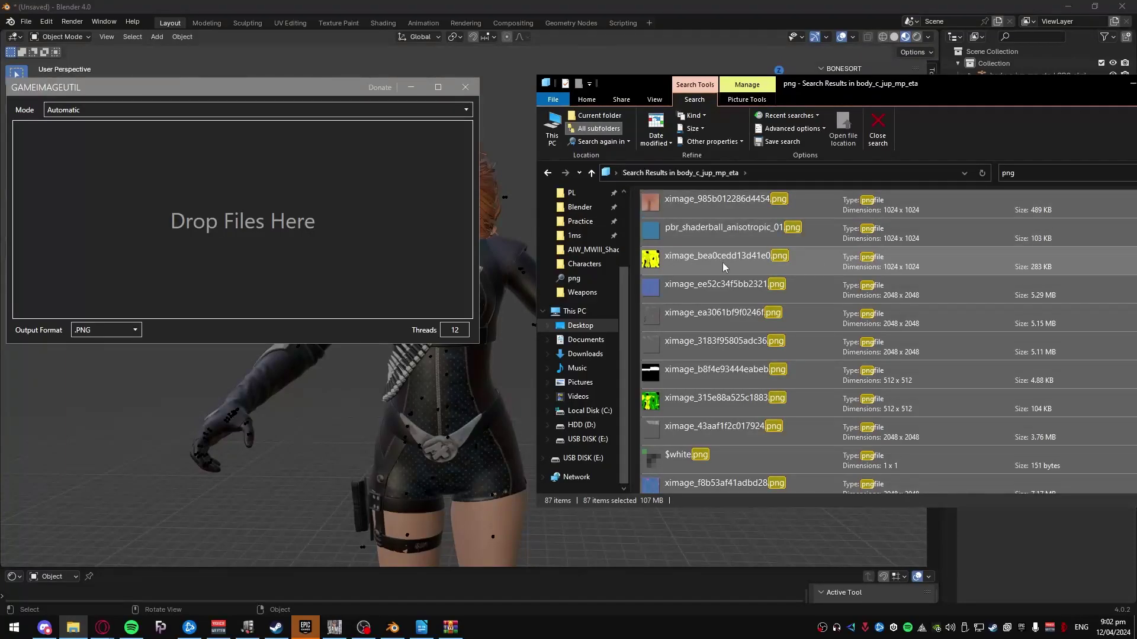
key(alt+Left)
double_click(710, 212)
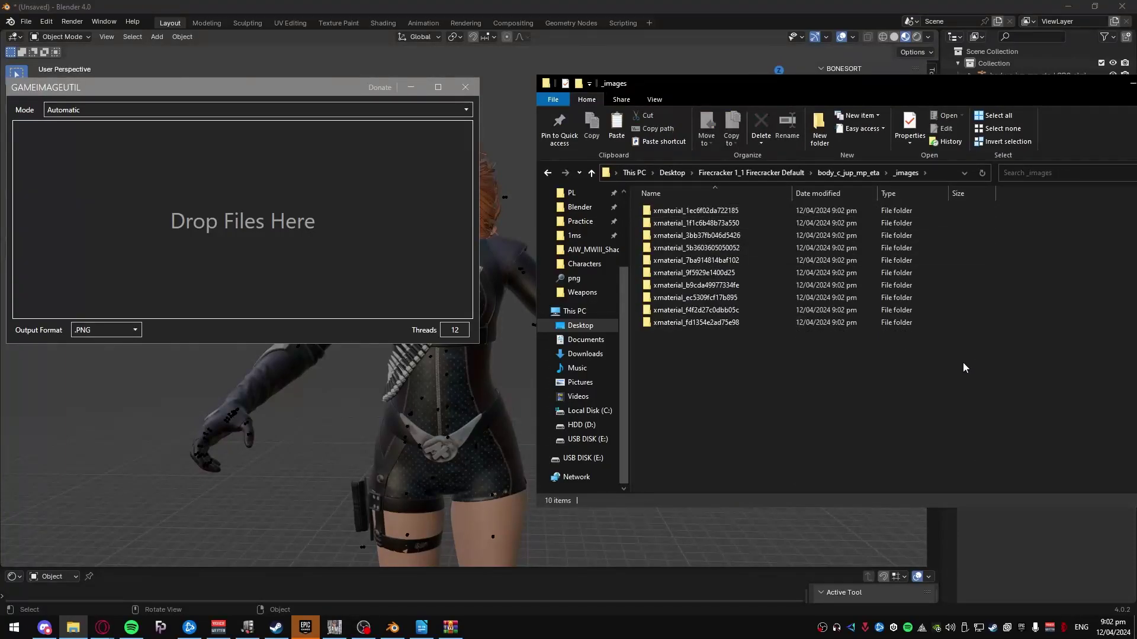
key(ctrl+v)
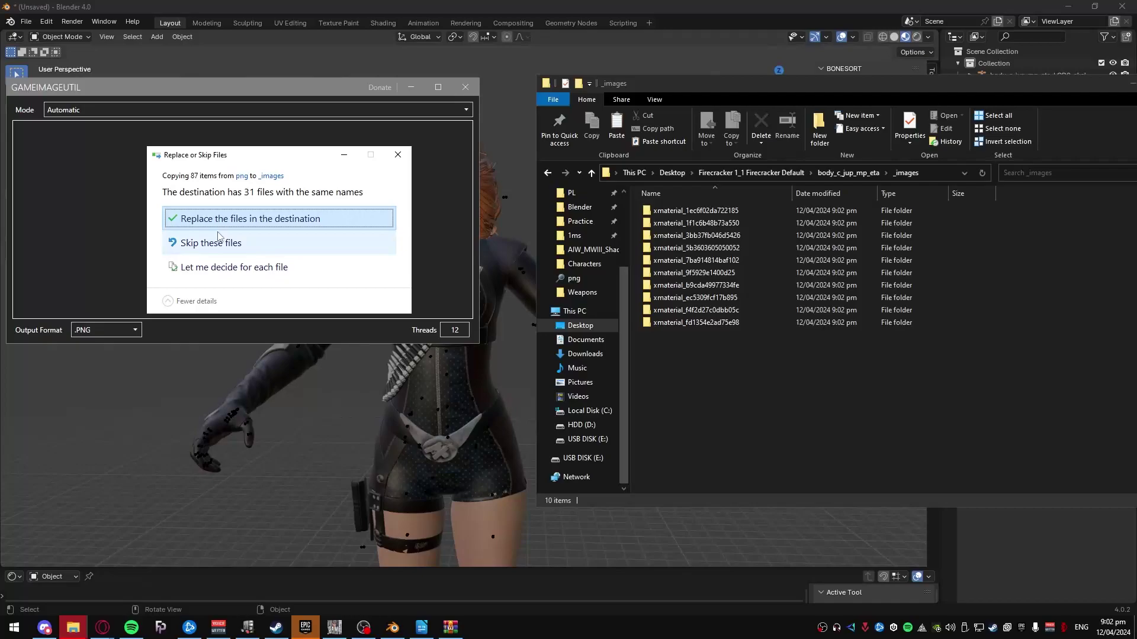
click(249, 220)
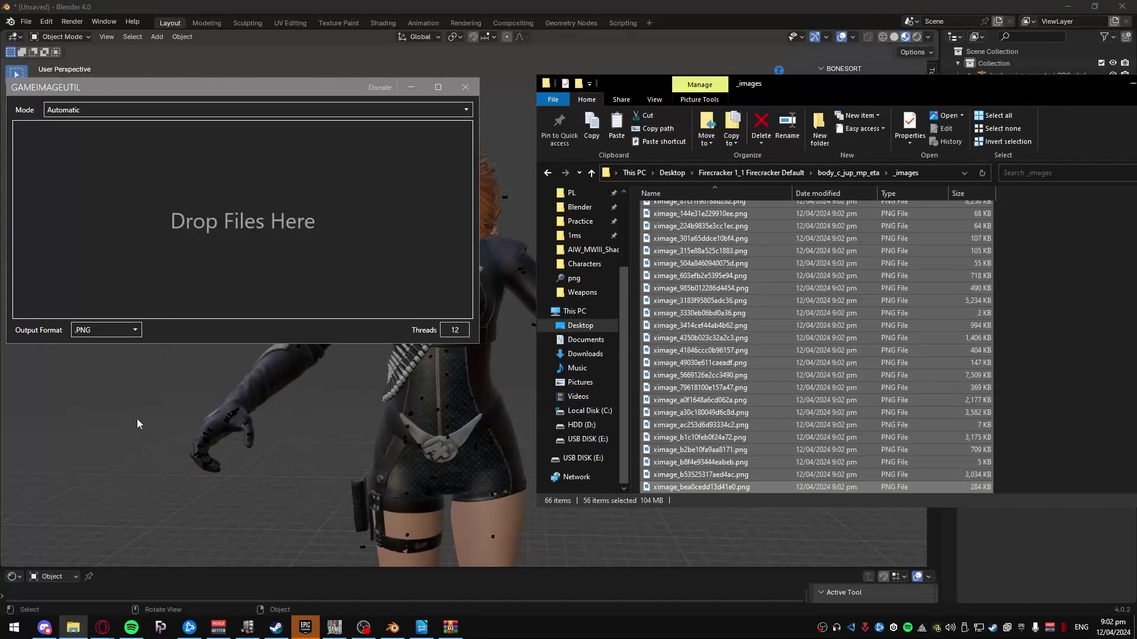
Switch to Blender, clear the character's material nodes with the torso mesh selected, and check its emptied node graph.
click(446, 389)
middle_drag(447, 390, 474, 375)
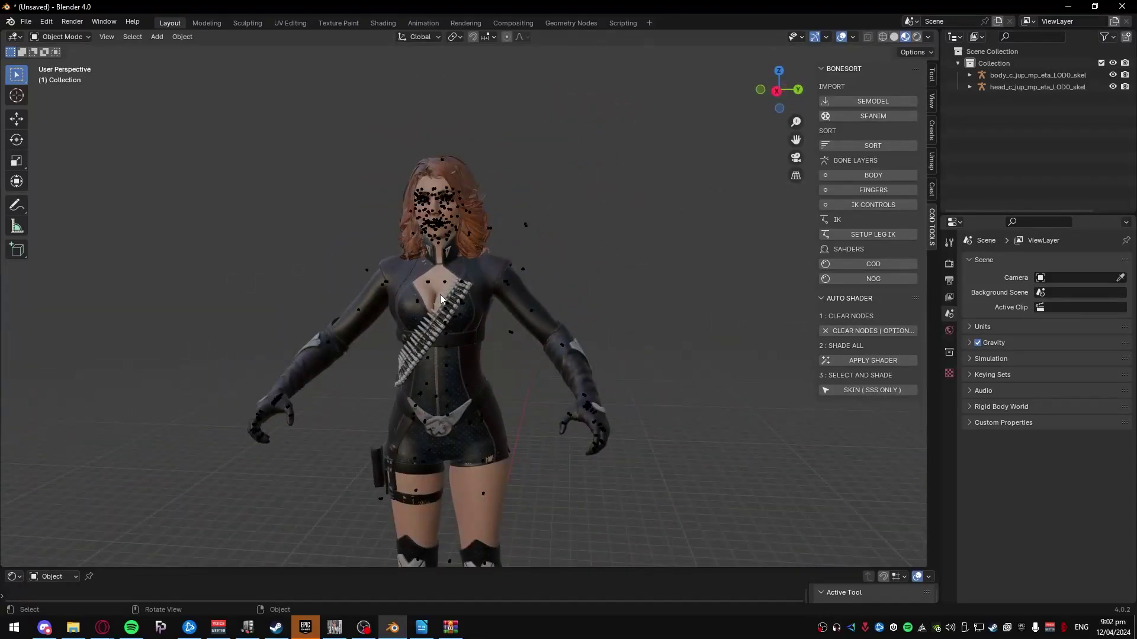
click(485, 379)
click(512, 363)
click(486, 369)
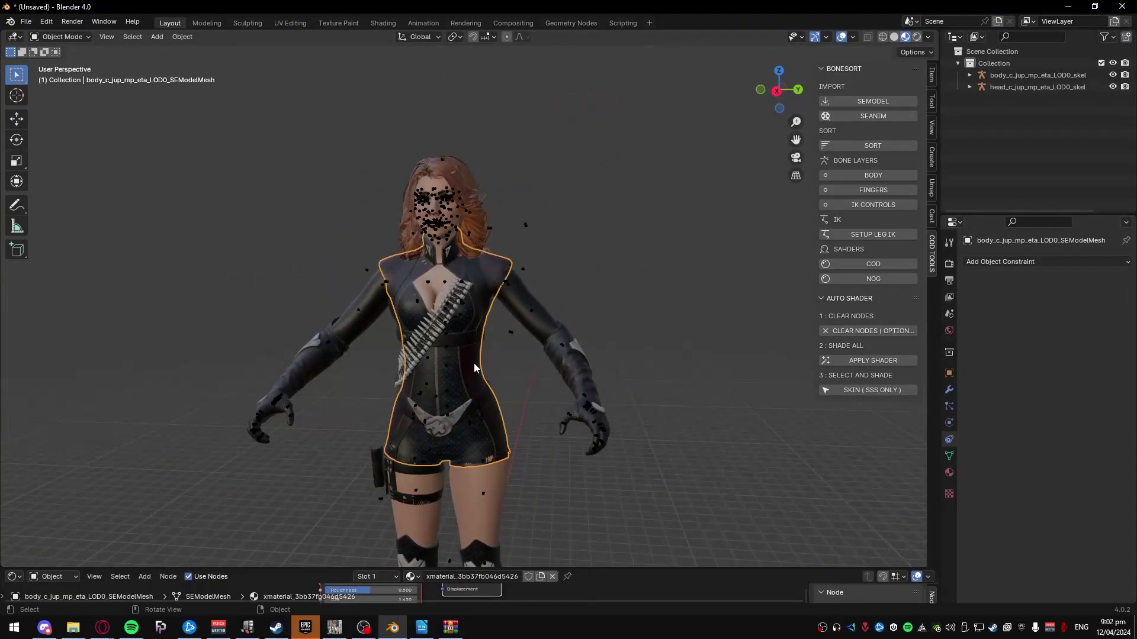
scroll(449, 396, up, 4)
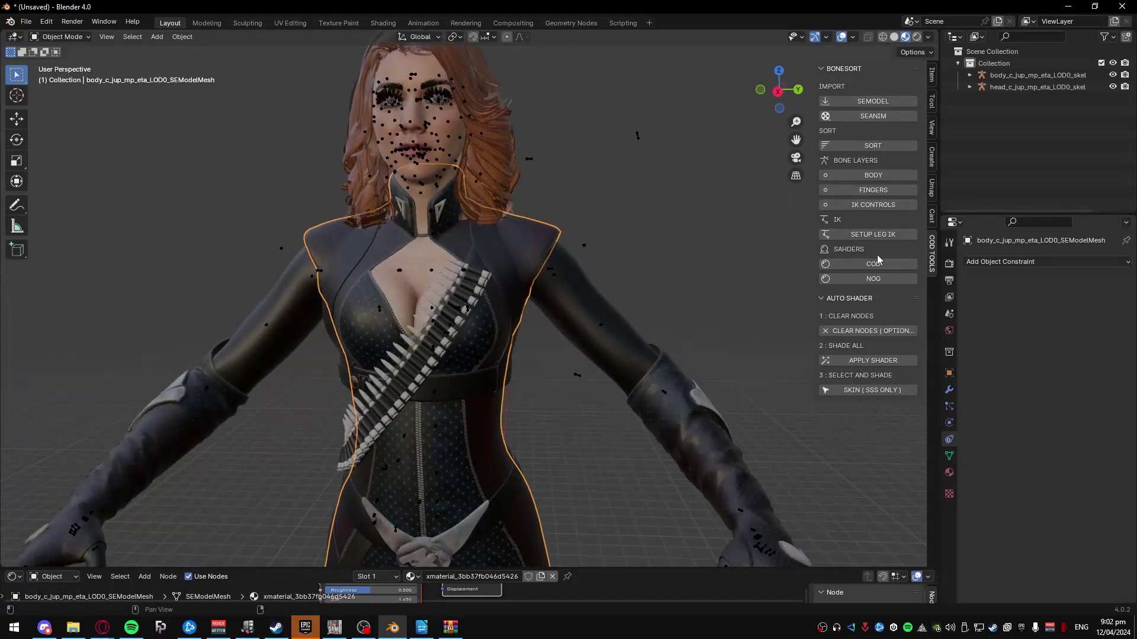
click(869, 332)
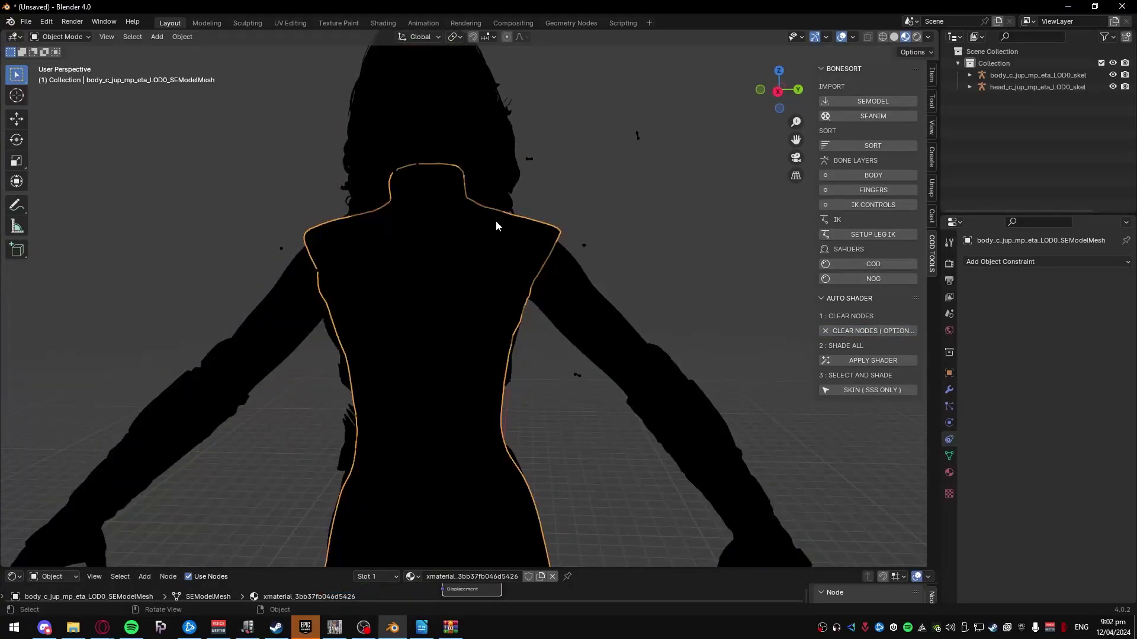
drag(563, 568, 563, 380)
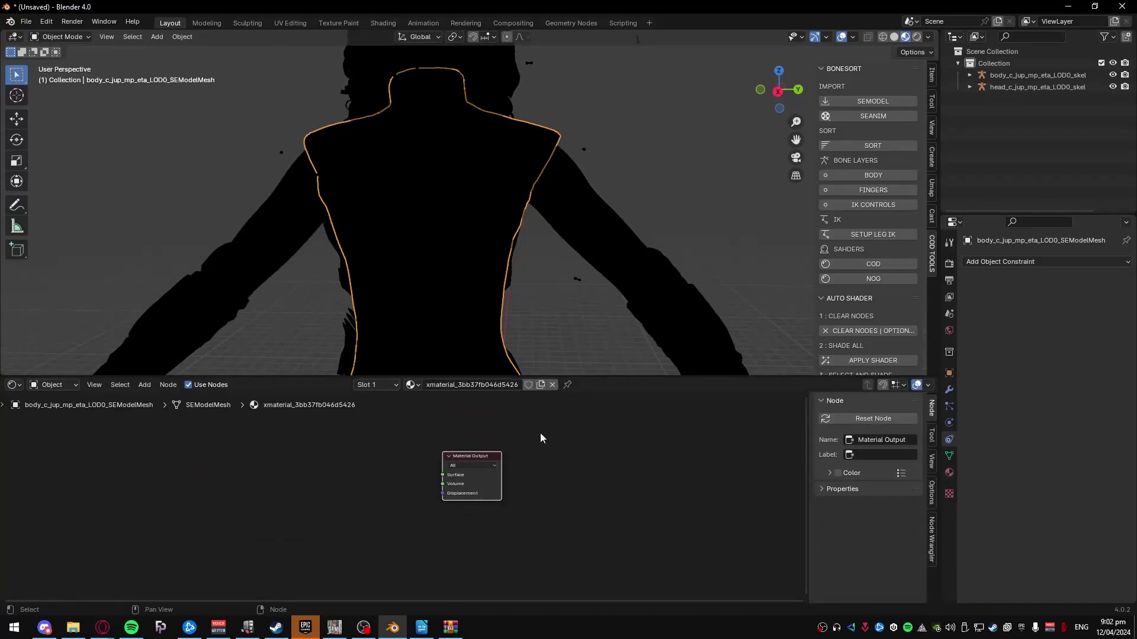
drag(634, 377, 770, 561)
Apply the auto shader to the body using a material file from the Firecracker 1_1 Firecracker Default\body_c_jup_mp_eta folder on the Desktop.
click(841, 363)
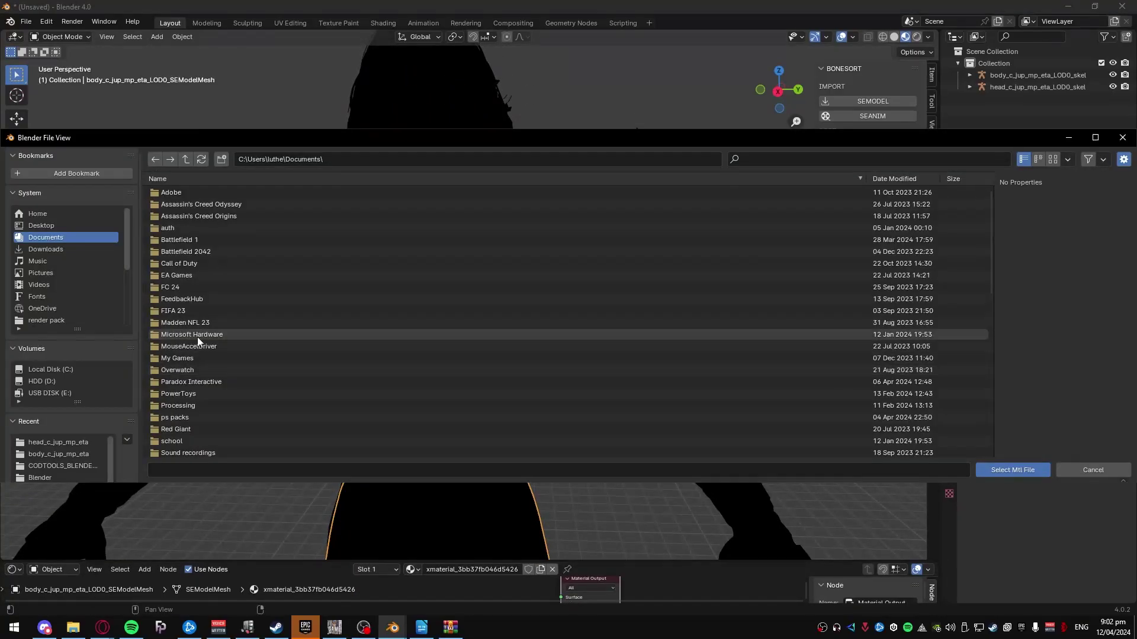
click(46, 227)
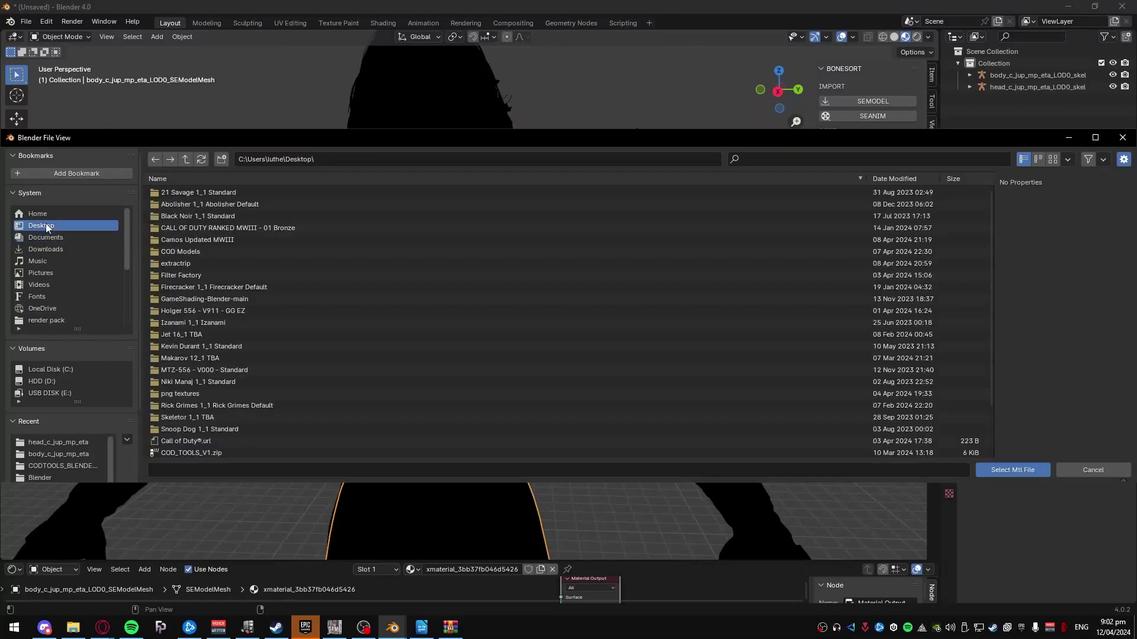
double_click(175, 276)
double_click(186, 193)
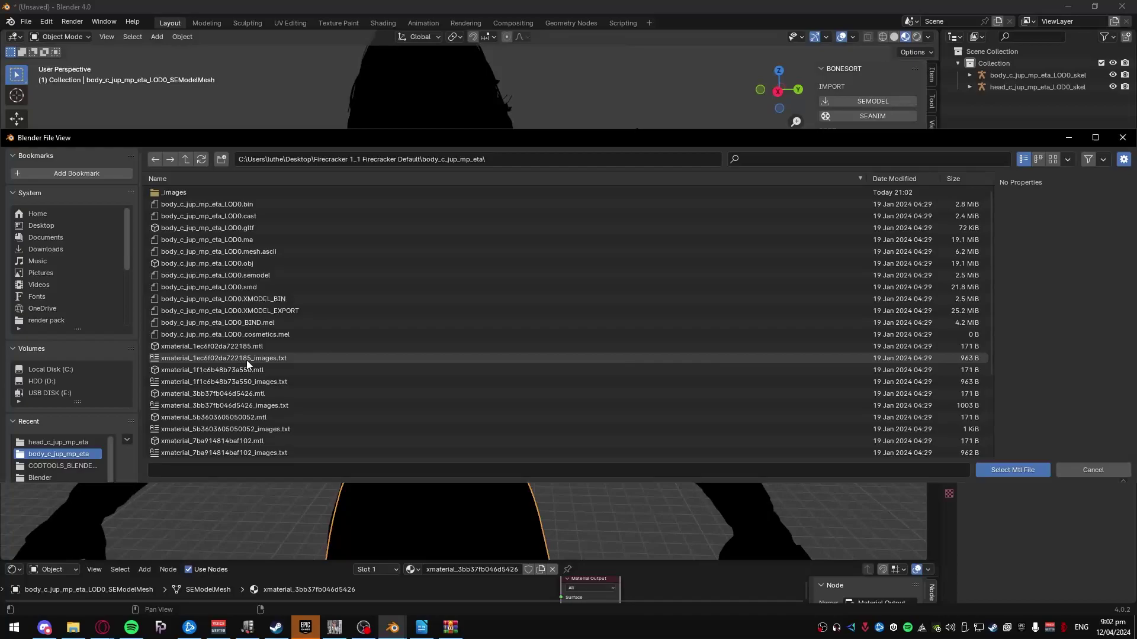
scroll(247, 360, down, 5)
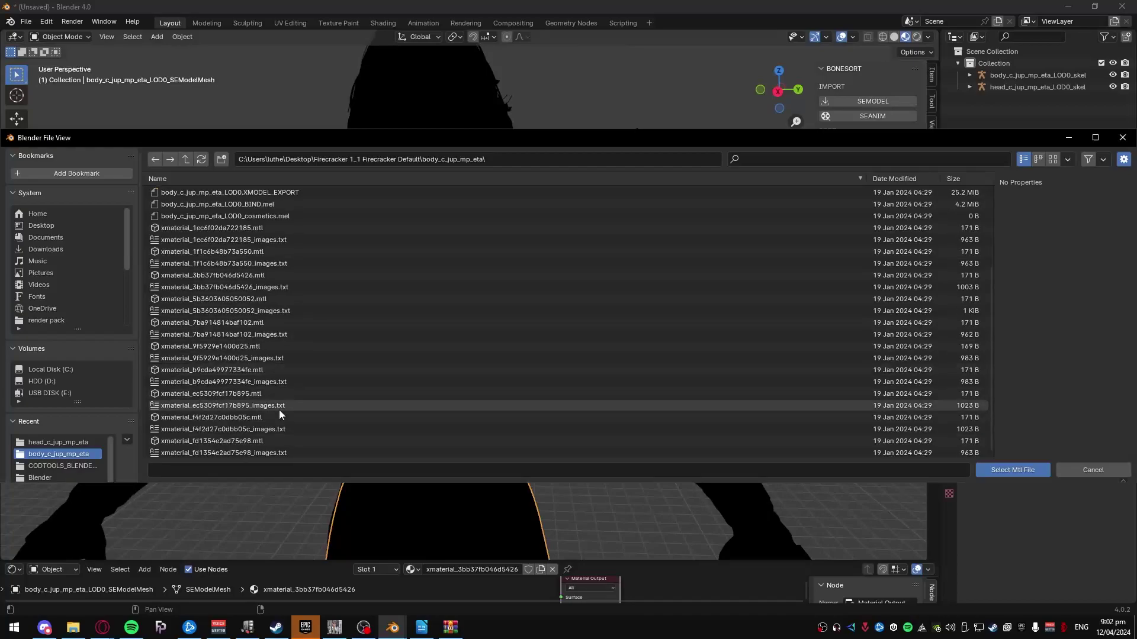
scroll(237, 394, up, 2)
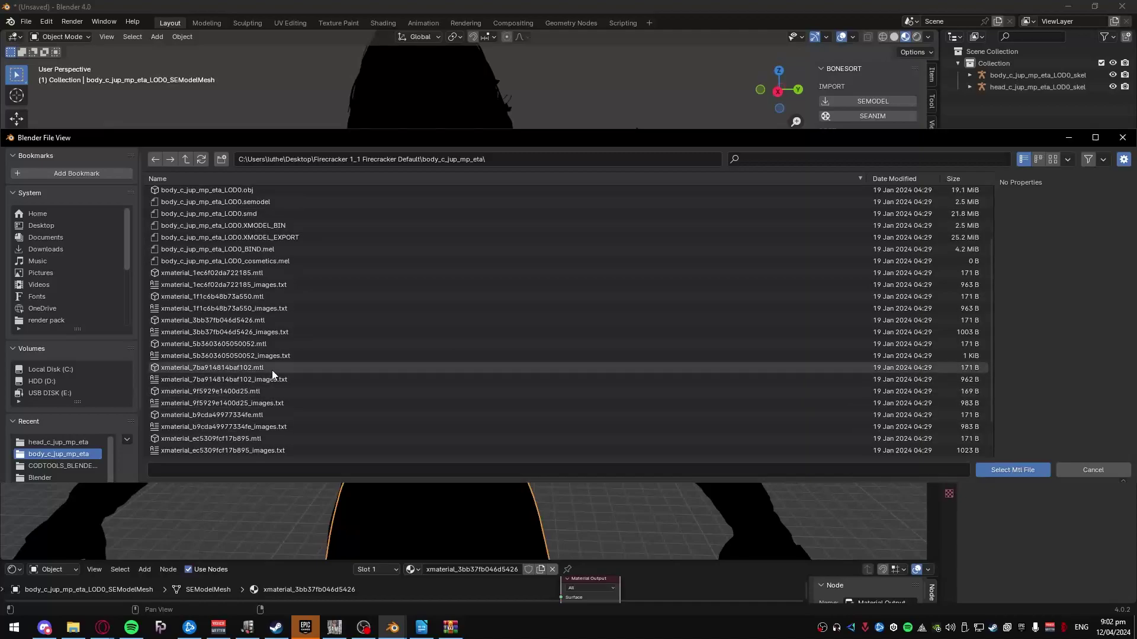
double_click(264, 285)
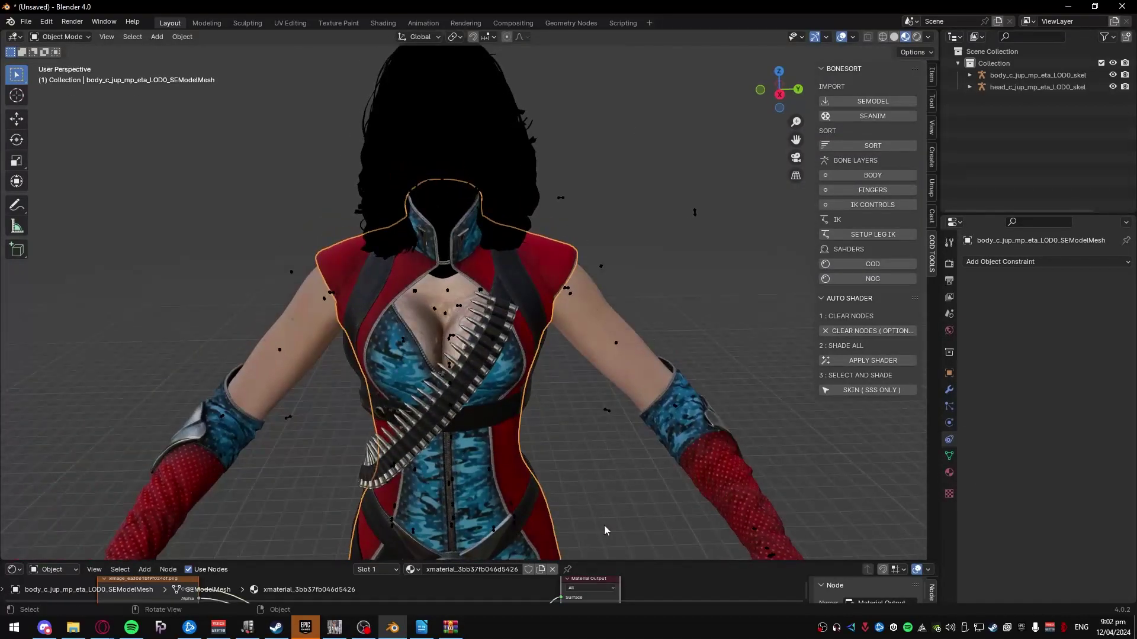
Examine the shaded outfit, arms and chest skin from several angles, and check the head mesh.
scroll(596, 485, down, 4)
scroll(493, 487, up, 4)
middle_drag(524, 477, 527, 287)
scroll(493, 487, down, 2)
scroll(378, 268, up, 5)
middle_drag(378, 268, 483, 354)
scroll(547, 299, down, 7)
scroll(483, 354, up, 4)
scroll(483, 354, up, 8)
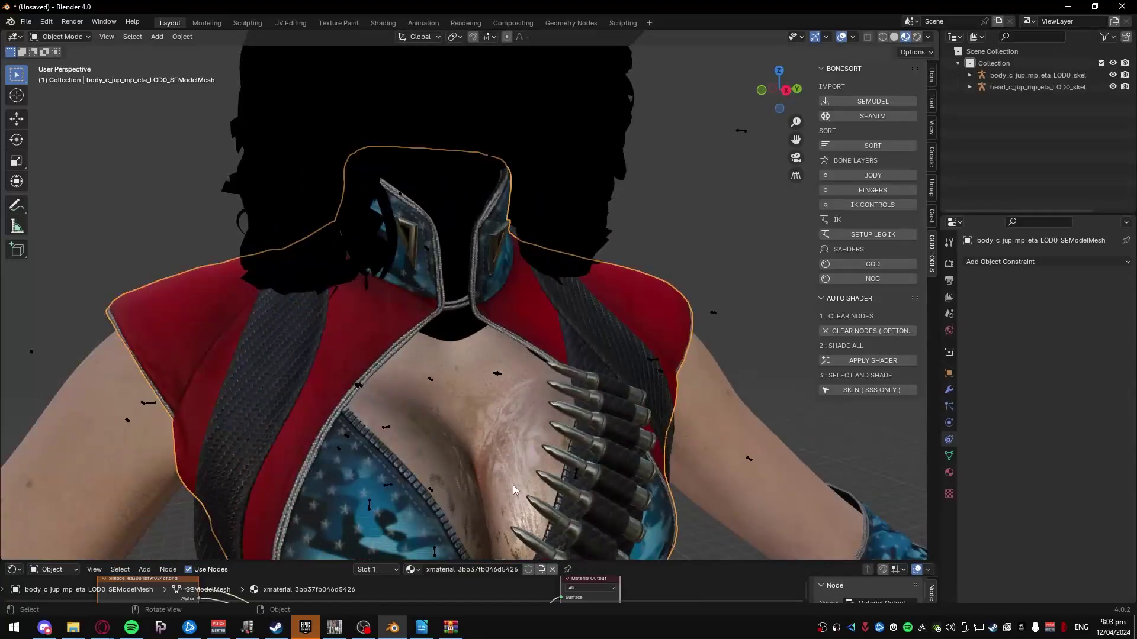
scroll(513, 485, down, 3)
click(569, 399)
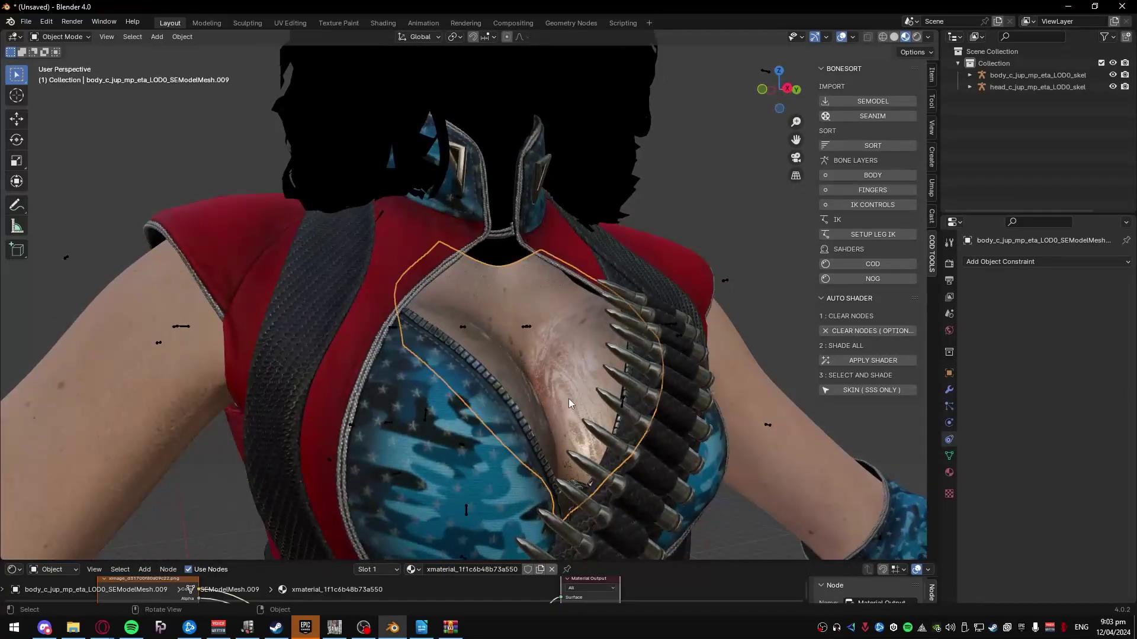
scroll(569, 399, down, 4)
click(448, 265)
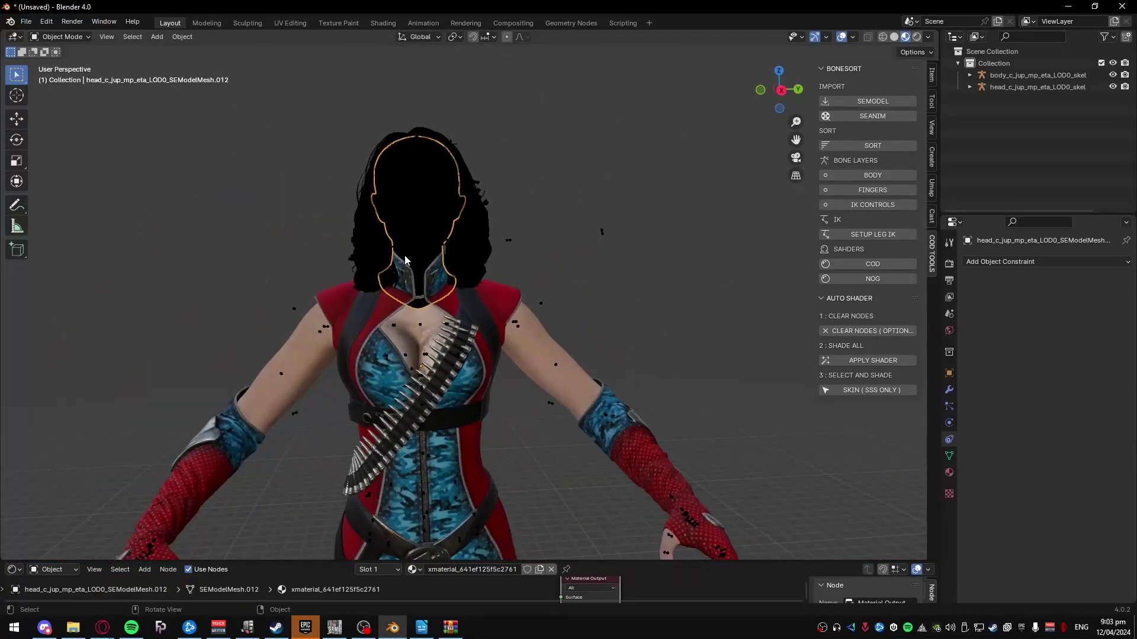
scroll(464, 296, up, 3)
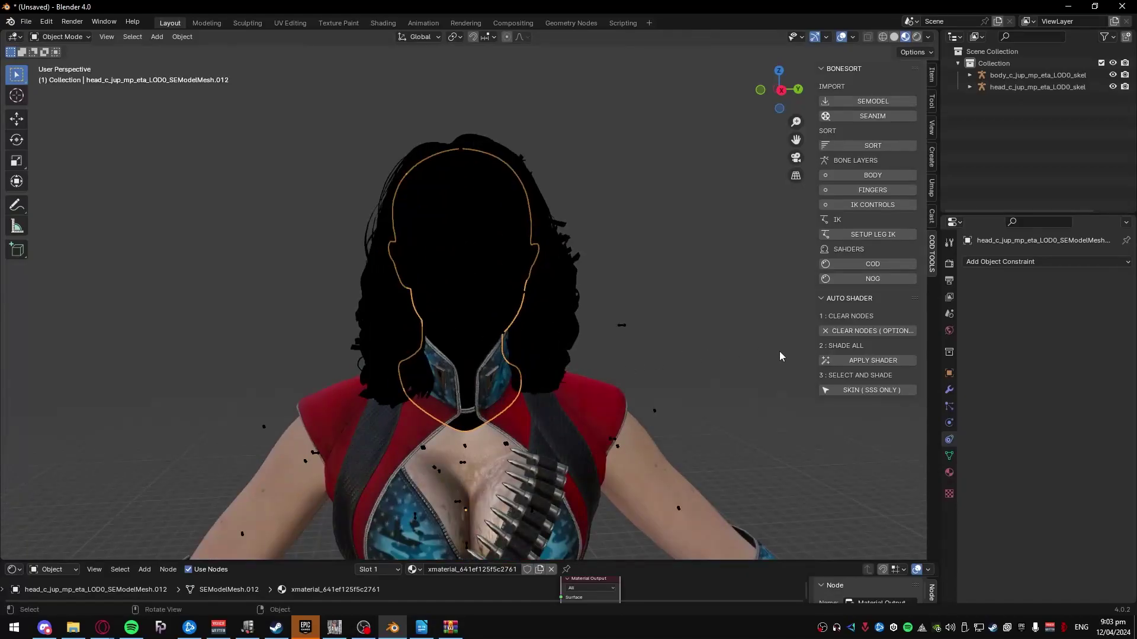
Switch to File Explorer, search the head_c_jup_mp_eta folder for dds, and convert all found images to .PNG in GameImageUtil.
click(72, 628)
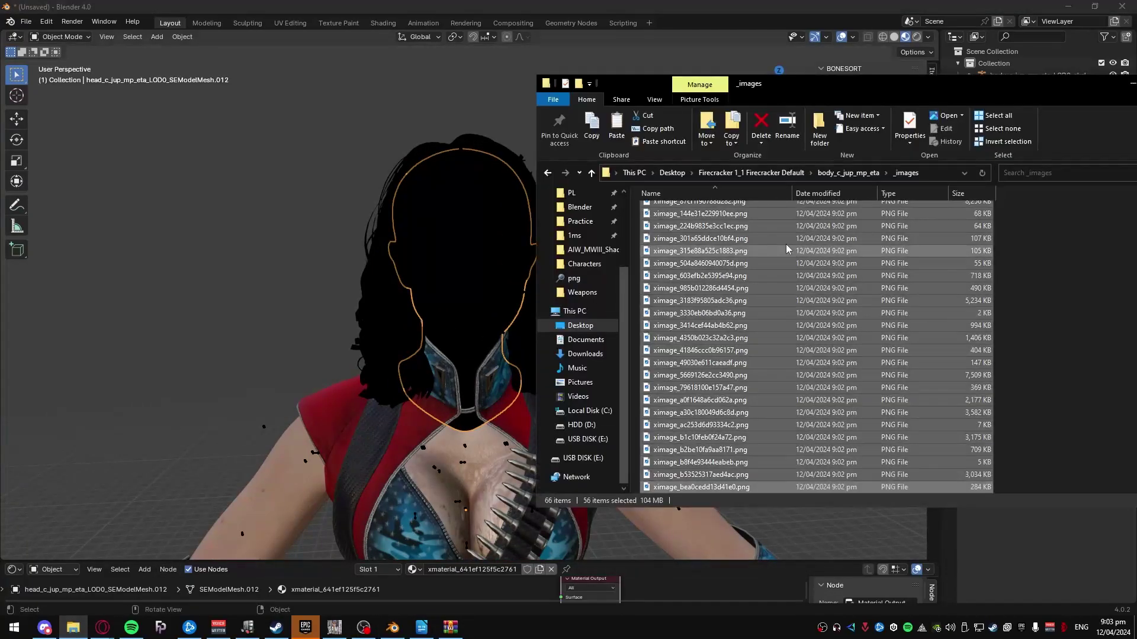
click(788, 172)
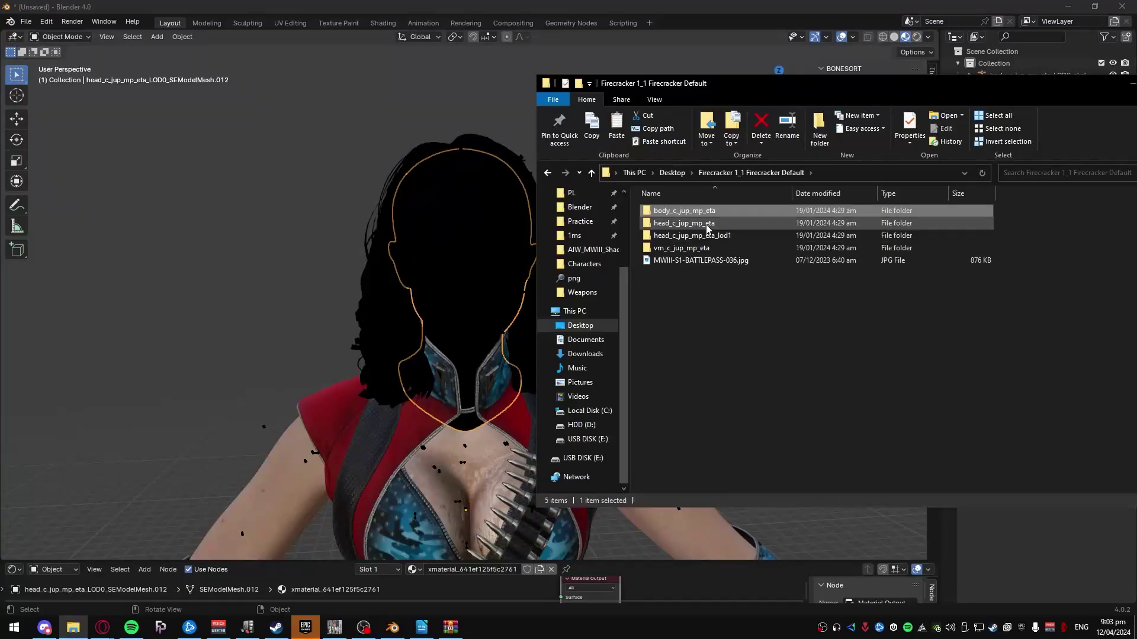
double_click(710, 223)
click(1041, 171)
text(e)
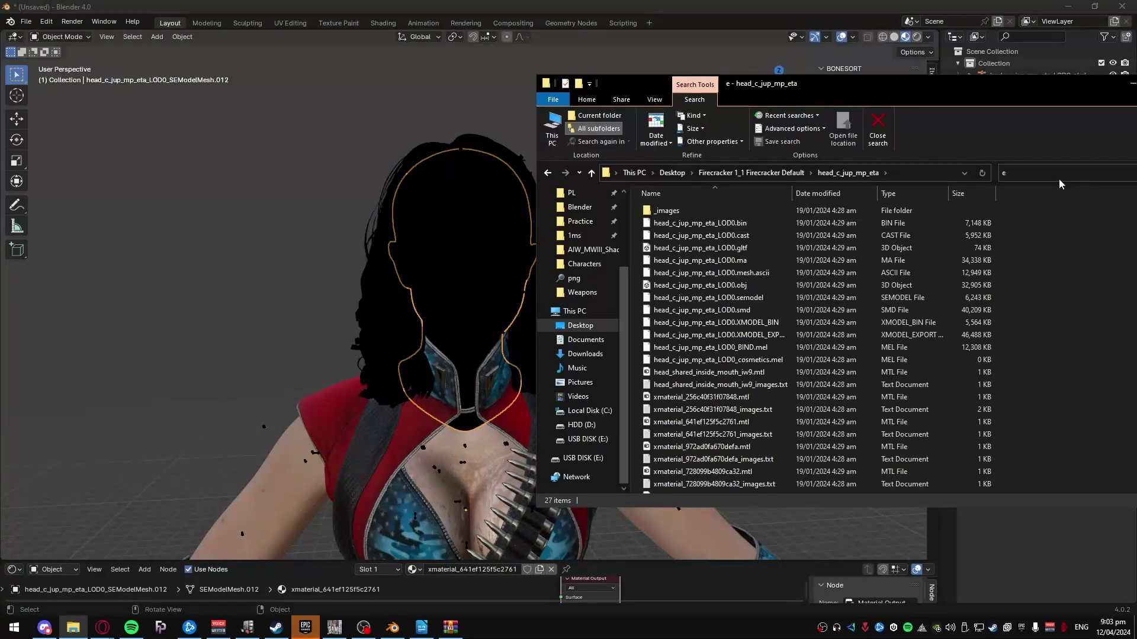
text(dds)
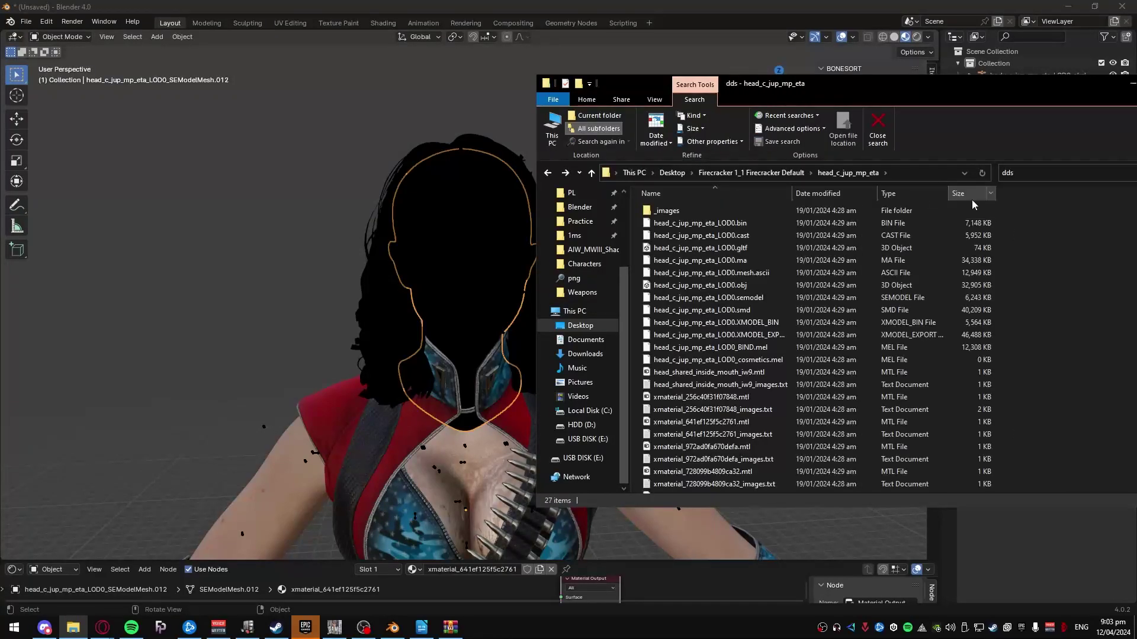
click(737, 322)
key(ctrl+a)
click(334, 628)
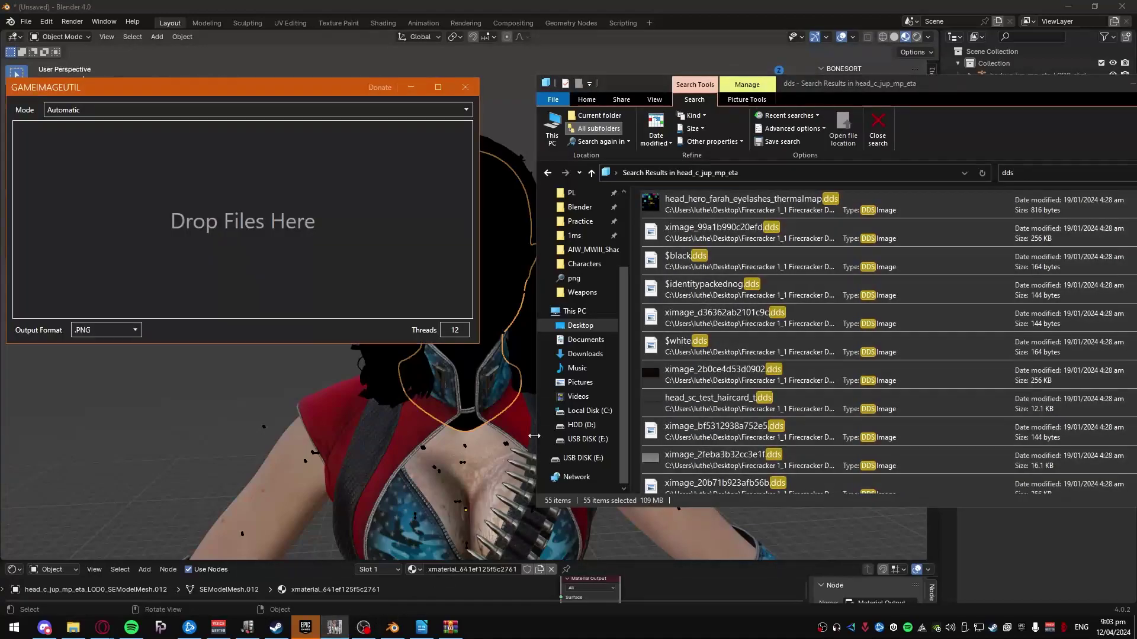
drag(738, 322, 241, 250)
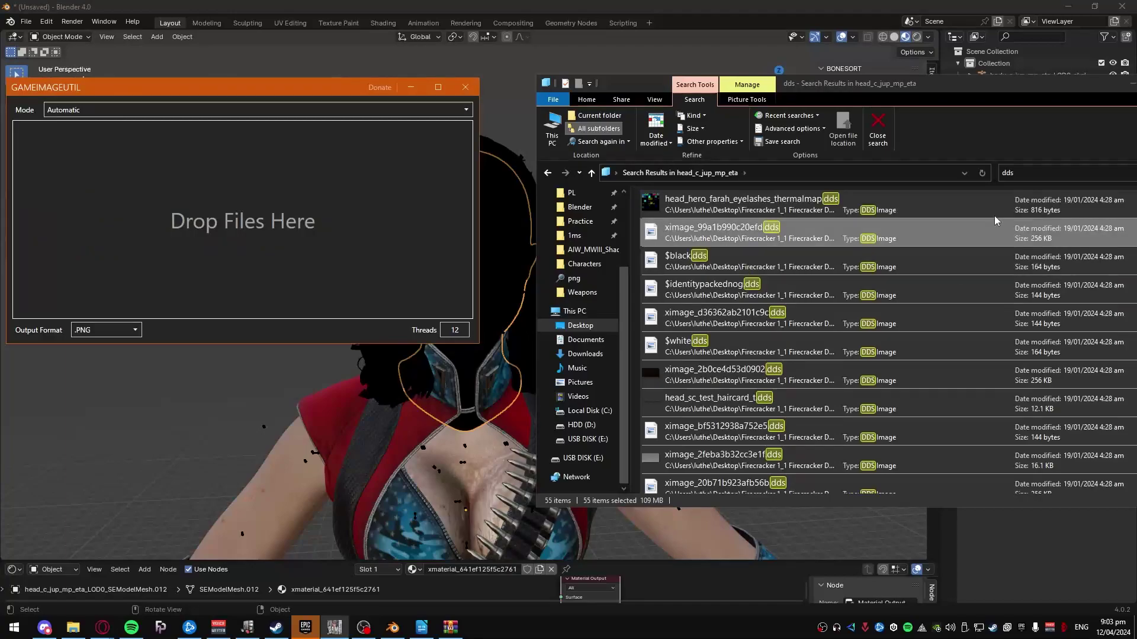
Search head_c_jup_mp_eta for png and copy all found files into its _images folder, replacing the files with the same names.
click(1021, 172)
key(Return)
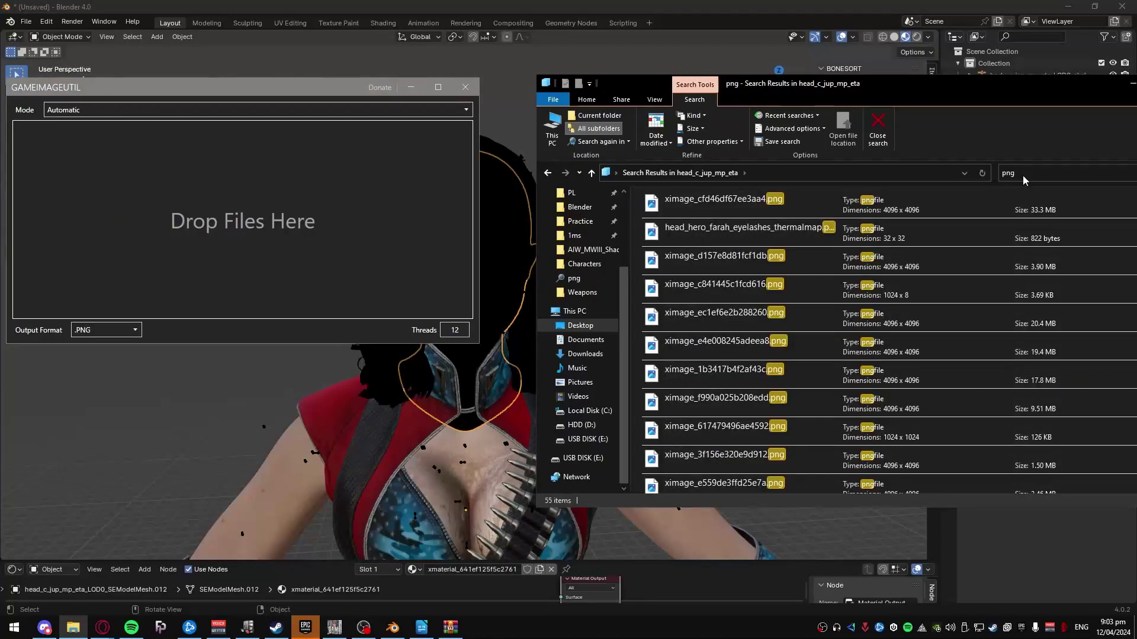
click(795, 252)
key(ctrl+a)
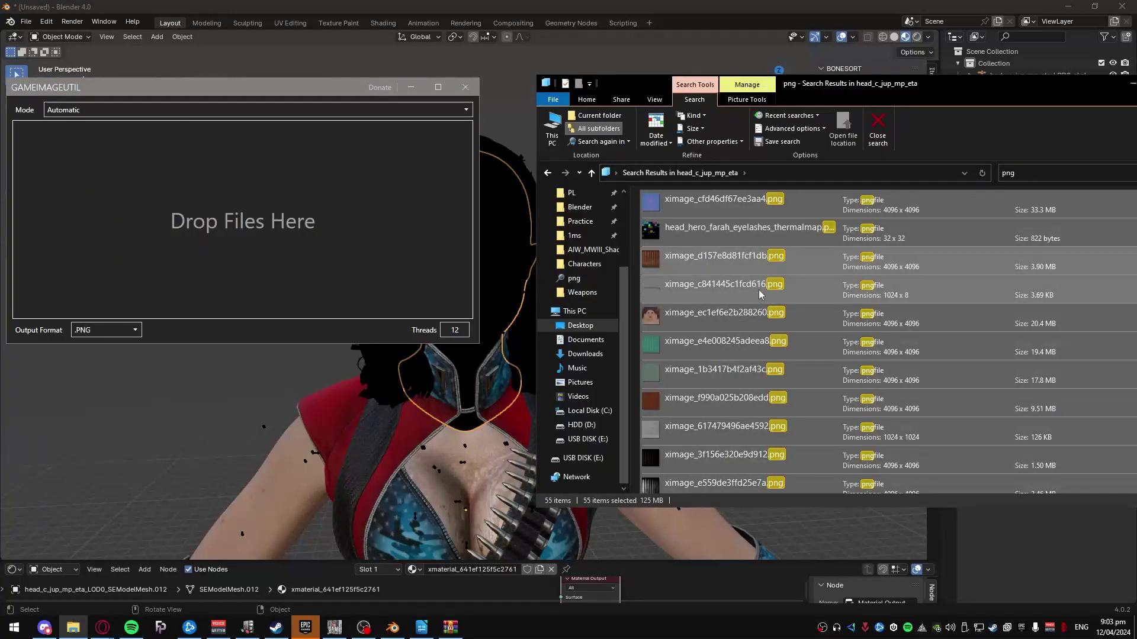
key(alt+Left)
double_click(698, 209)
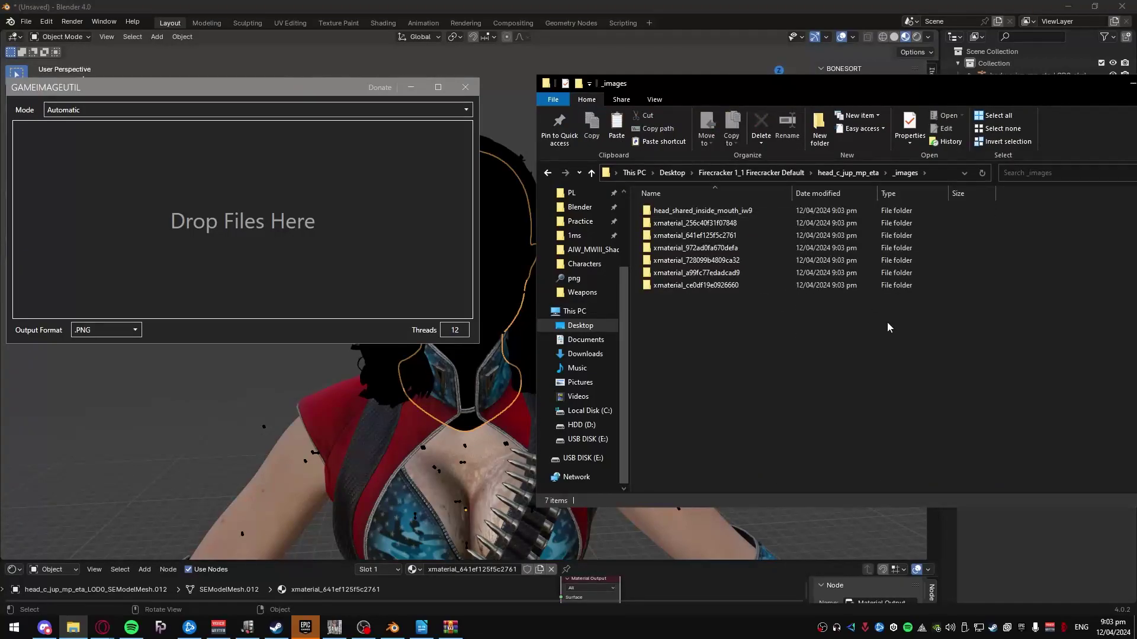
key(ctrl+v)
click(551, 220)
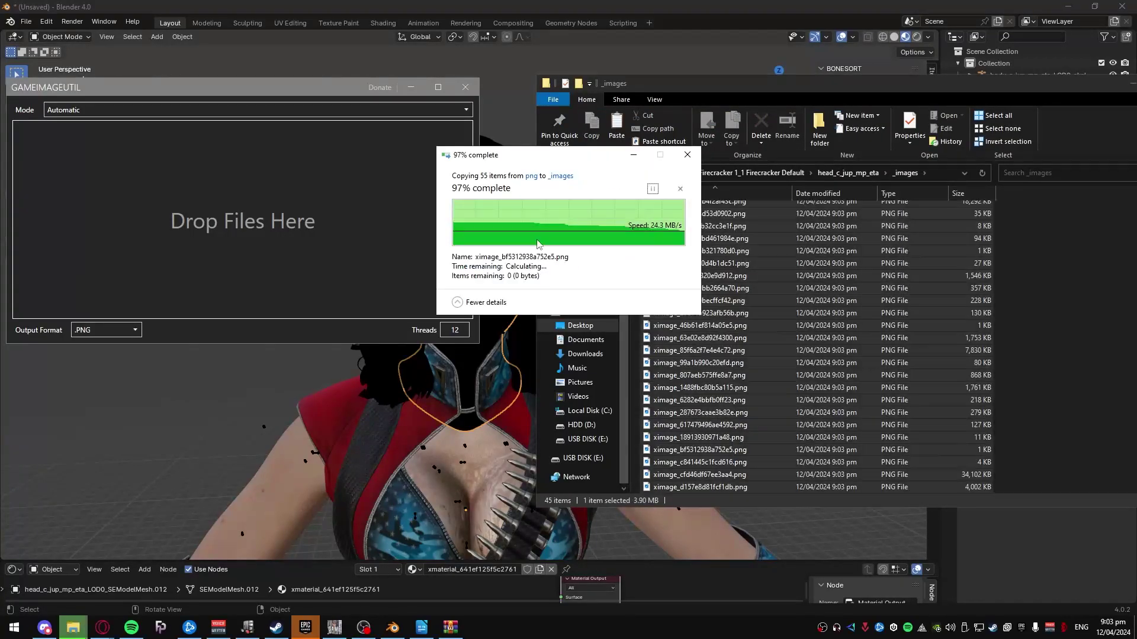
Switch back to Blender and apply the auto shader to the head using a material file from the Firecracker 1_1 Firecracker Default\head_c_jup_mp_eta folder on the Desktop.
click(178, 405)
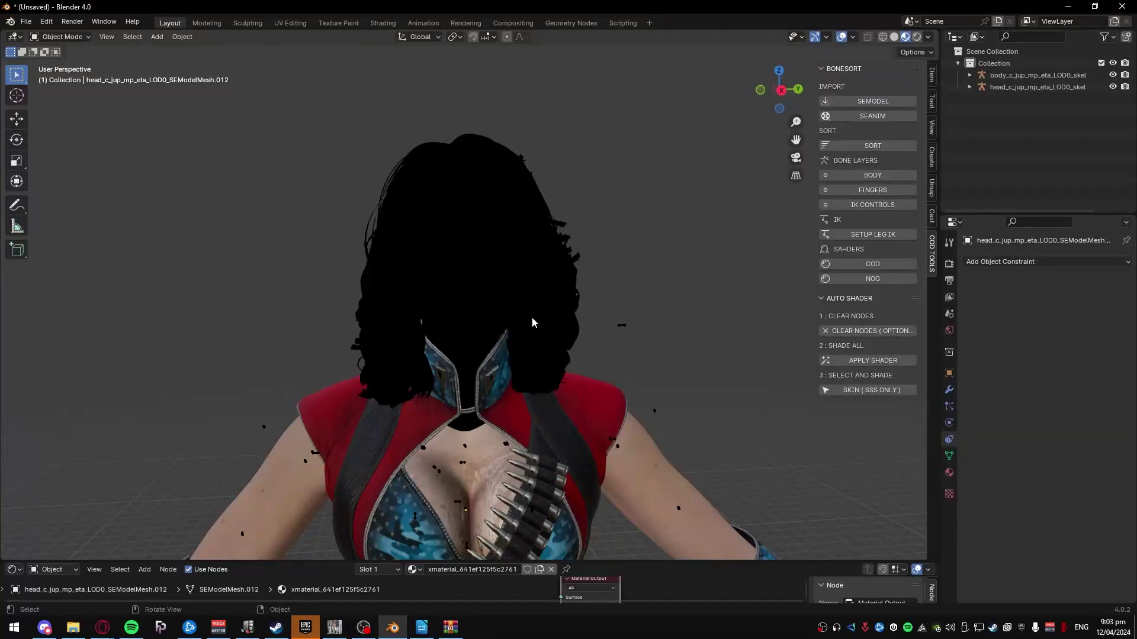
click(483, 316)
click(468, 369)
click(570, 316)
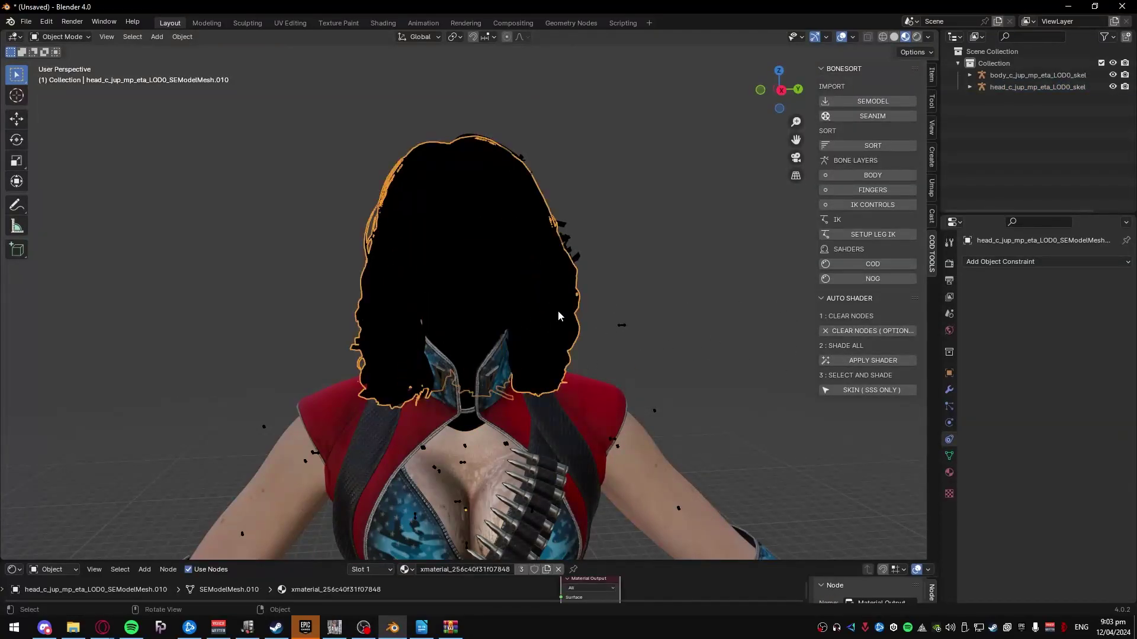
click(477, 301)
click(565, 290)
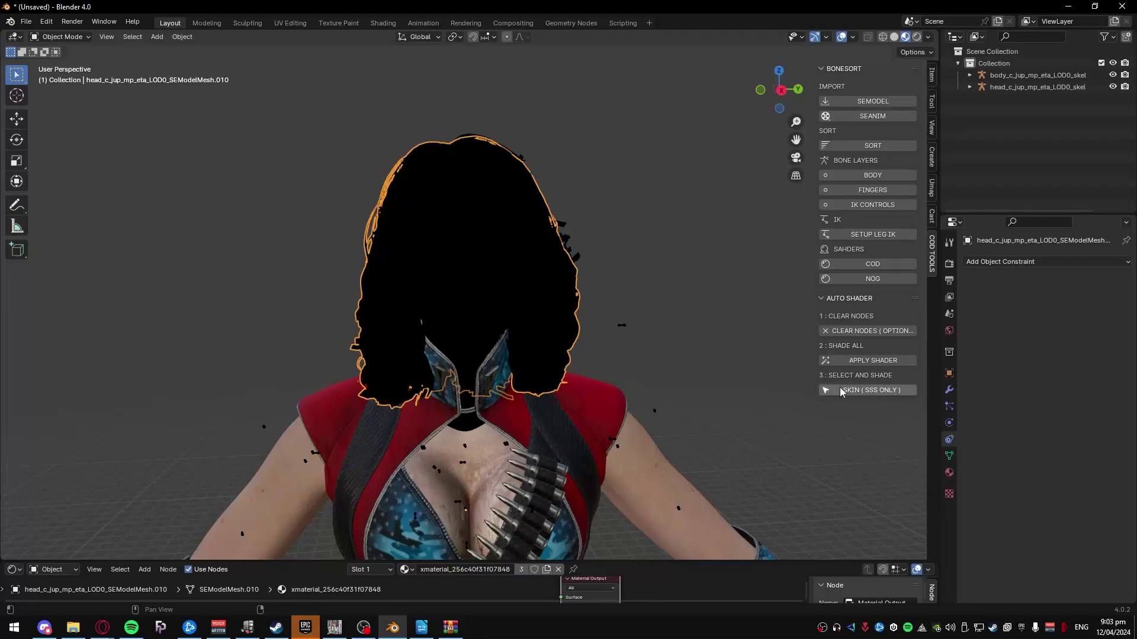
click(855, 362)
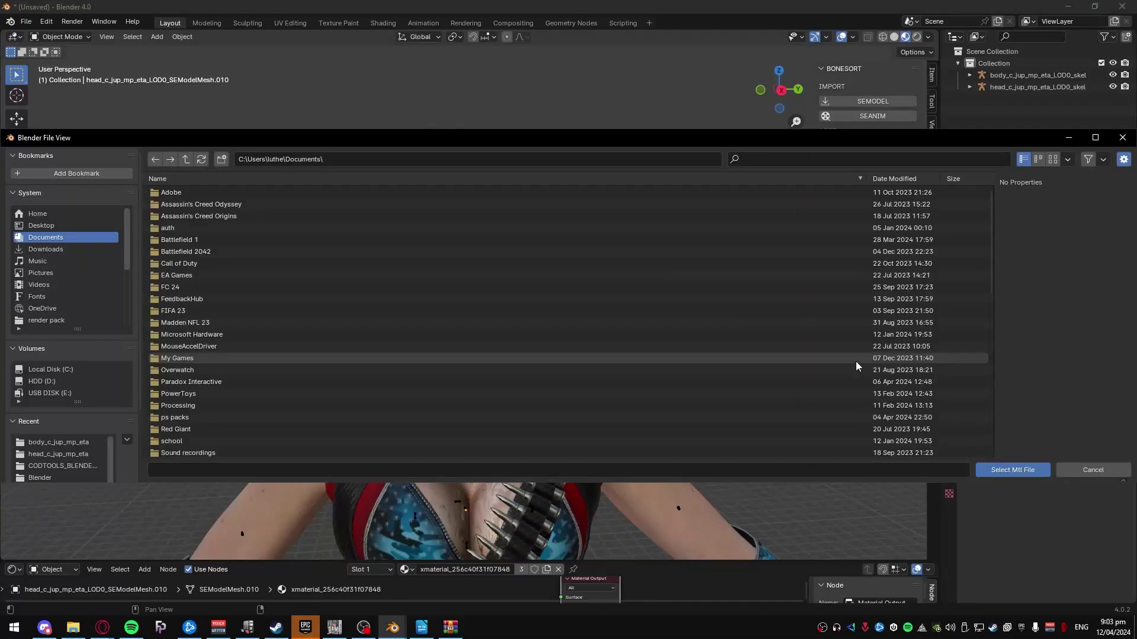
click(35, 225)
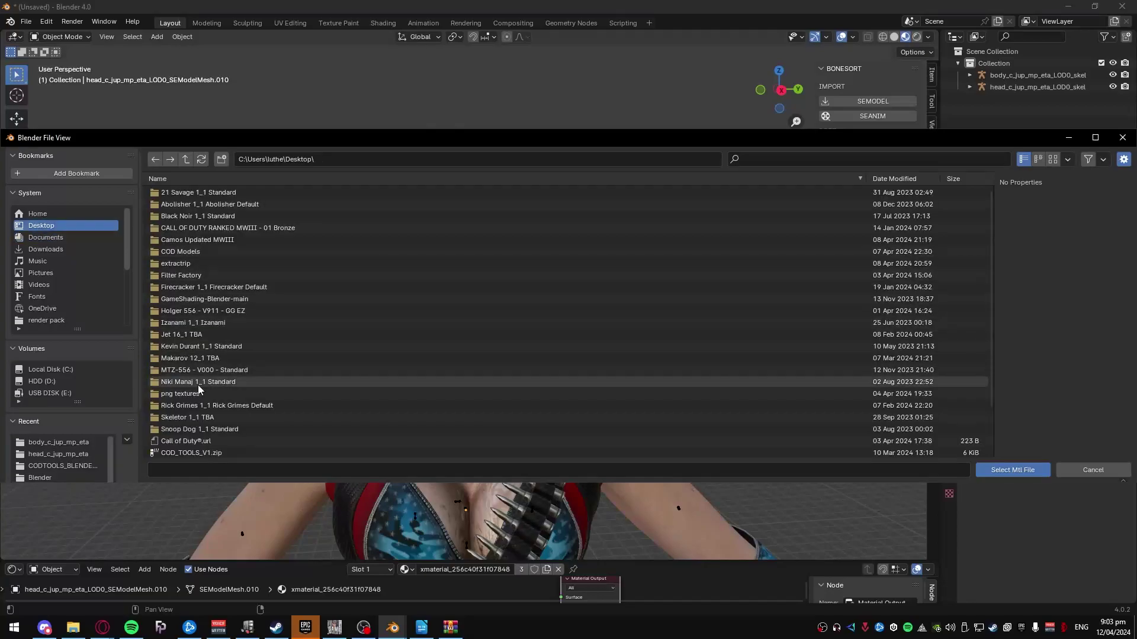
click(214, 285)
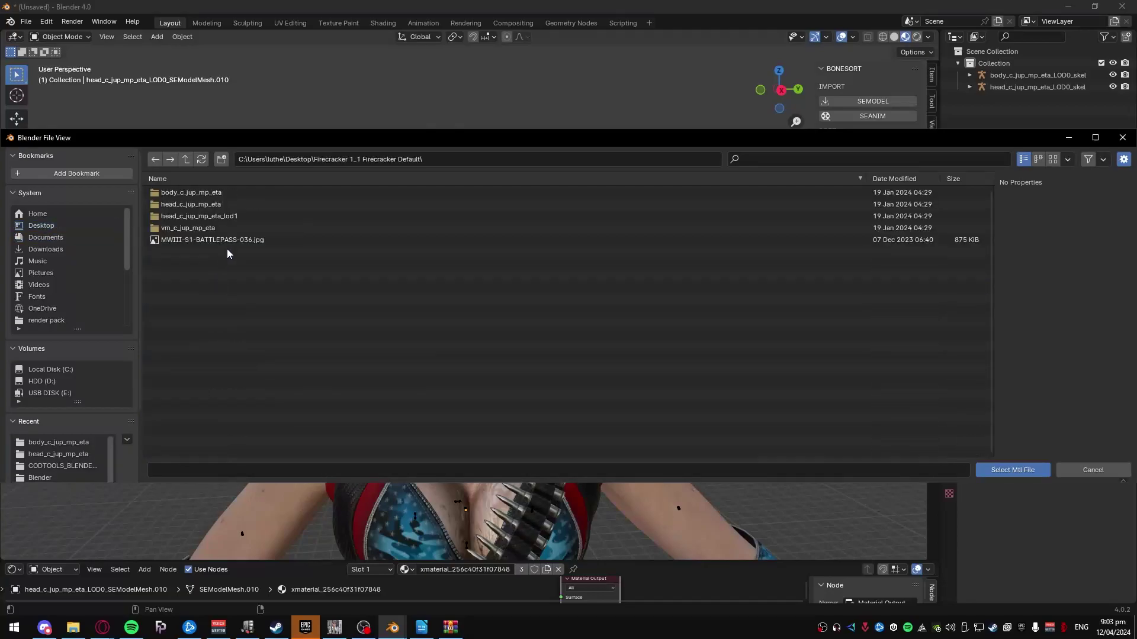
click(193, 204)
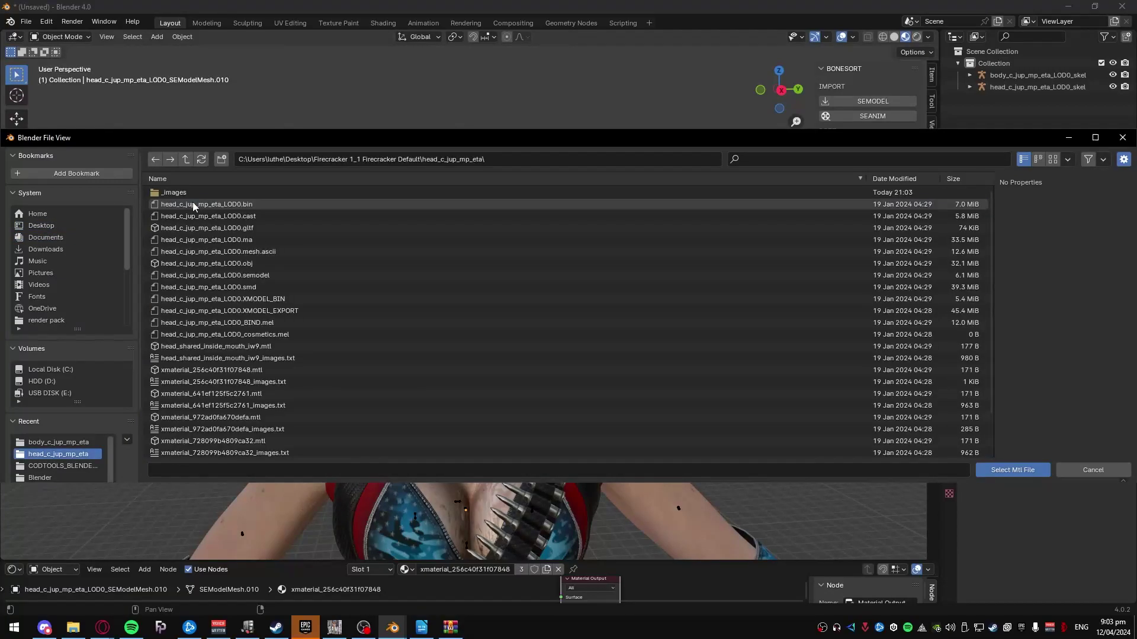
double_click(232, 361)
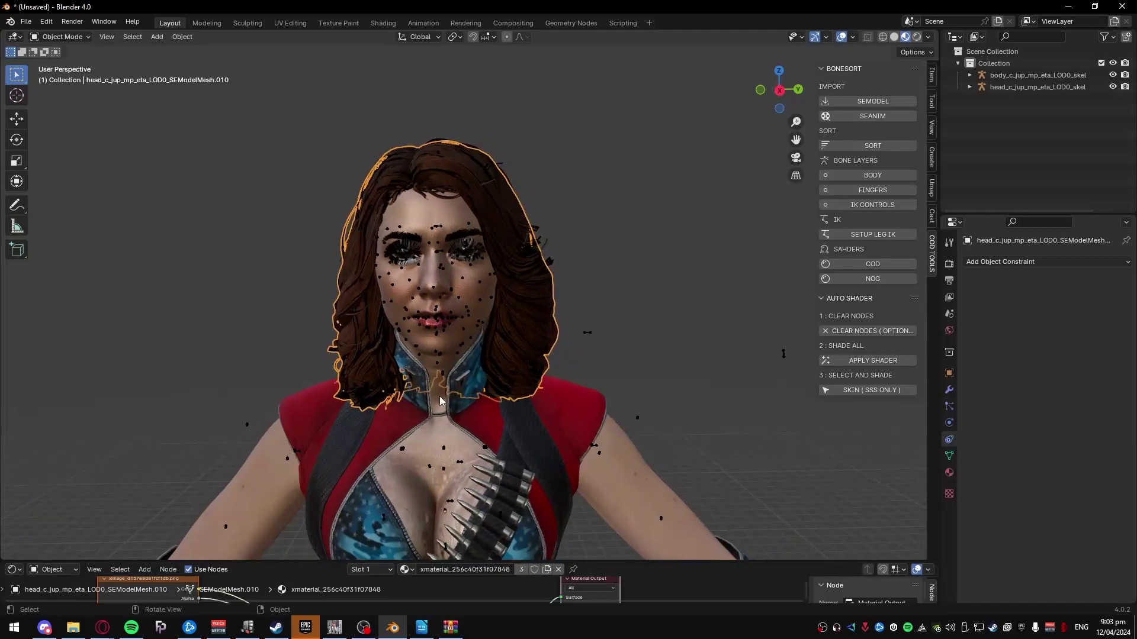
Examine the shaded face and hair strands up close from the front and side.
scroll(440, 282, up, 7)
middle_drag(440, 282, 477, 442)
scroll(282, 403, down, 6)
scroll(477, 442, up, 8)
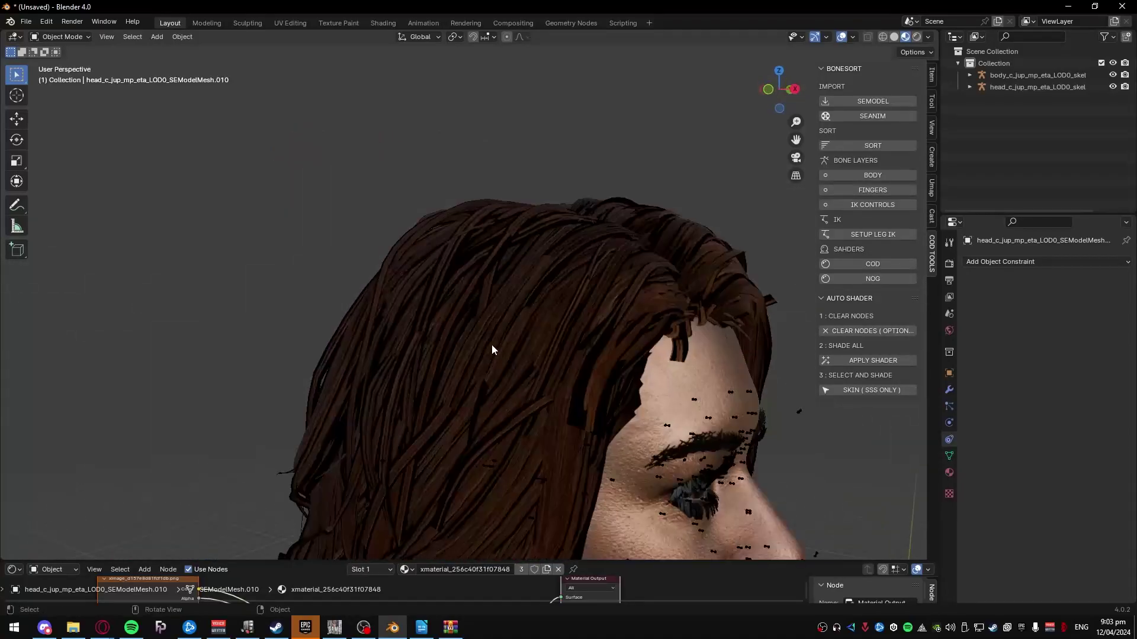
middle_drag(493, 332, 474, 328)
middle_drag(461, 282, 488, 296)
scroll(468, 282, up, 2)
scroll(488, 298, down, 3)
Set the blend mode of the main hair mesh's material to Alpha Hashed.
click(499, 336)
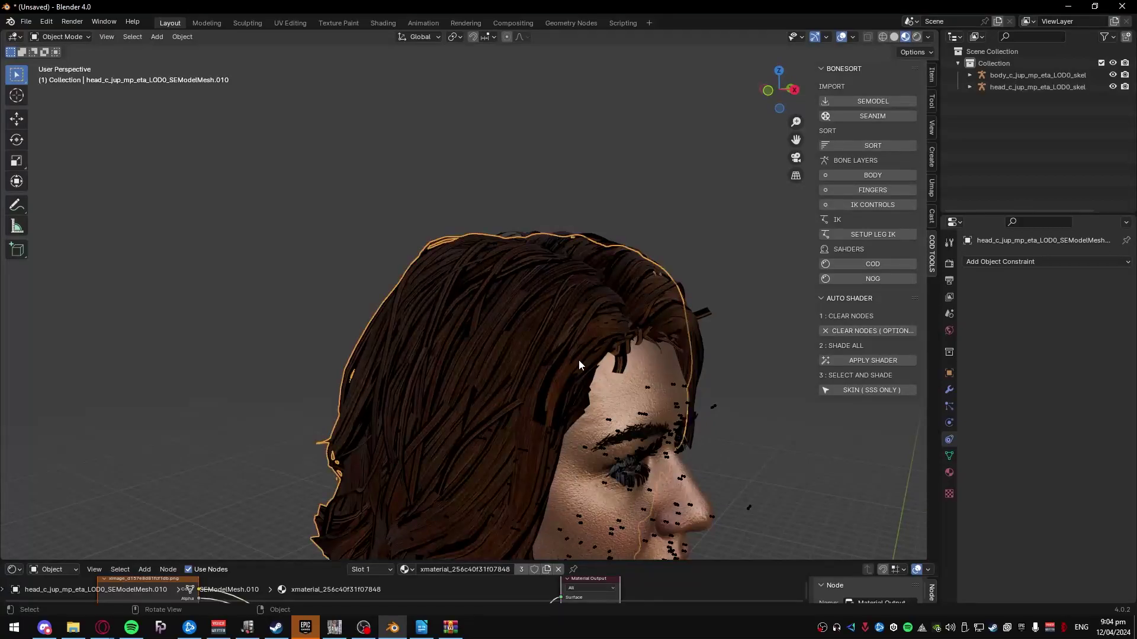
shift+middle_drag(578, 360, 584, 260)
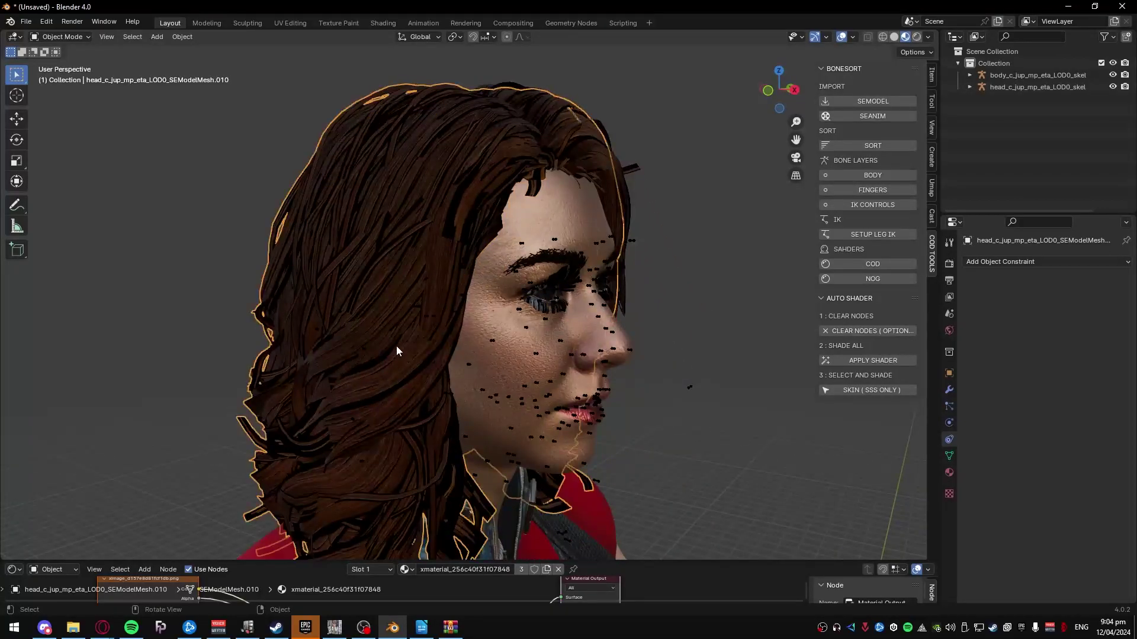
middle_drag(396, 346, 498, 261)
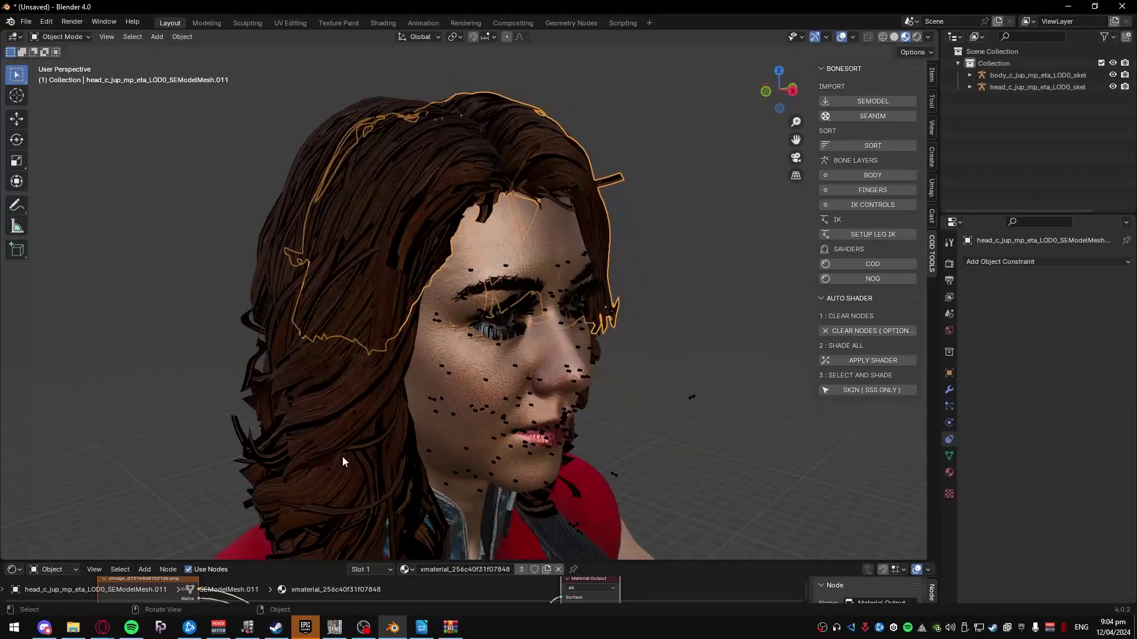
click(949, 473)
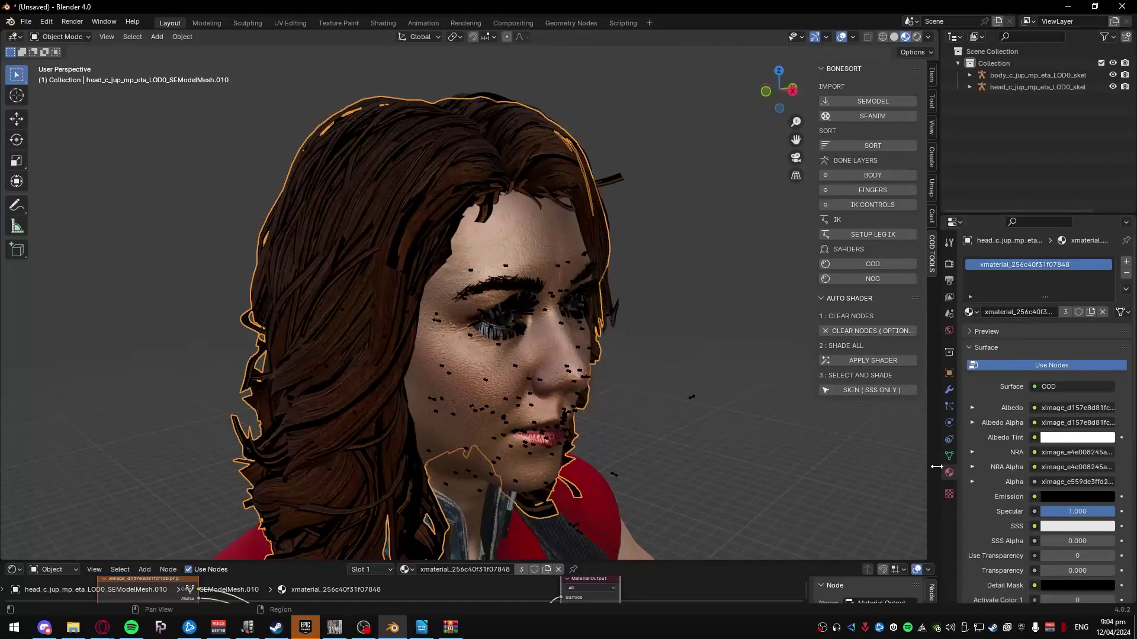
scroll(975, 460, down, 10)
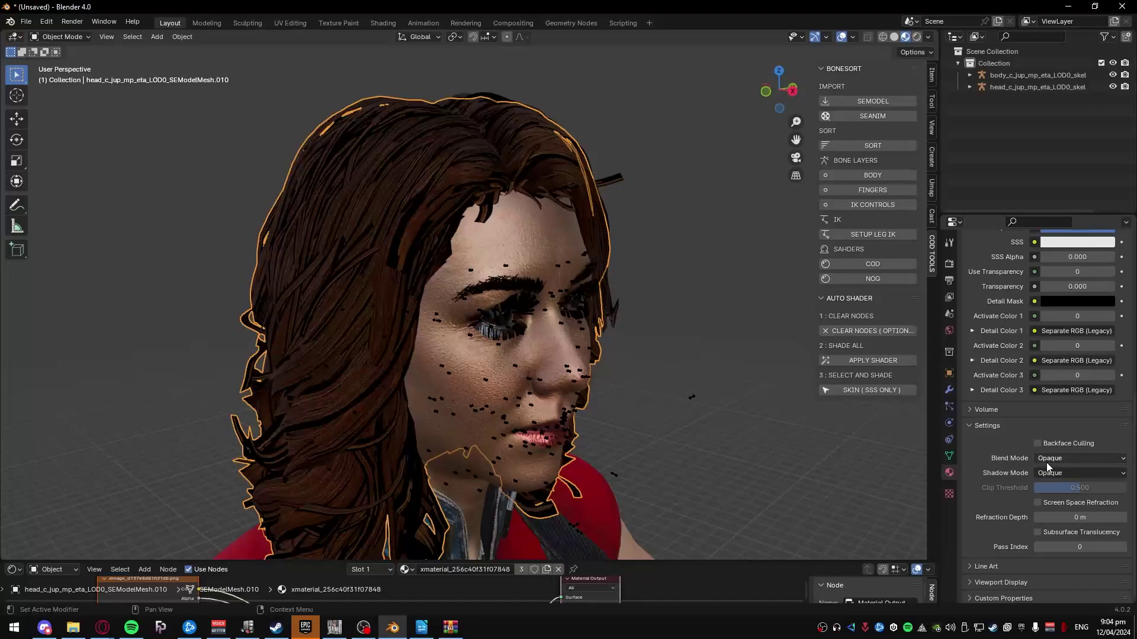
click(1046, 463)
click(1035, 496)
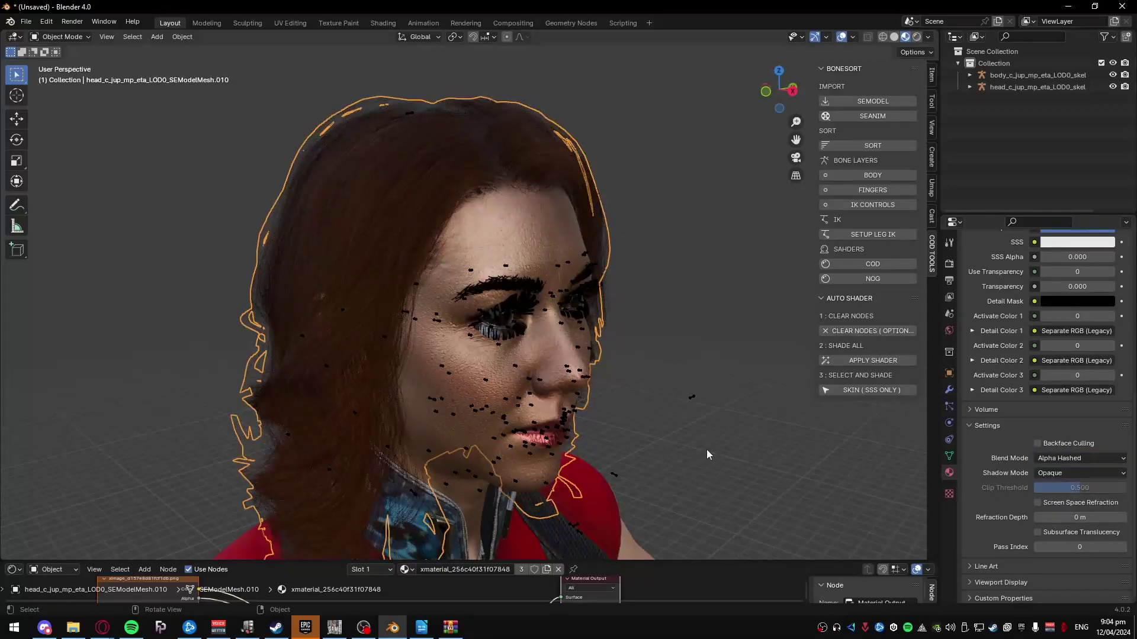
Set the blend mode of the eyebrow mesh's material to Alpha Hashed.
middle_drag(705, 449, 492, 210)
scroll(473, 201, up, 5)
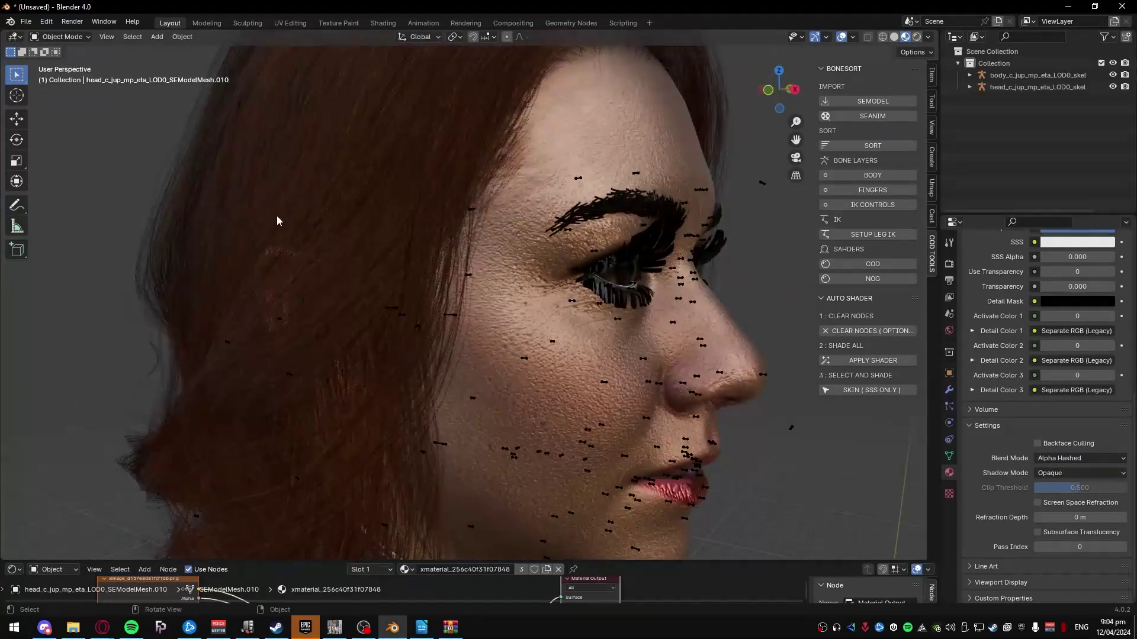
middle_drag(503, 308, 514, 317)
click(514, 317)
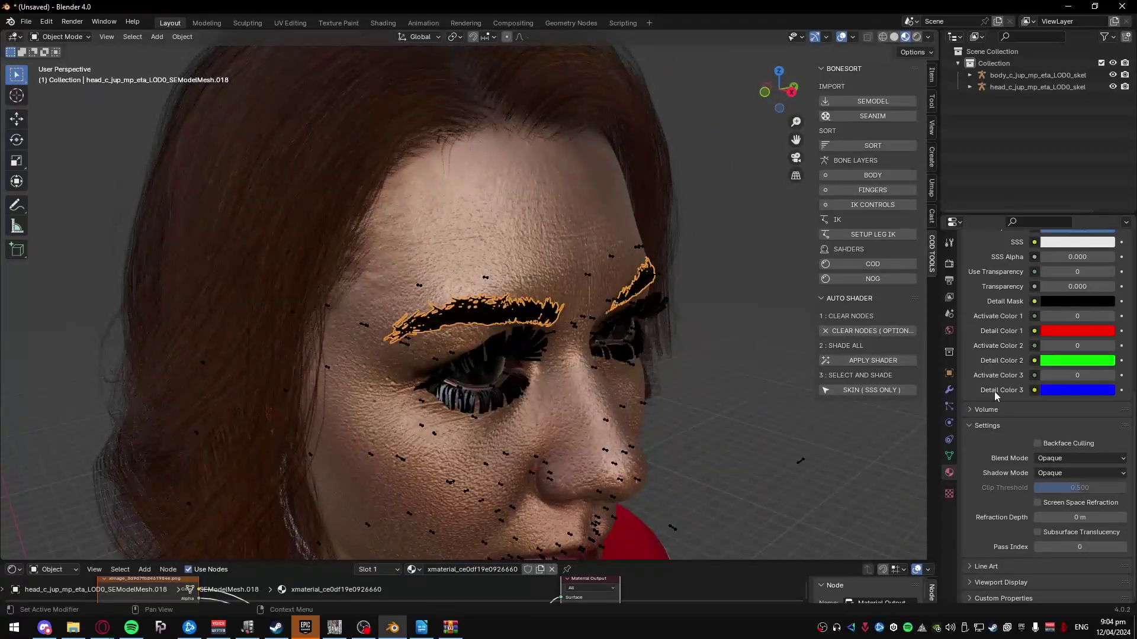
click(1046, 459)
click(1048, 498)
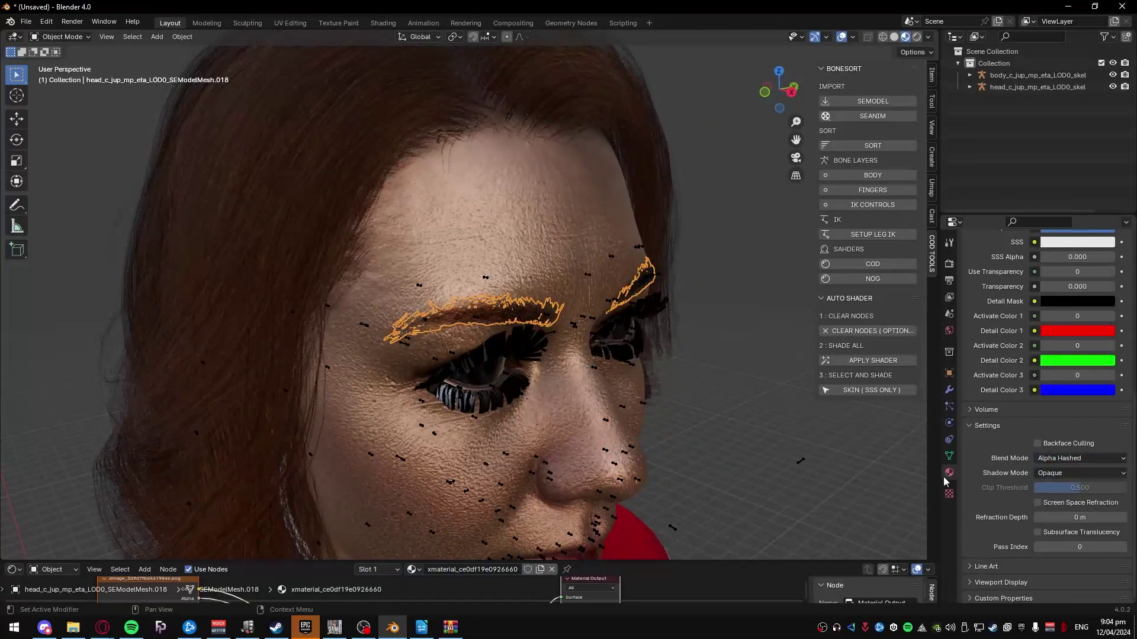
Set the blend mode of the eyelash mesh's material to Alpha Hashed.
middle_drag(716, 394, 495, 213)
click(519, 222)
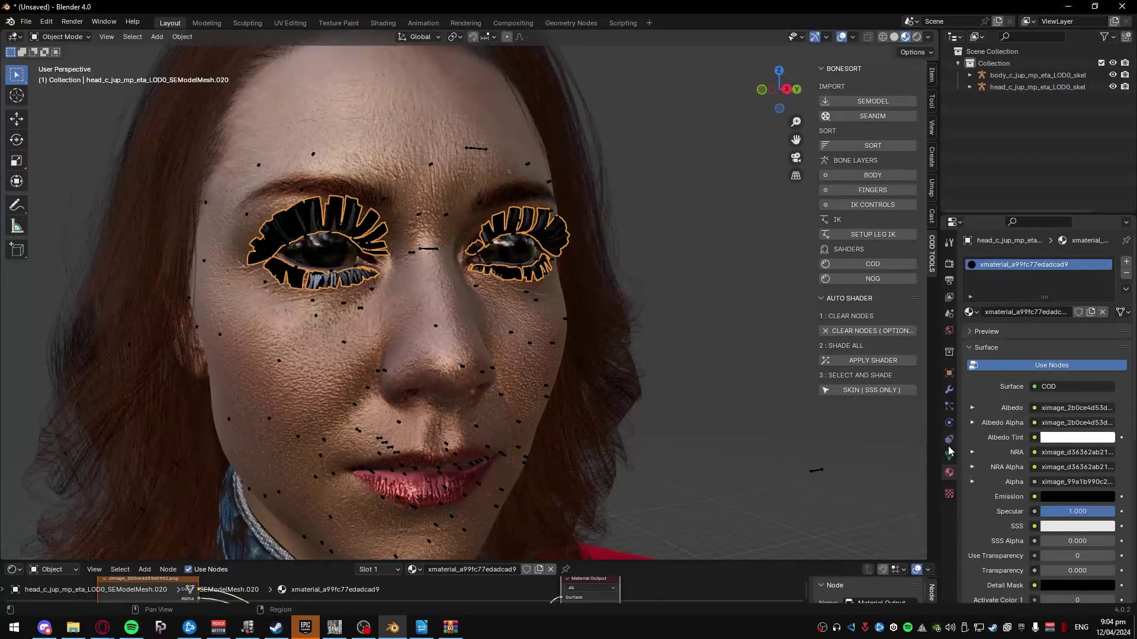
scroll(1007, 473, down, 10)
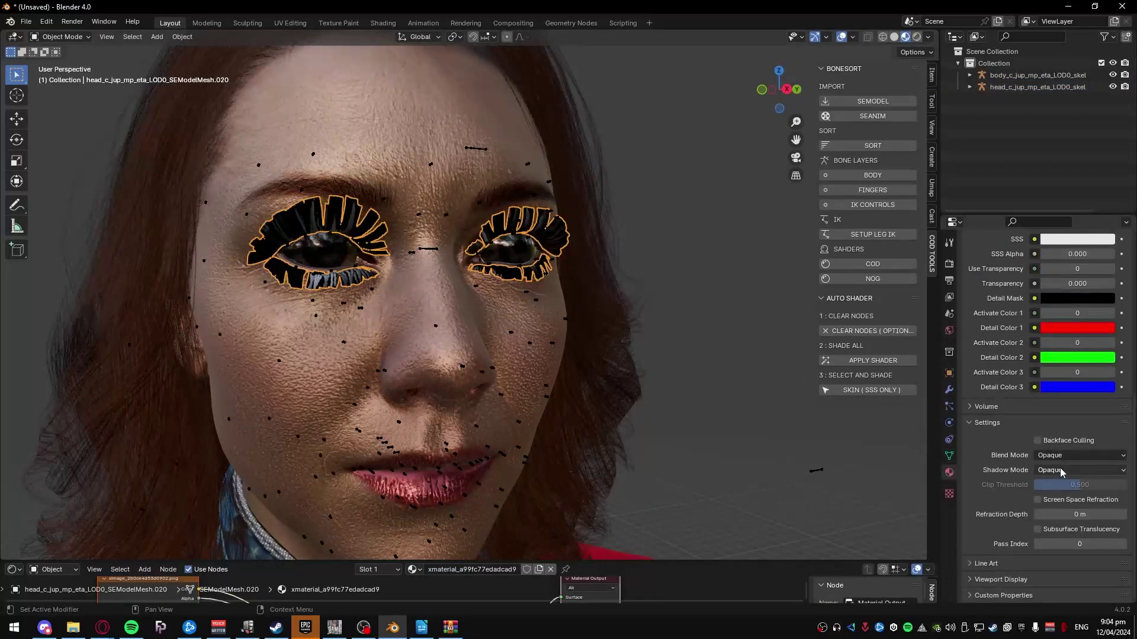
click(1060, 456)
click(1049, 497)
Examine the face, eyes and hair up close, and check the whole shaded character from the front.
middle_drag(675, 446, 639, 455)
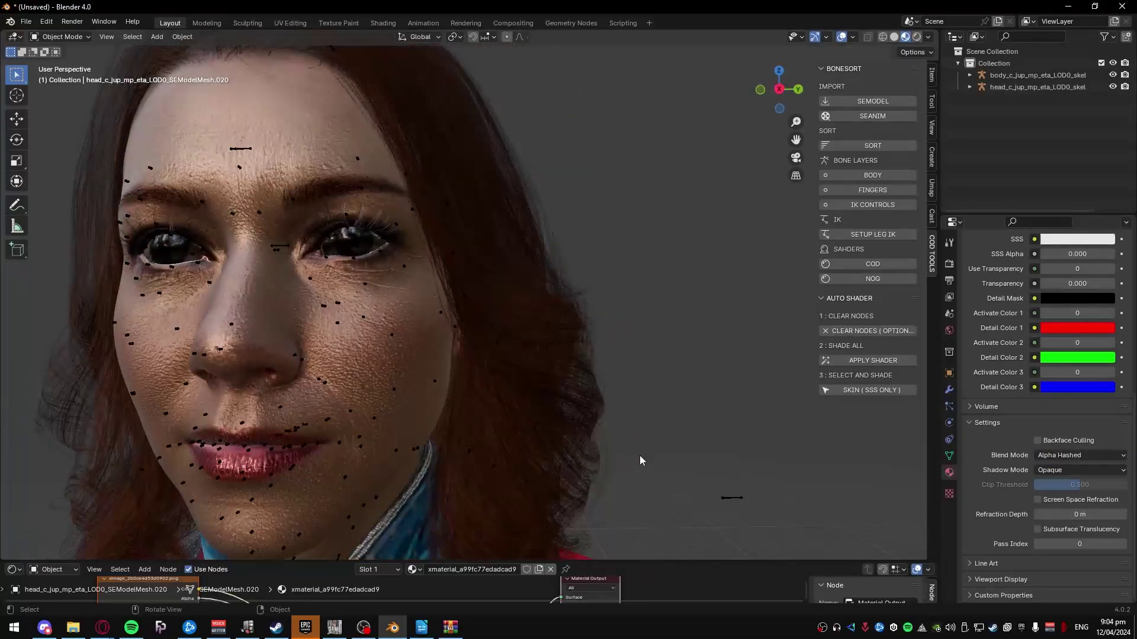
scroll(322, 296, up, 6)
scroll(351, 422, down, 13)
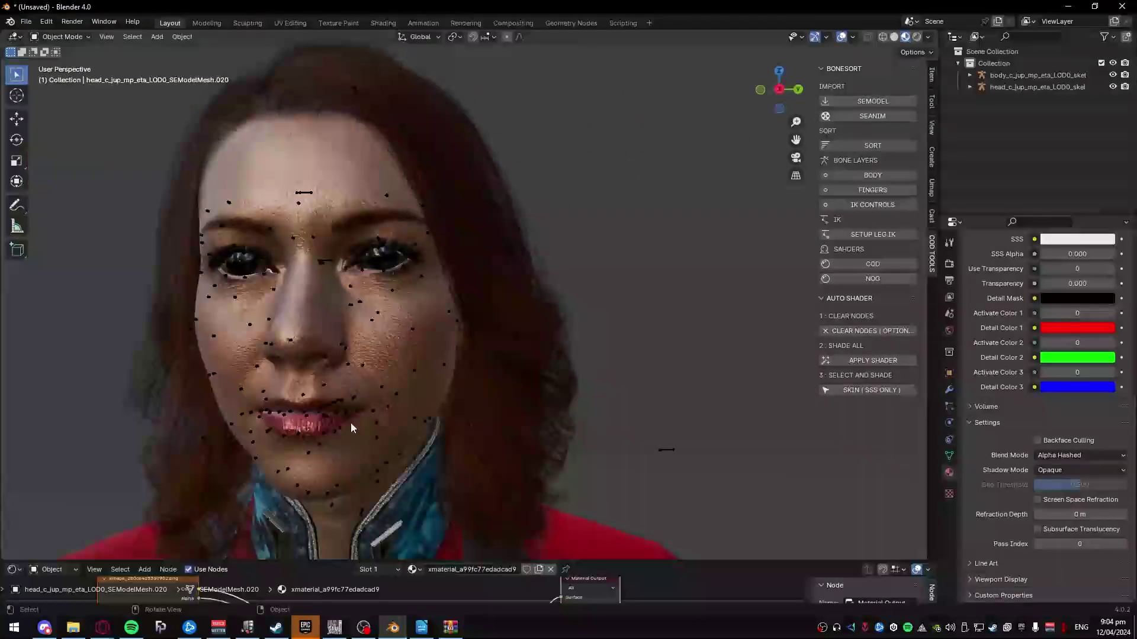
shift+middle_drag(430, 414, 512, 304)
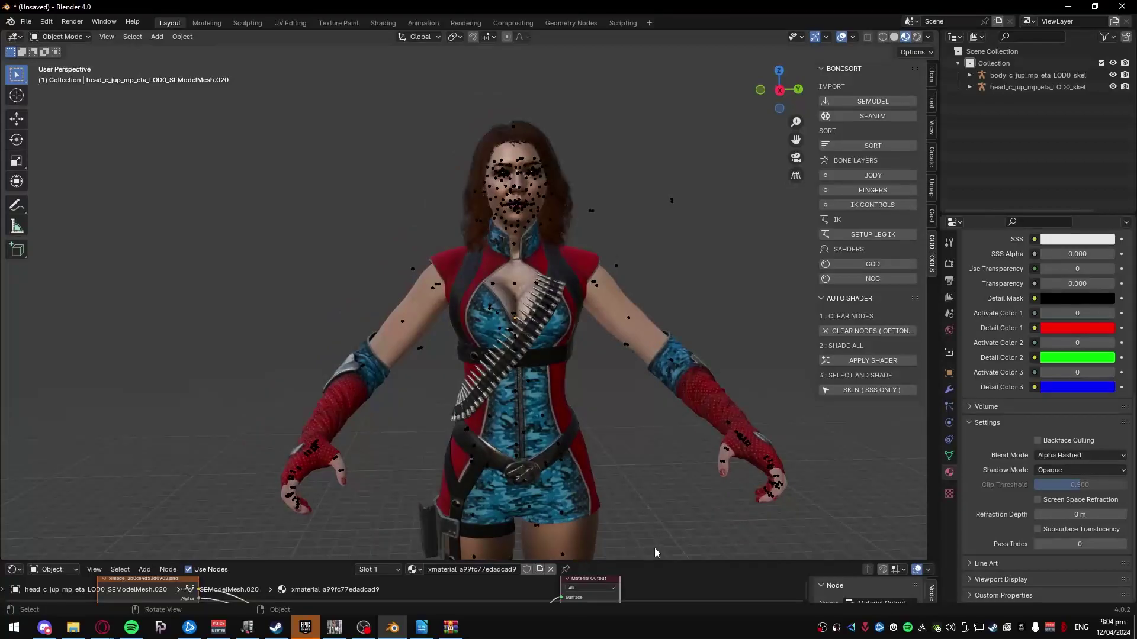
drag(656, 560, 657, 622)
middle_drag(580, 380, 561, 377)
scroll(494, 276, up, 3)
scroll(462, 297, down, 3)
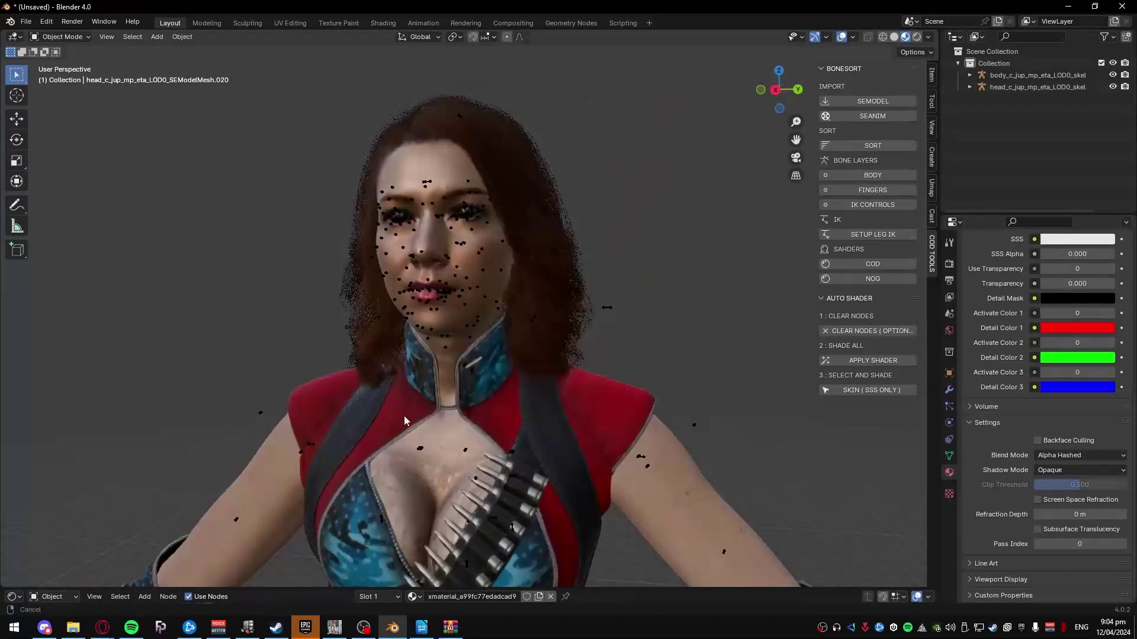
scroll(461, 299, up, 7)
Apply the Skin (SSS only) shader to the face mesh using a material file from the Desktop's Firecracker 1_1 Firecracker Default\head_c_jup_mp_eta folder.
click(502, 330)
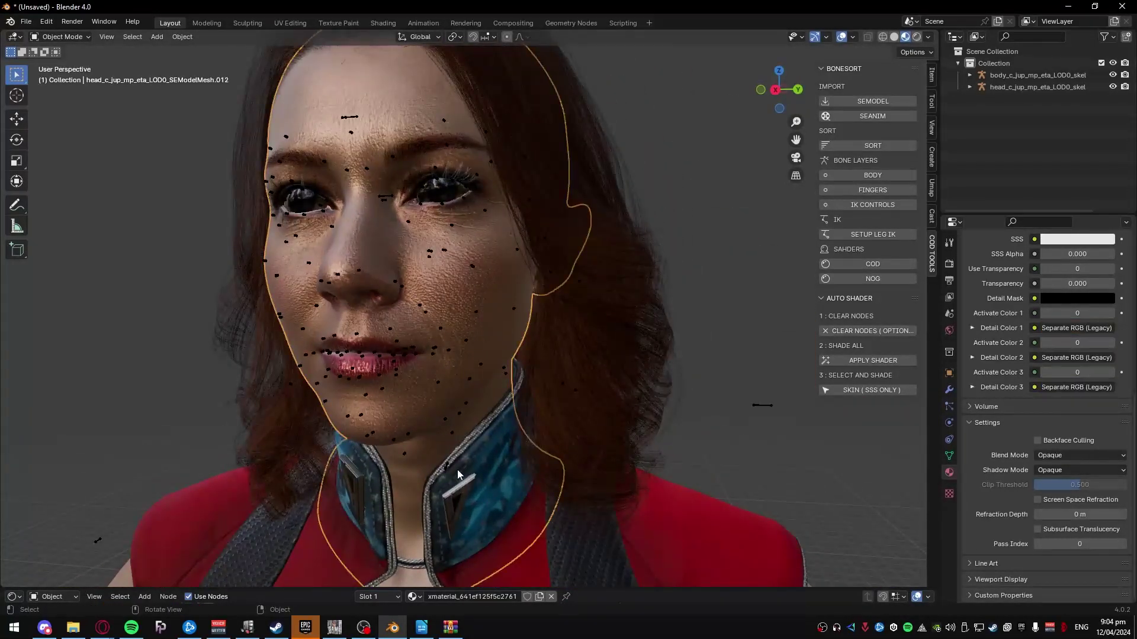
drag(372, 588, 371, 489)
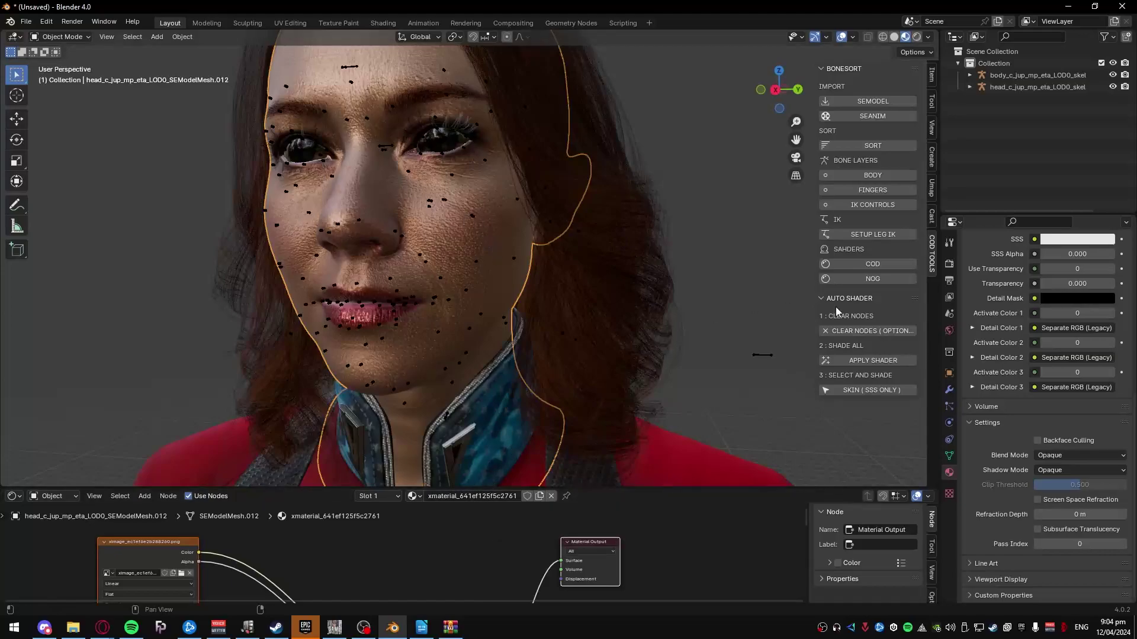
click(872, 361)
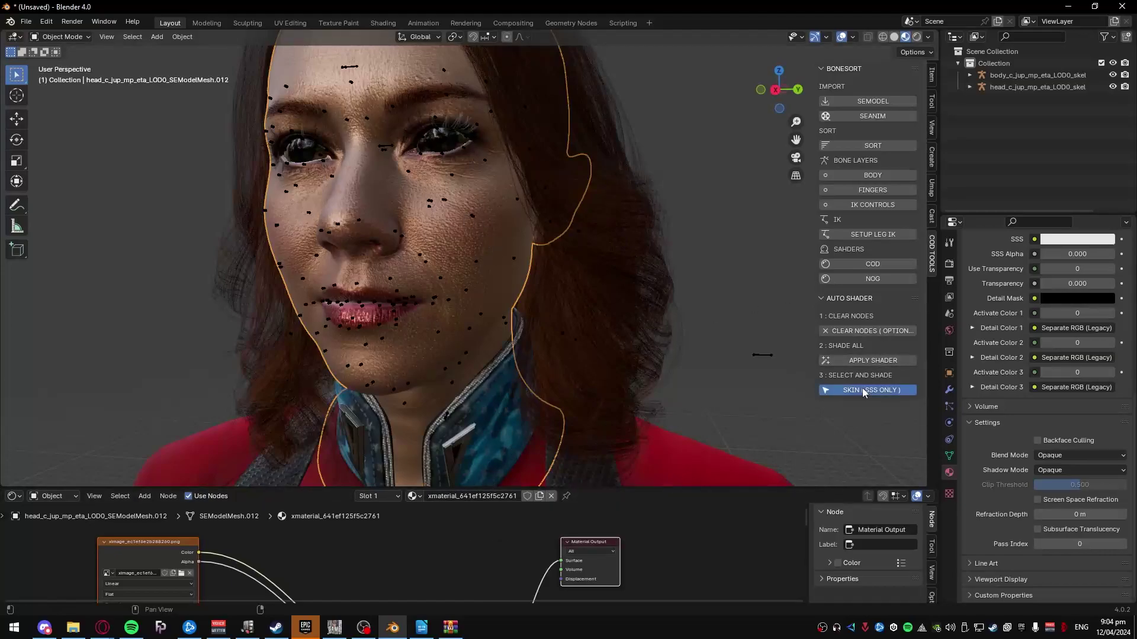
click(868, 391)
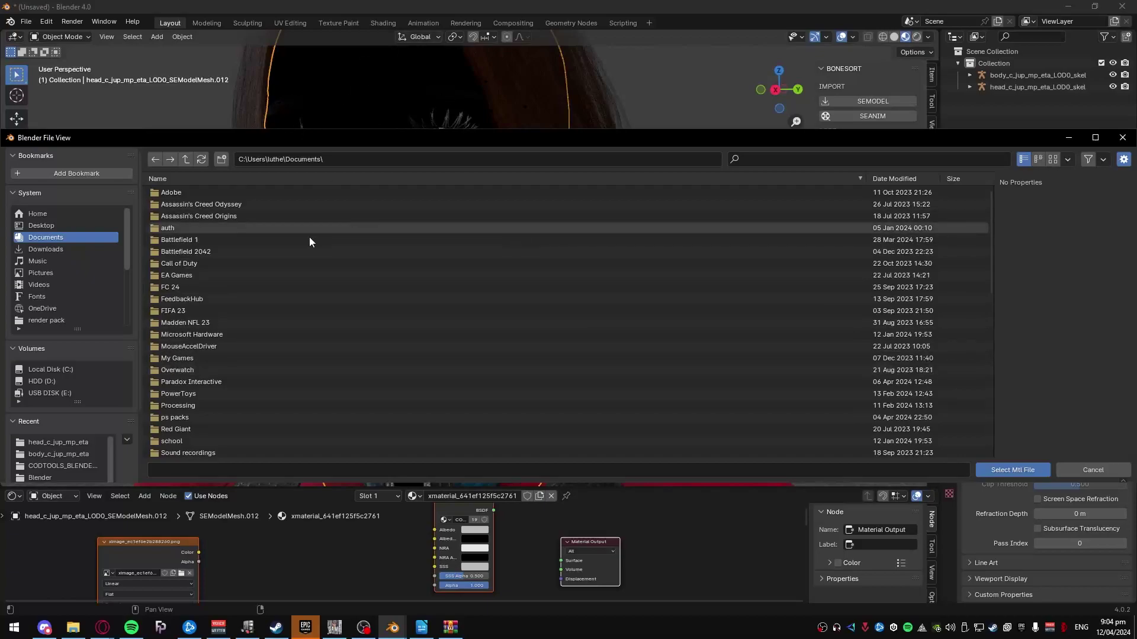
click(51, 227)
double_click(211, 286)
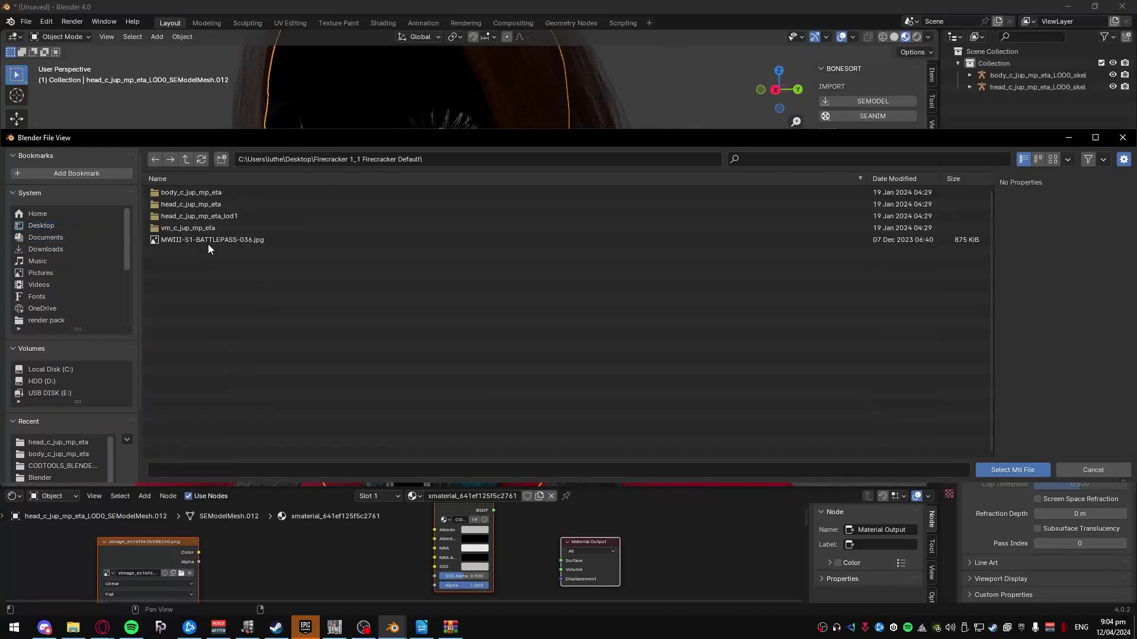
double_click(193, 203)
scroll(330, 424, down, 3)
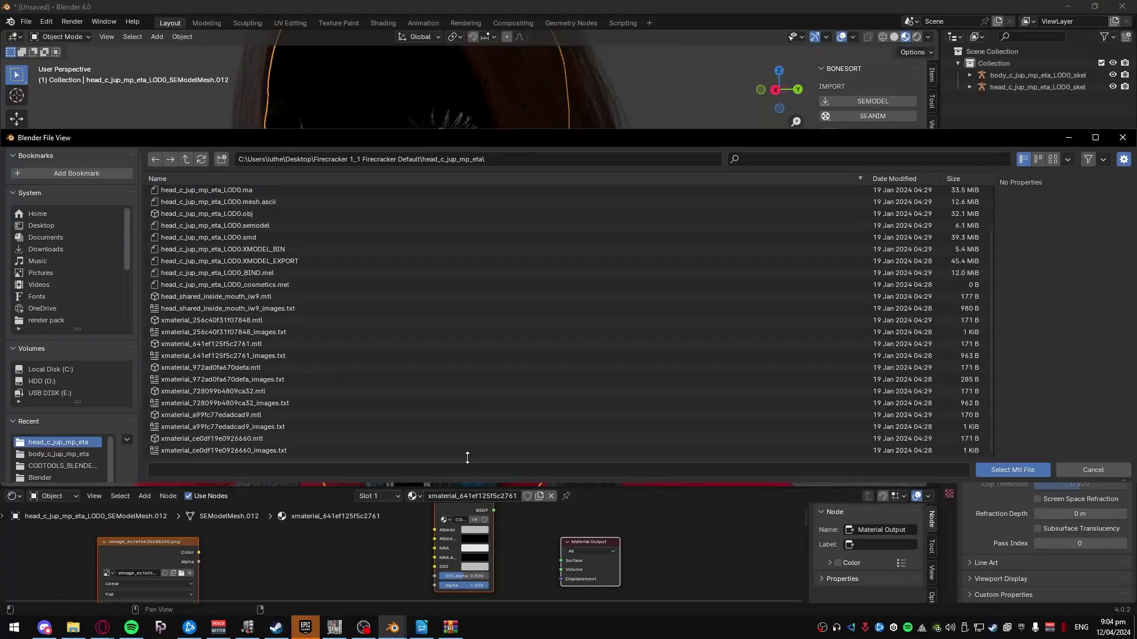
double_click(201, 355)
scroll(453, 325, up, 6)
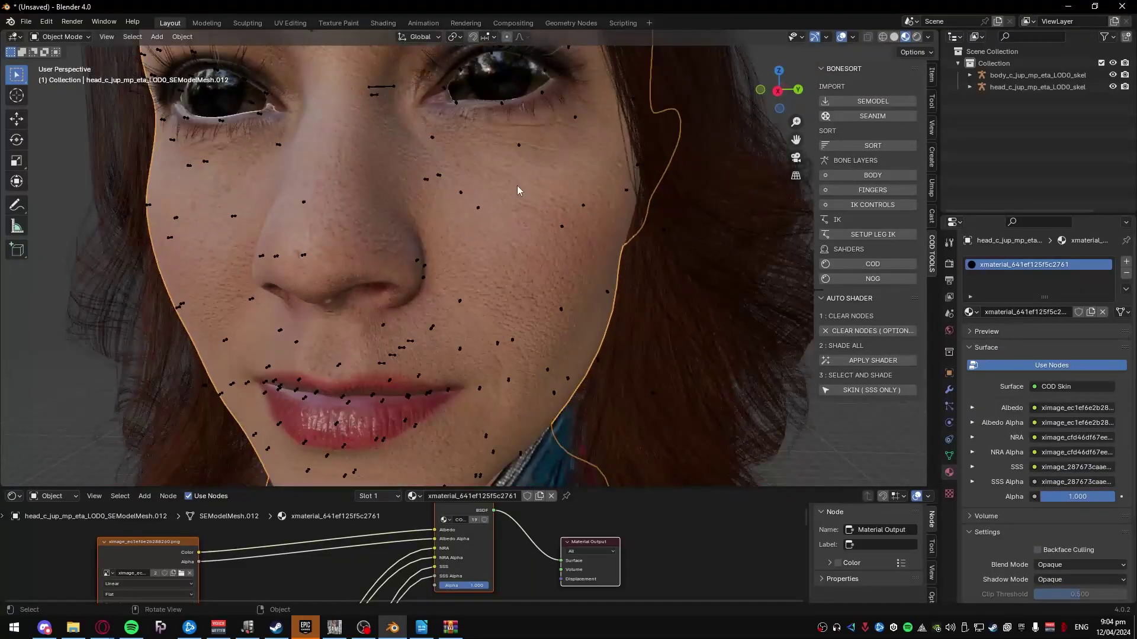
scroll(510, 296, down, 6)
Apply the Skin (SSS only) shader to the chest skin mesh using xmaterial_1f1c6b48b73a550_images.txt from the Desktop's Firecracker 1_1 Firecracker Default\body_c_jup_mp_eta folder.
scroll(513, 339, up, 5)
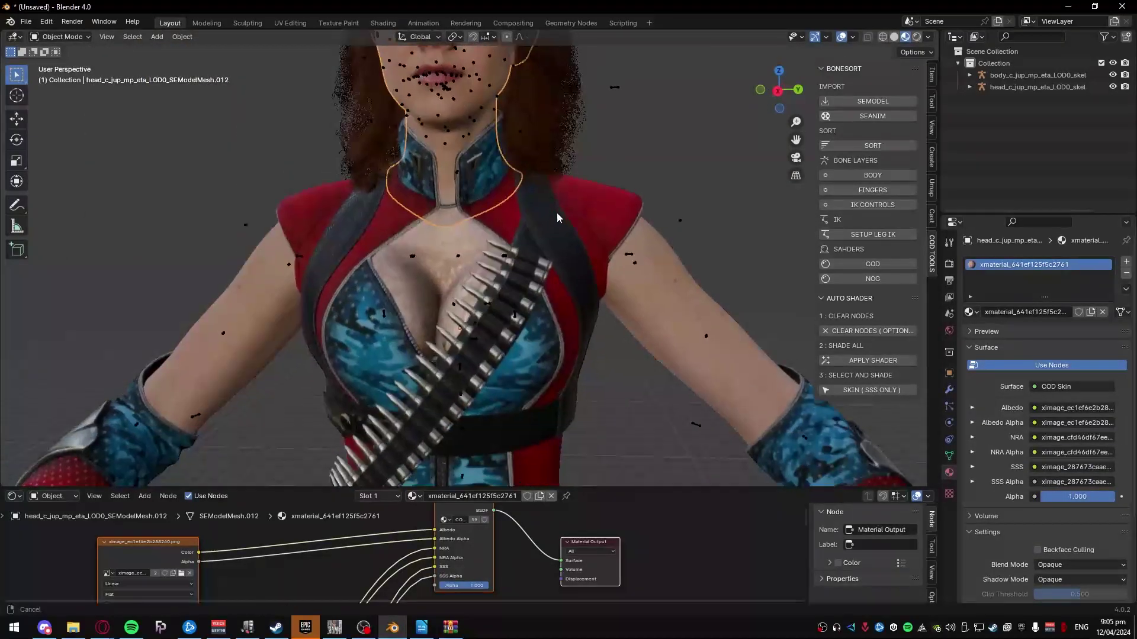
click(483, 234)
click(460, 310)
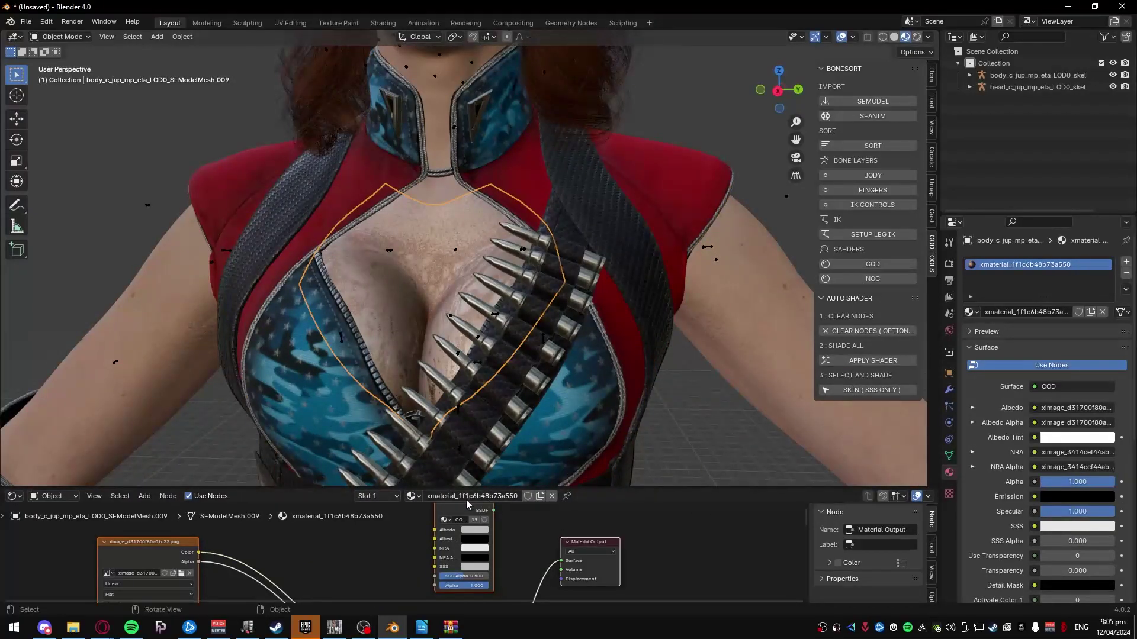
click(850, 391)
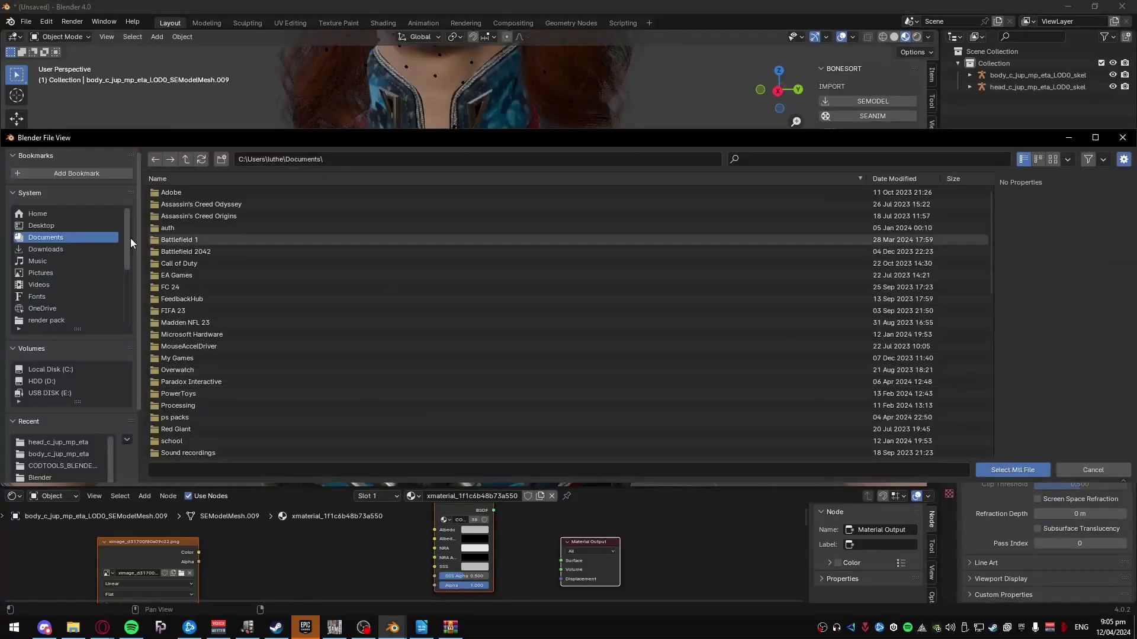
click(51, 224)
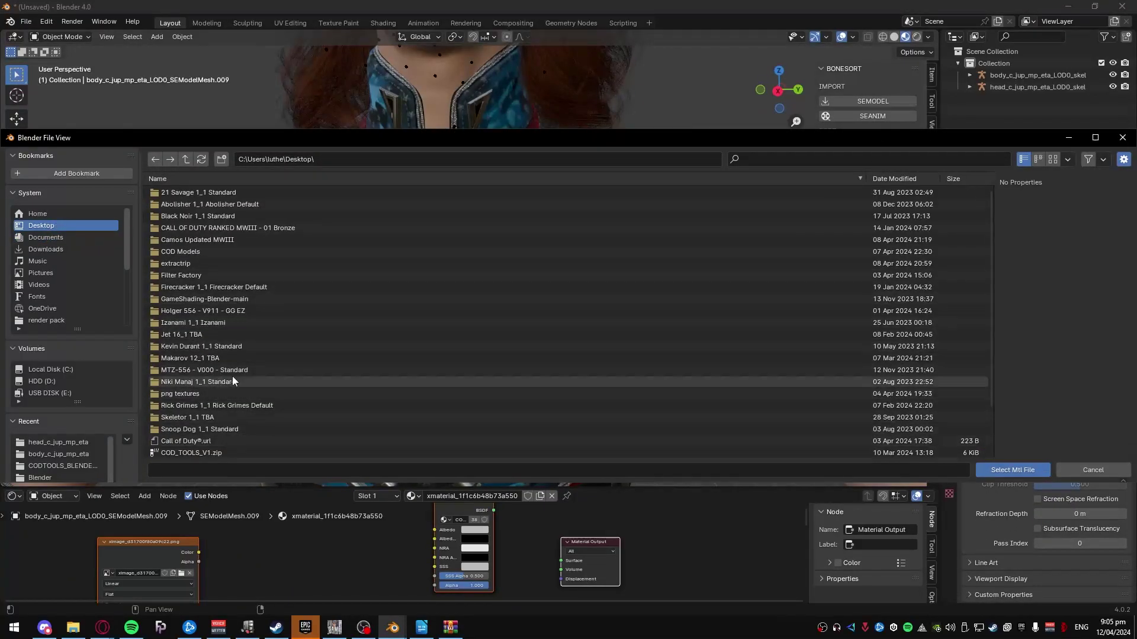
double_click(197, 289)
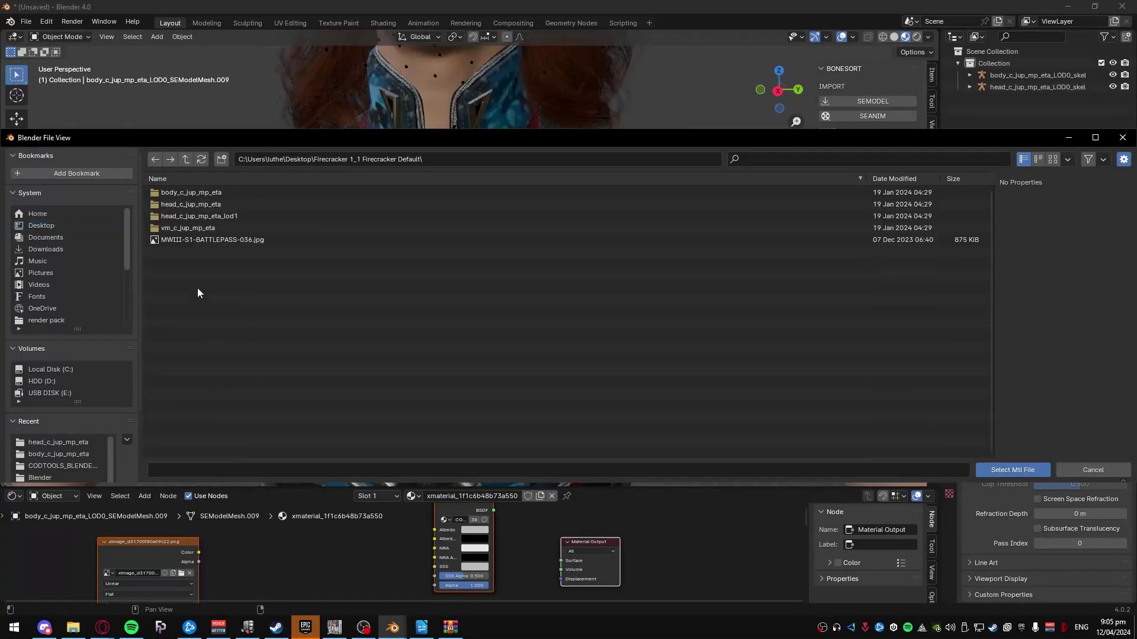
double_click(190, 194)
scroll(238, 411, down, 3)
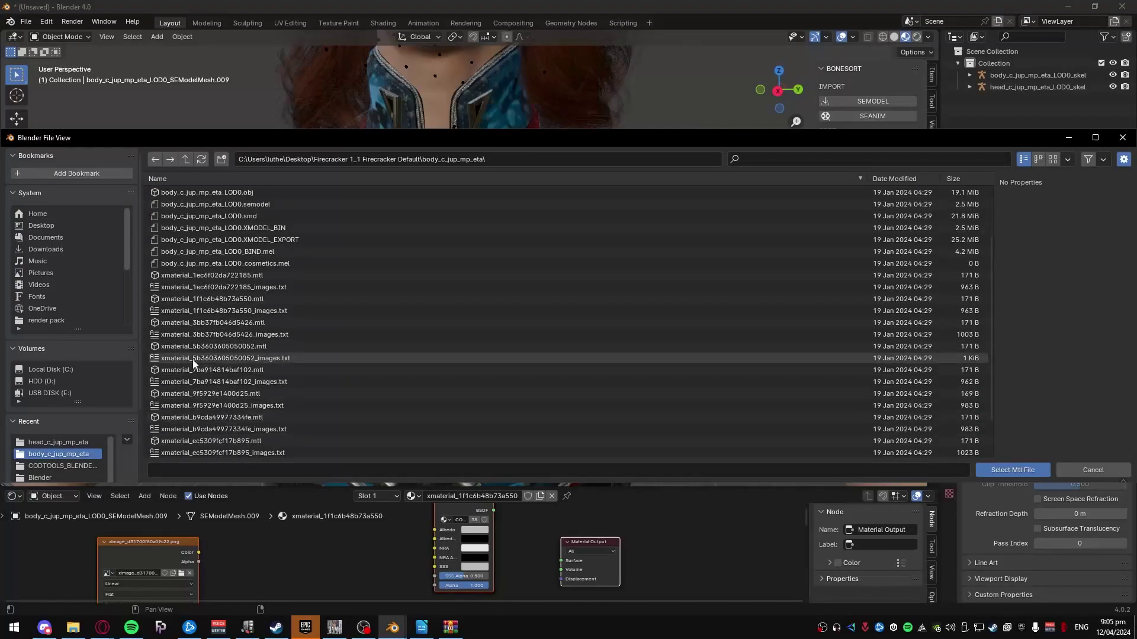
scroll(215, 385, down, 2)
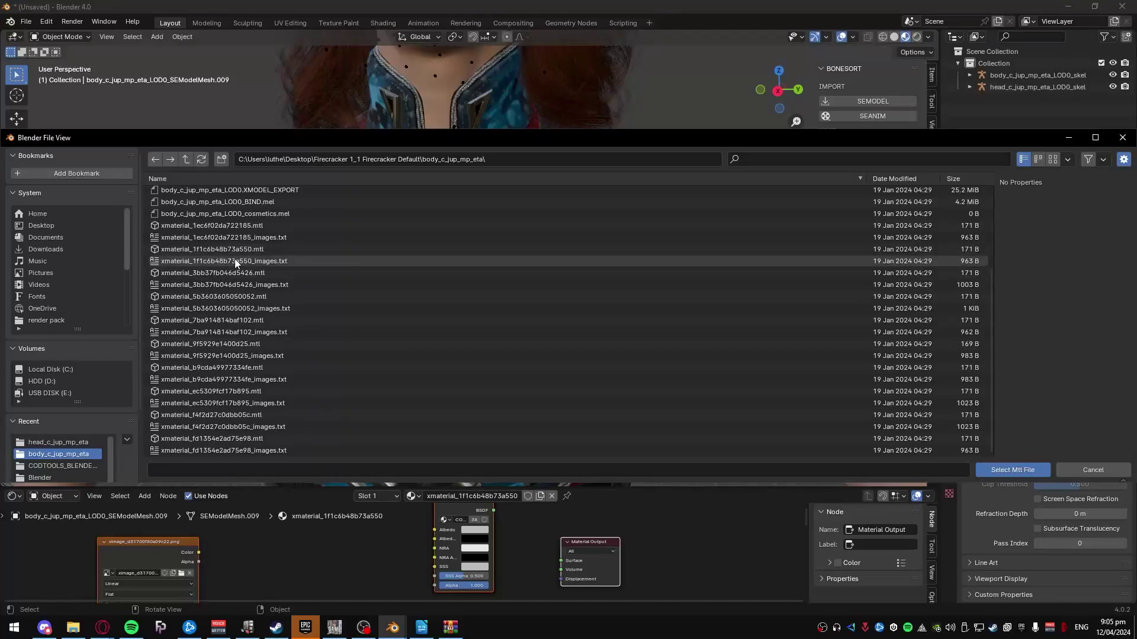
double_click(205, 264)
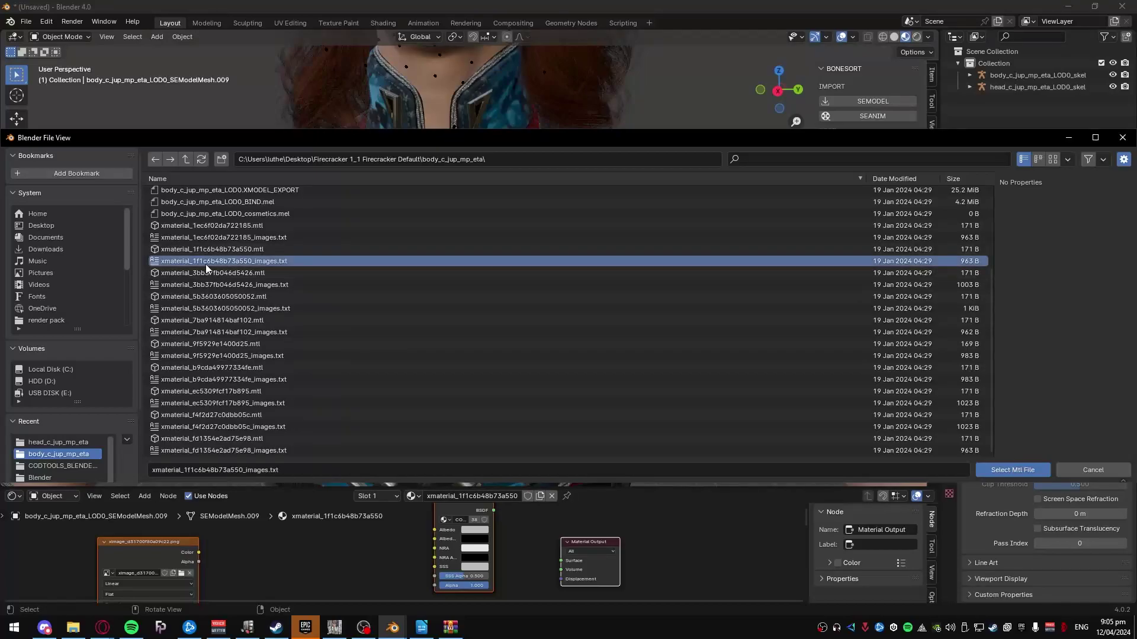
Examine the chest skin, outfit and face shading from several distances in an enlarged 3D view.
click(584, 377)
mouse_move(603, 412)
middle_down()
mouse_move(582, 423)
mouse_move(598, 416)
middle_up()
scroll(582, 415, down, 5)
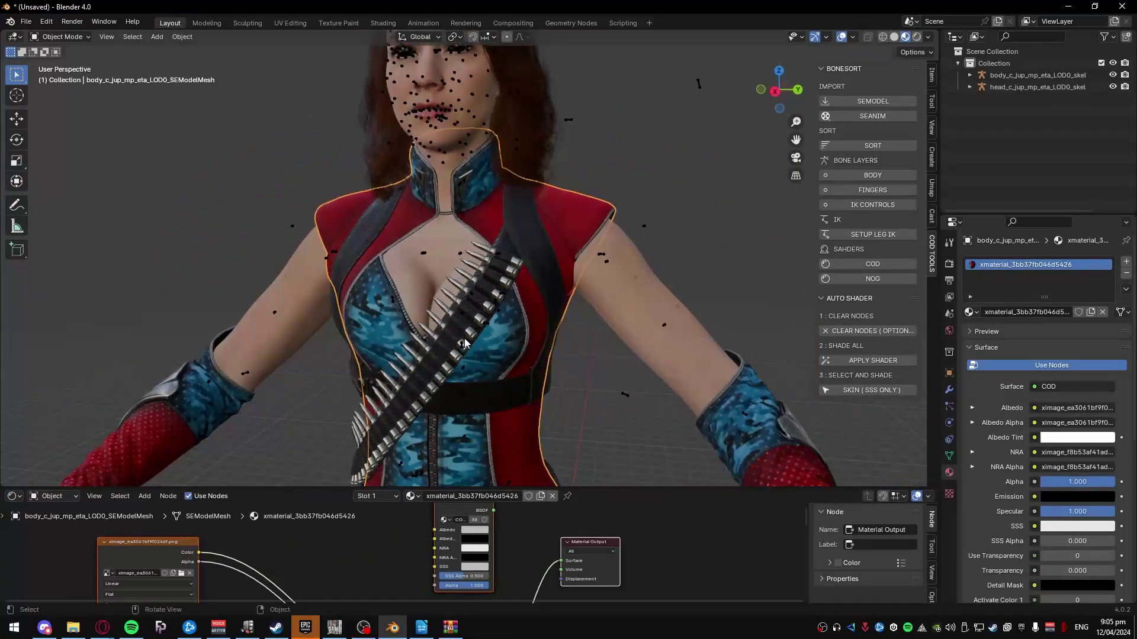
scroll(453, 127, up, 5)
scroll(518, 354, down, 4)
scroll(688, 226, up, 2)
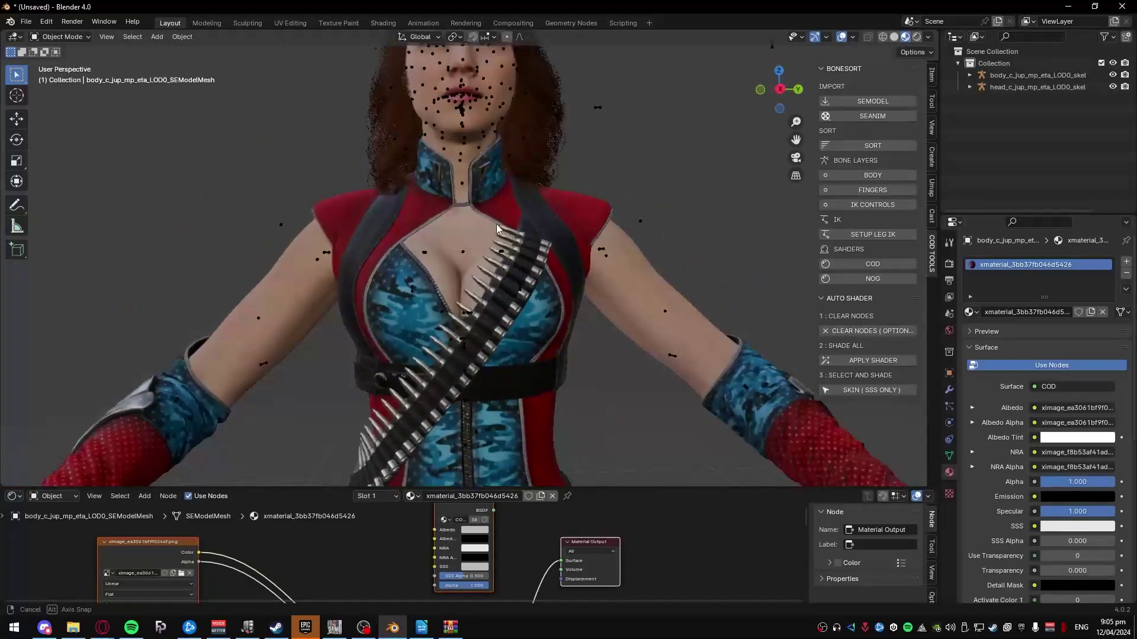
drag(581, 489, 579, 598)
scroll(514, 229, up, 3)
middle_drag(514, 229, 473, 273)
scroll(456, 270, up, 4)
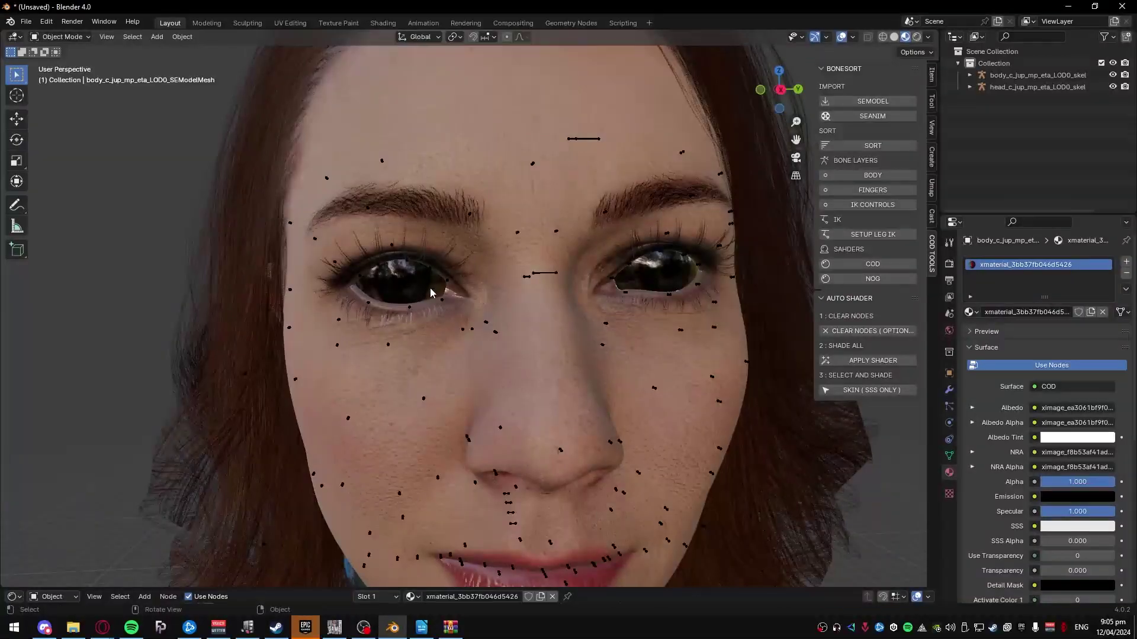
Disconnect the image texture's alpha from the COD node's Albedo Alpha input in the eye mesh's material.
click(432, 293)
scroll(434, 313, up, 2)
drag(368, 588, 369, 290)
scroll(415, 462, down, 2)
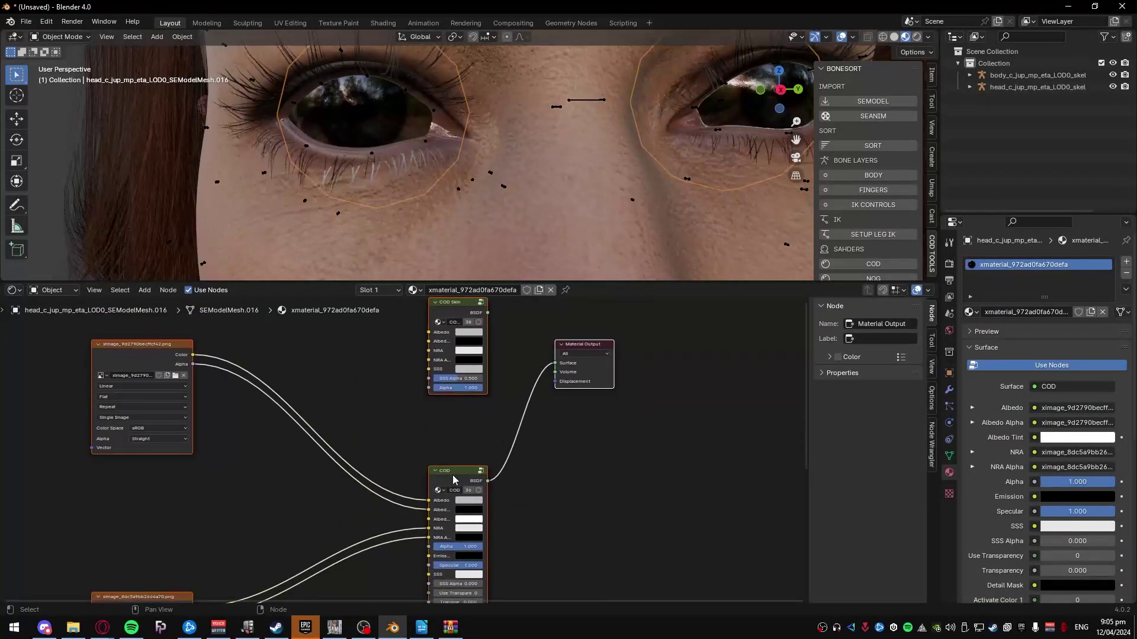
click(455, 472)
key(ctrl+c)
key(ctrl+v)
key(Delete)
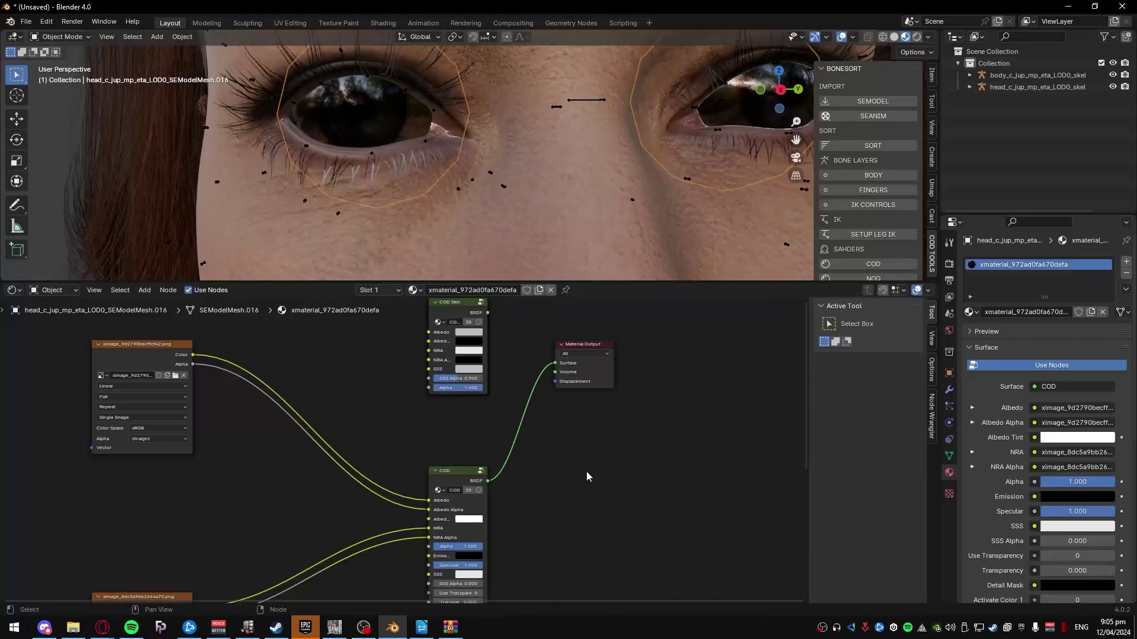
scroll(444, 518, up, 2)
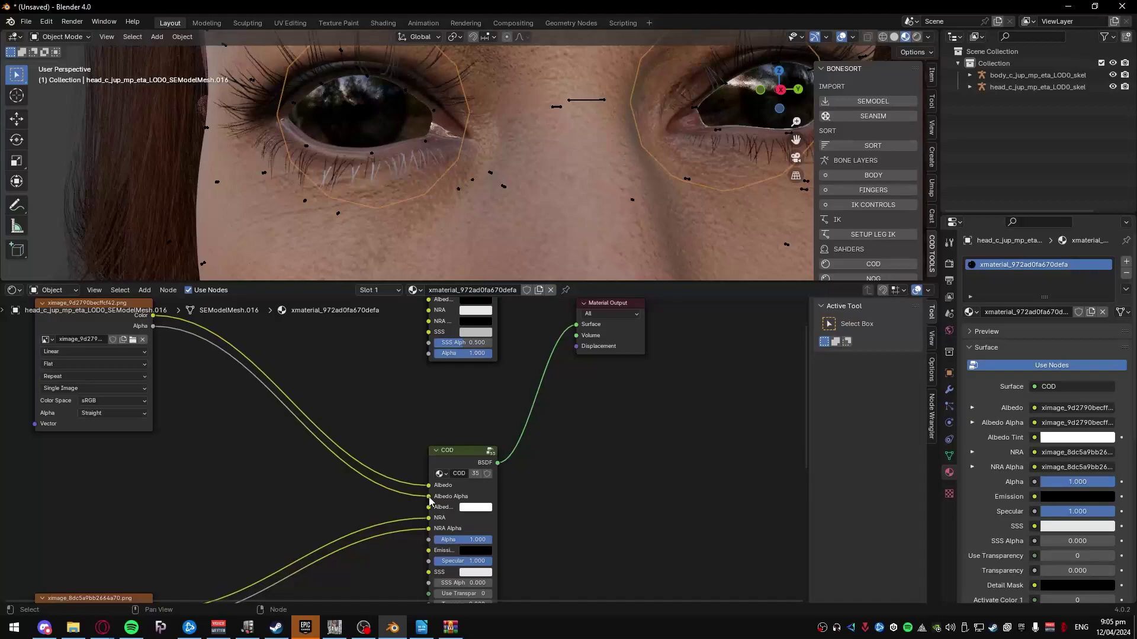
drag(429, 497, 393, 505)
scroll(563, 169, down, 5)
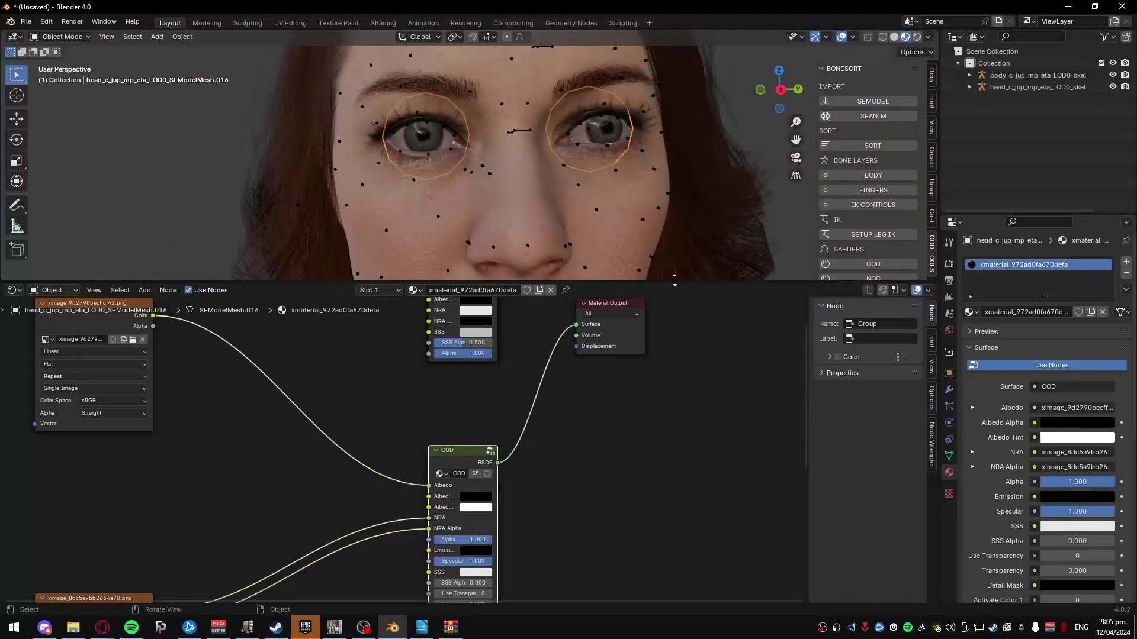
drag(675, 281, 649, 546)
middle_drag(647, 320, 620, 318)
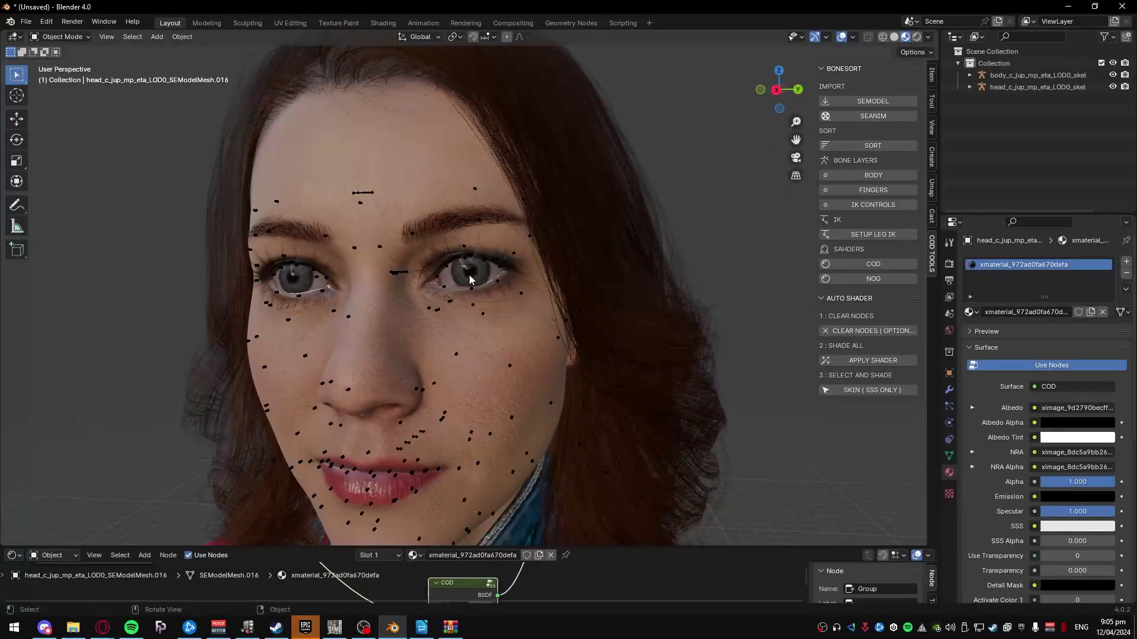
Try moving the tag_stowed_chest2 bone of the body armature in Pose Mode.
scroll(470, 276, down, 7)
mouse_move(628, 366)
middle_down()
mouse_move(650, 369)
mouse_move(627, 379)
middle_up()
shift+middle_drag(557, 447, 518, 283)
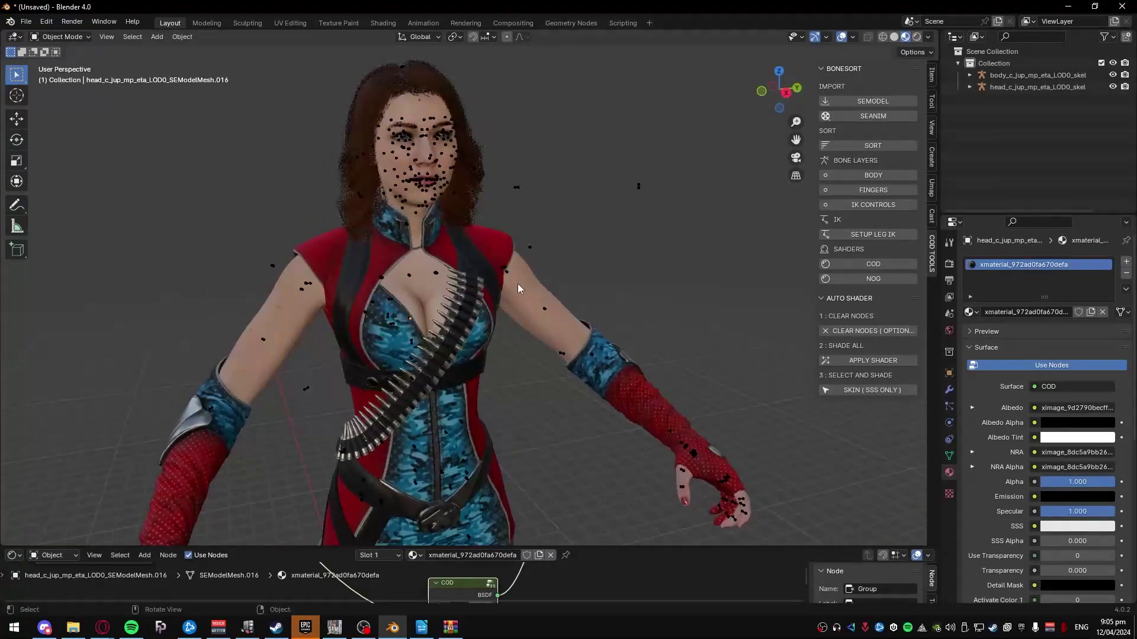
click(638, 185)
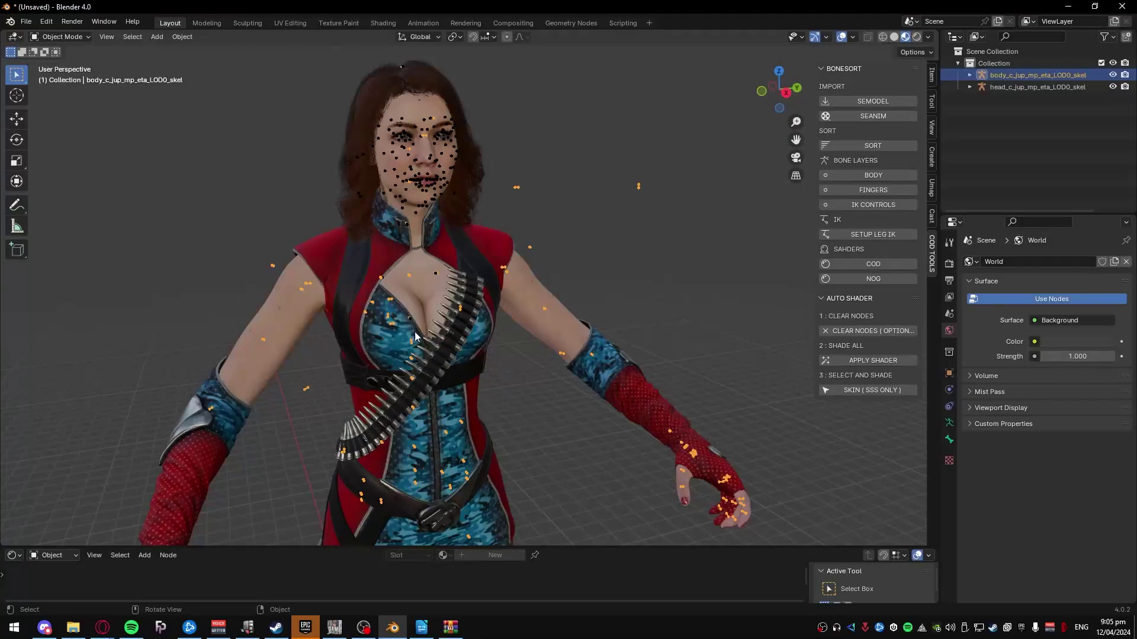
scroll(409, 328, up, 2)
scroll(420, 309, down, 2)
key(ctrl+Tab)
key(g)
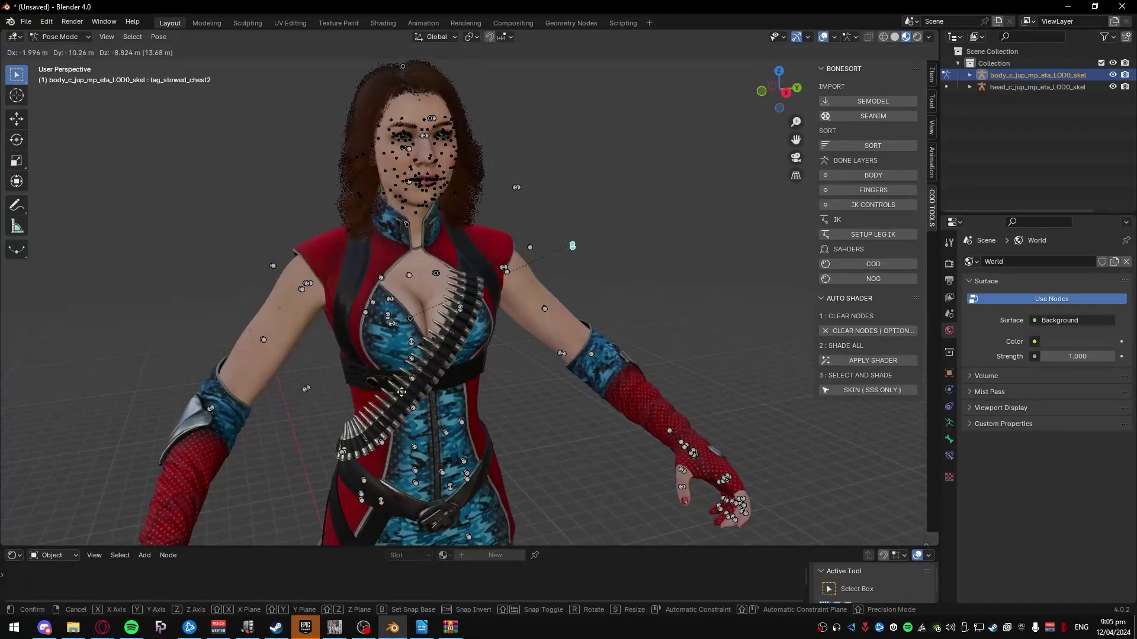
click(568, 245)
Try moving the bone between the character's right arm and waist, and the j_proc_spinelower_lift bone.
shift+middle_drag(475, 417, 484, 329)
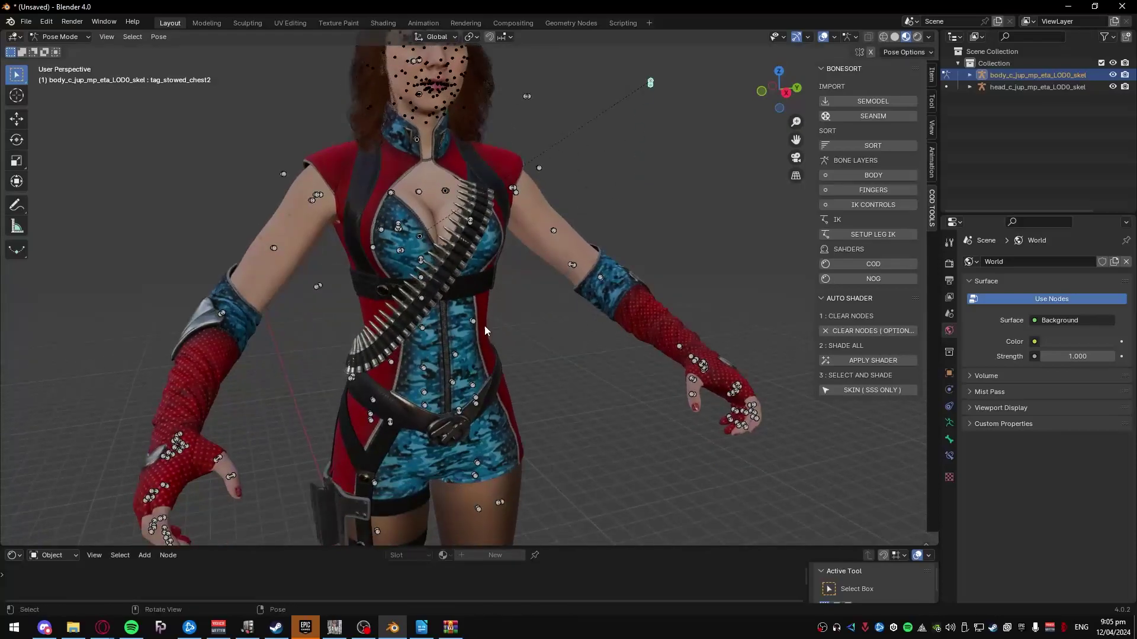
click(318, 286)
key(g)
click(418, 295)
key(ctrl+z)
click(420, 396)
key(g)
right_click(493, 405)
Look at the body armature's bones in Edit Mode and return to Object Mode.
key(Tab)
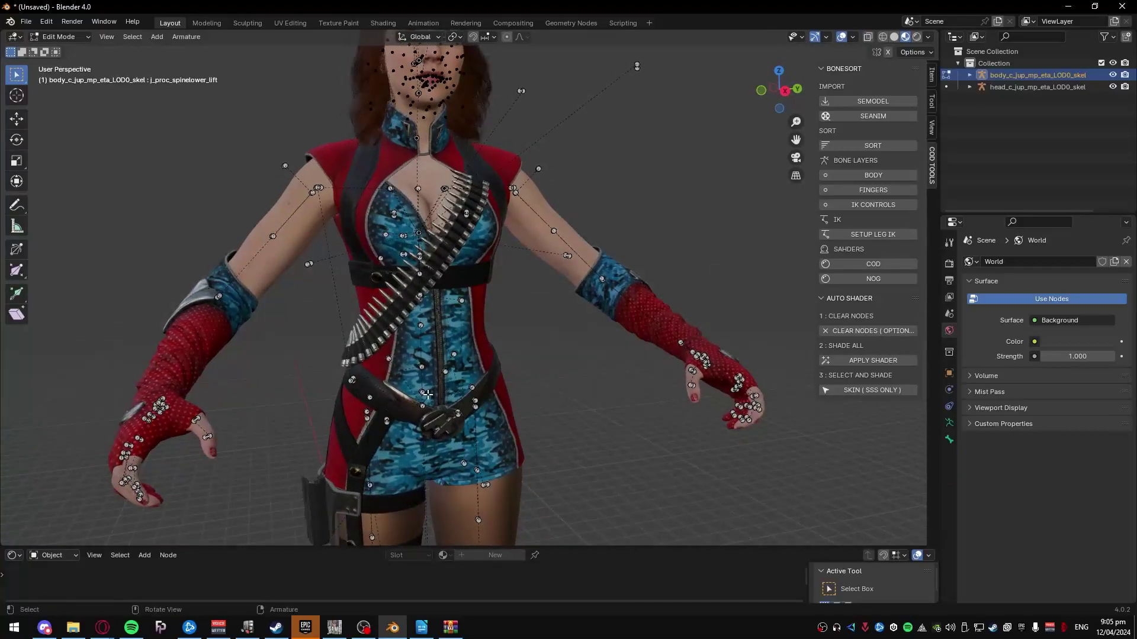
scroll(414, 405, up, 3)
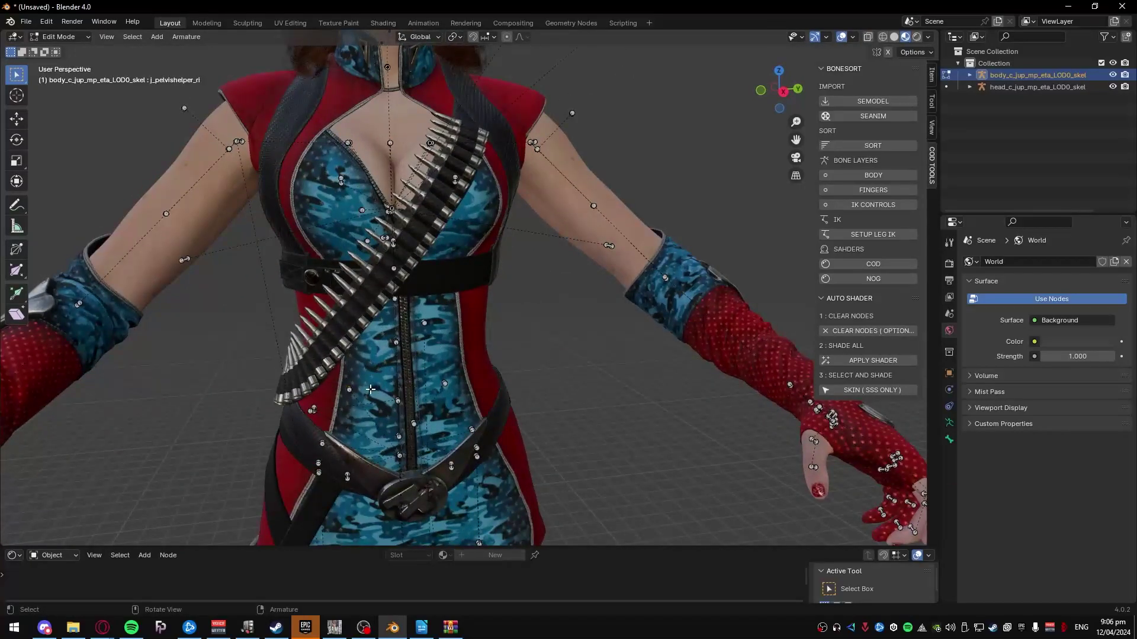
key(Tab)
scroll(474, 403, down, 3)
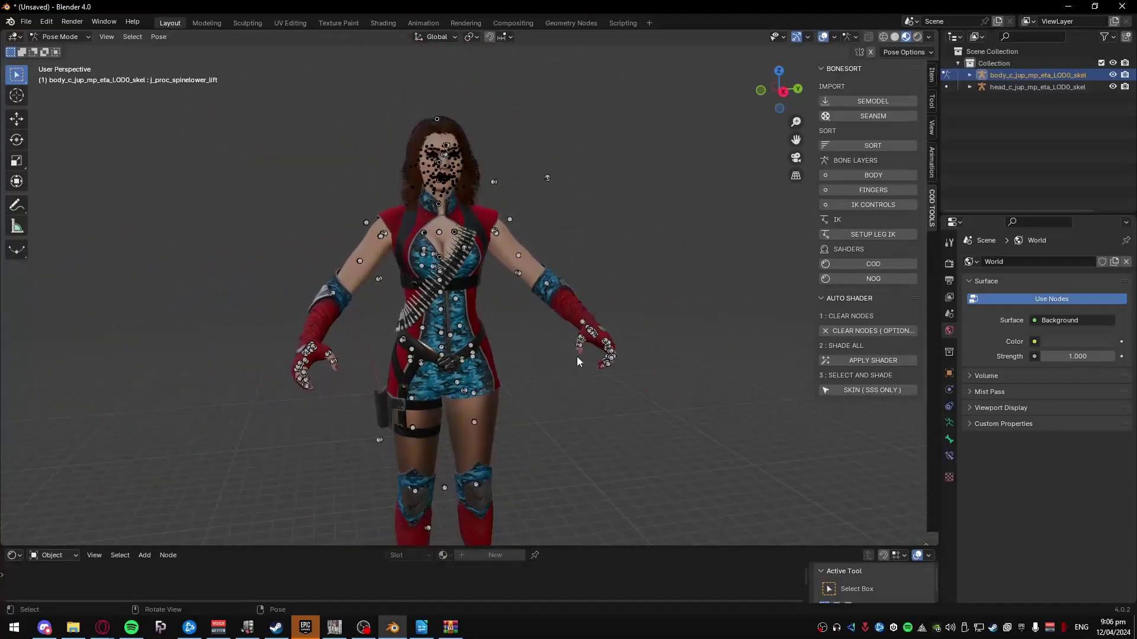
key(ctrl+Tab)
Inspect the shaded legs, arms and whole body of the character from the front and at an angle.
drag(601, 547, 639, 632)
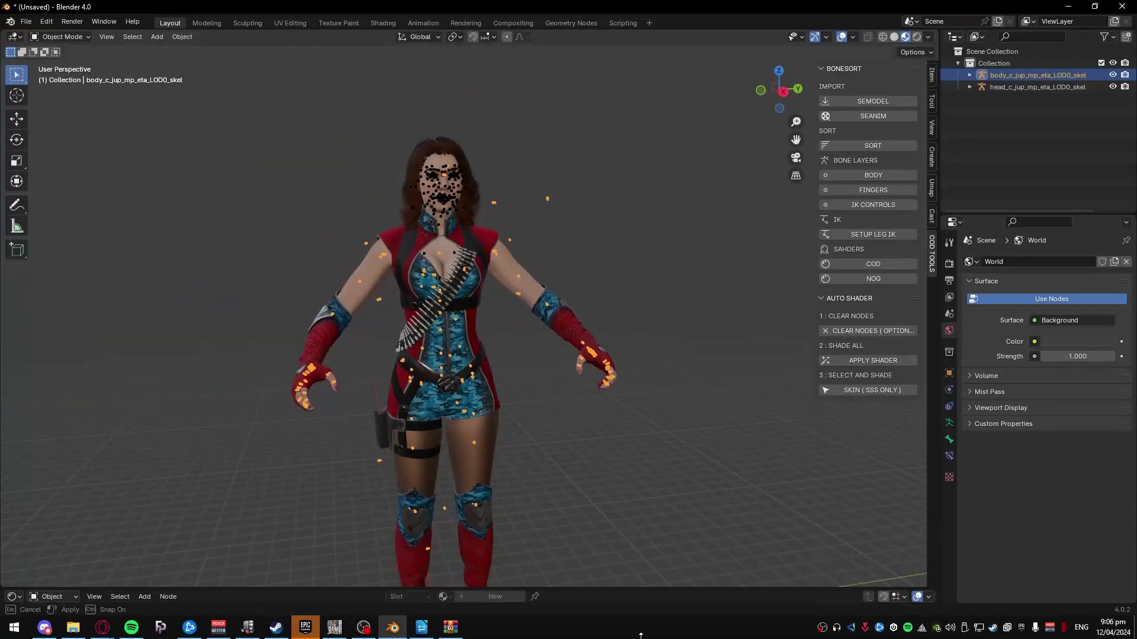
click(476, 436)
middle_drag(479, 434, 552, 416)
middle_drag(580, 487, 584, 373)
scroll(532, 366, up, 3)
scroll(532, 366, down, 4)
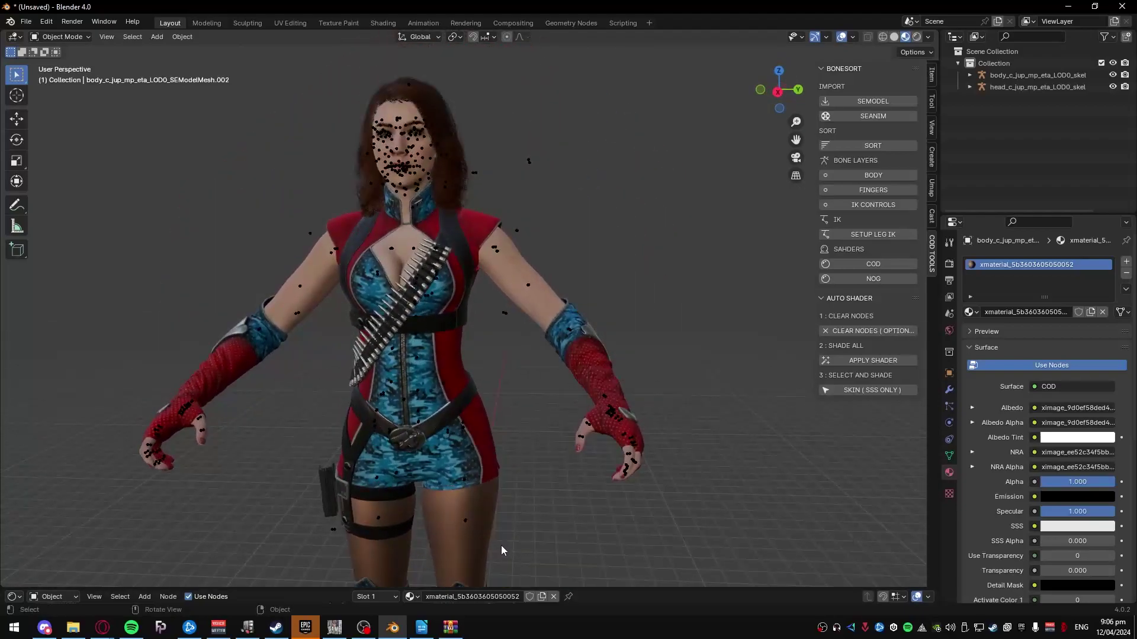
middle_drag(521, 421, 527, 397)
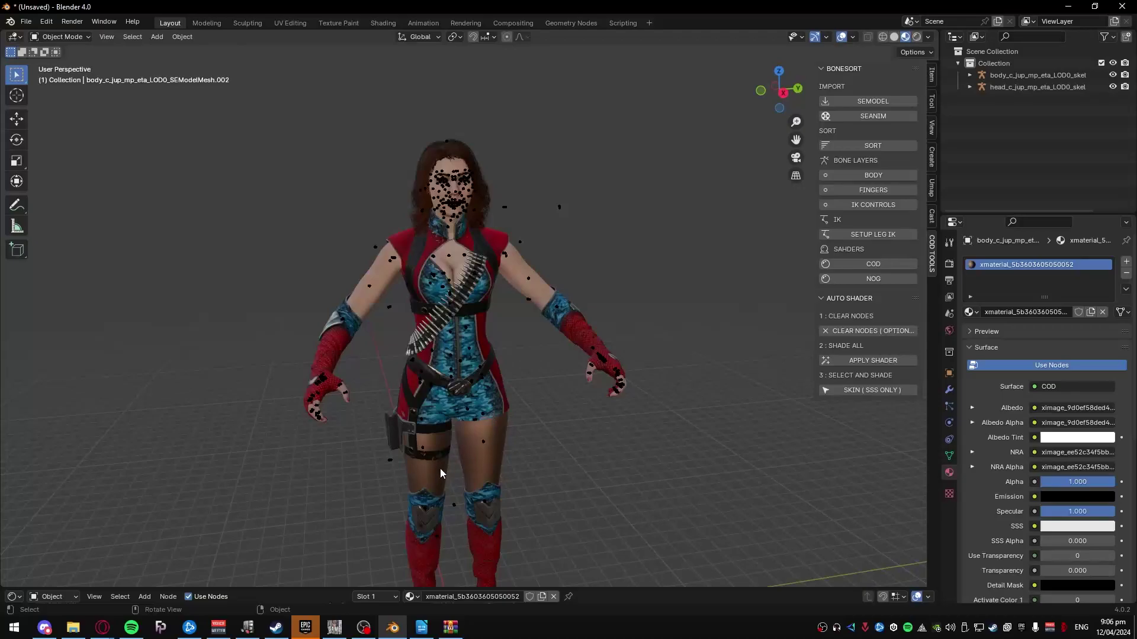
mouse_move(439, 468)
middle_down()
mouse_move(396, 467)
mouse_move(428, 470)
middle_up()
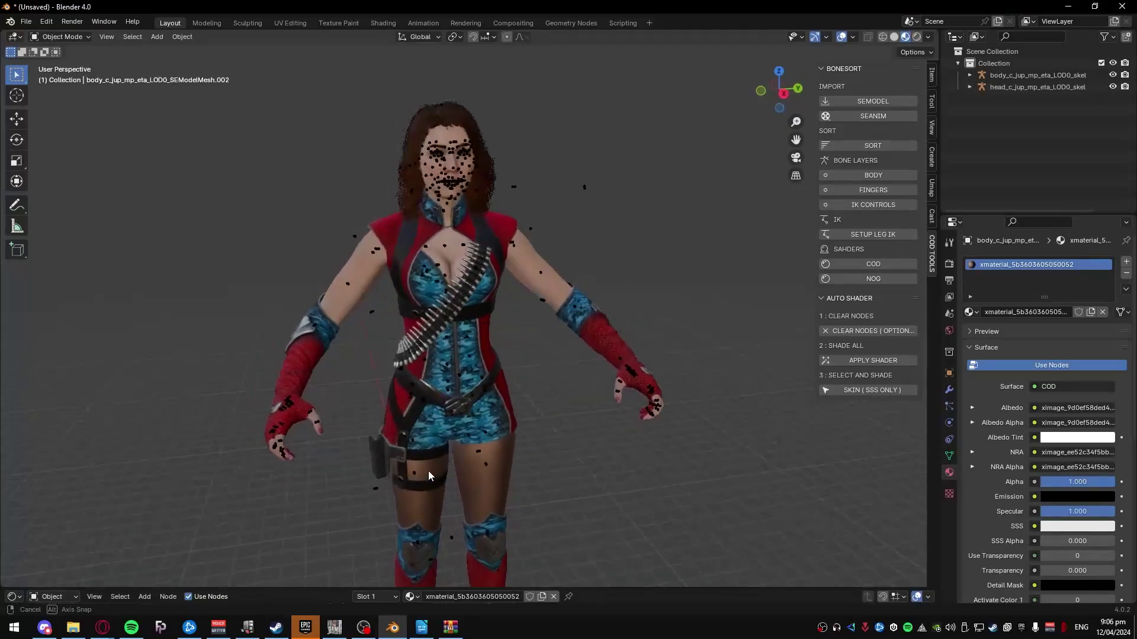
scroll(439, 456, up, 1)
scroll(439, 455, up, 5)
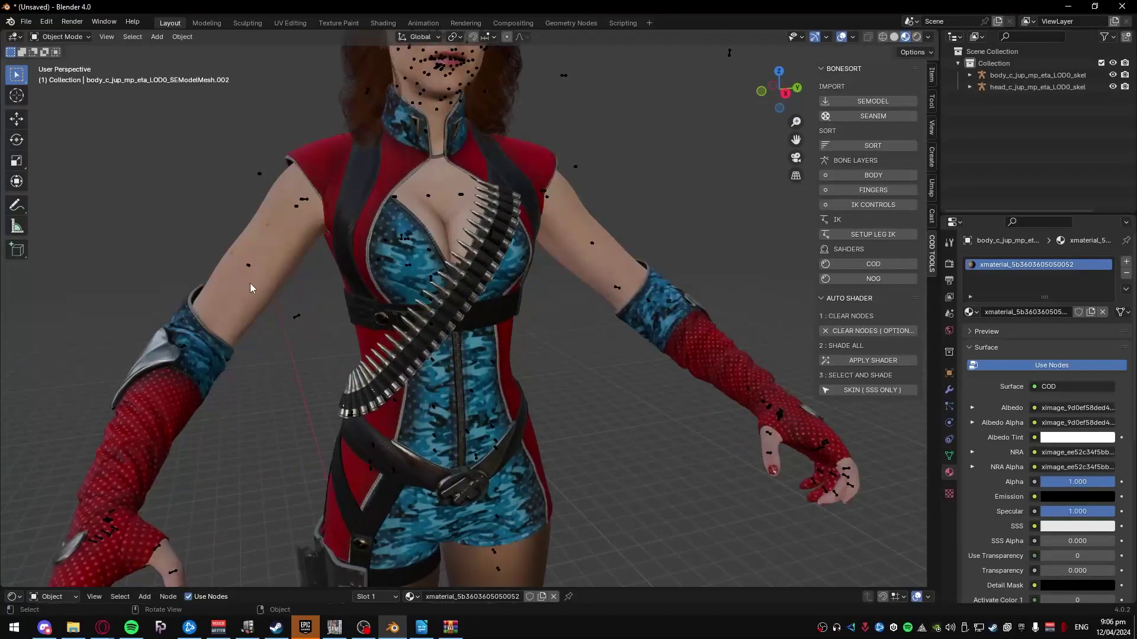
middle_drag(250, 283, 409, 358)
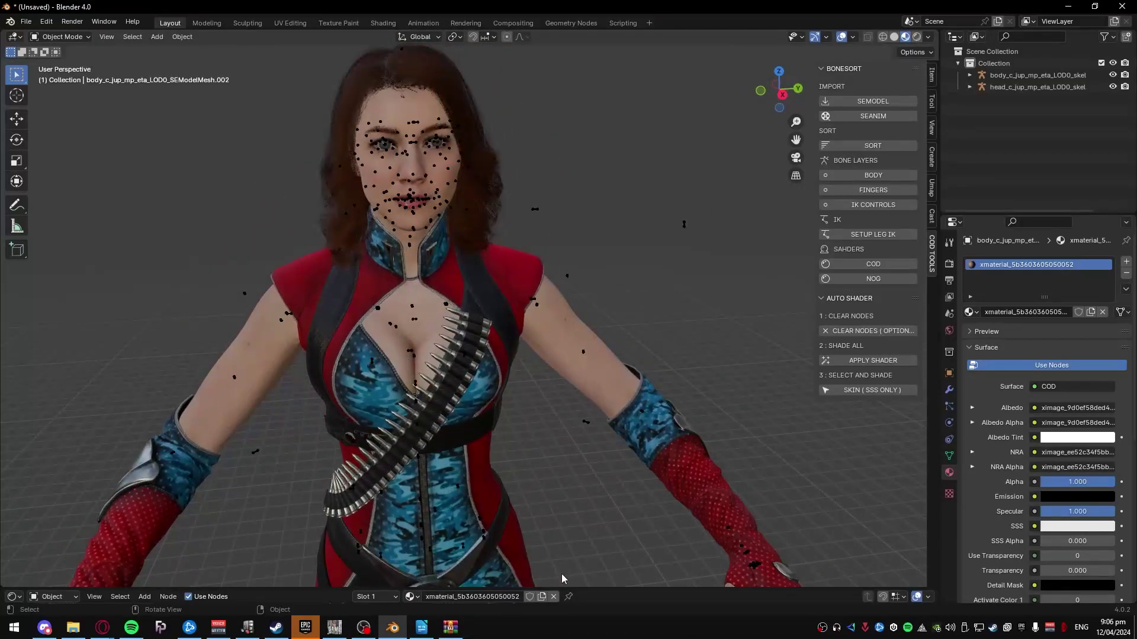
Examine the shader nodes of the leg mesh's material and how its textures connect to the COD node.
drag(614, 588, 634, 369)
middle_drag(533, 505, 637, 538)
scroll(467, 502, down, 8)
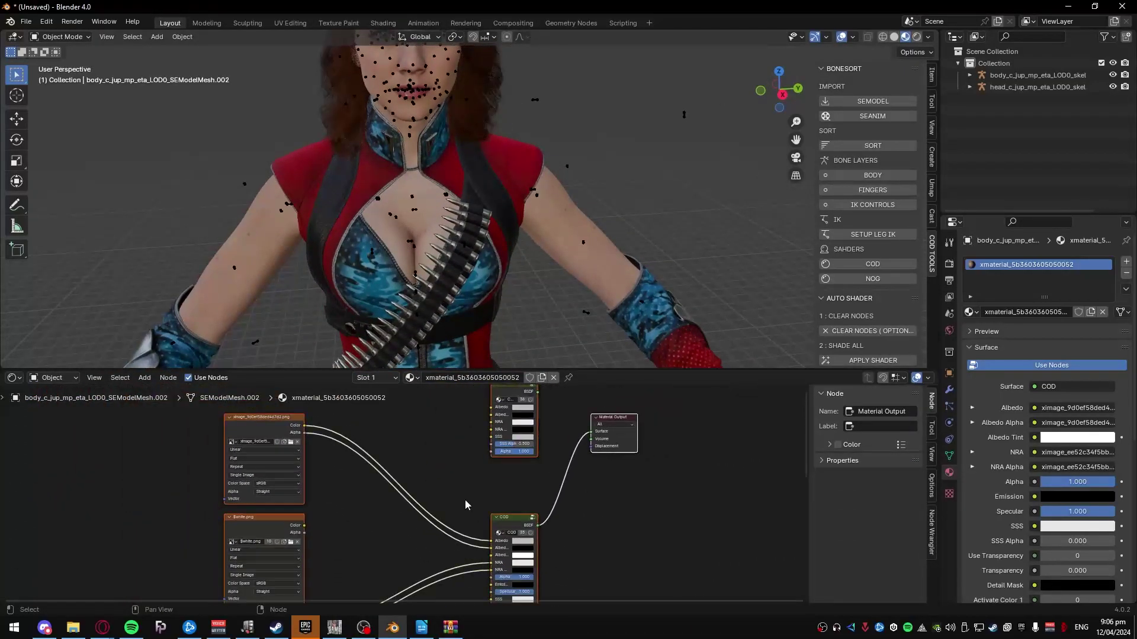
click(500, 514)
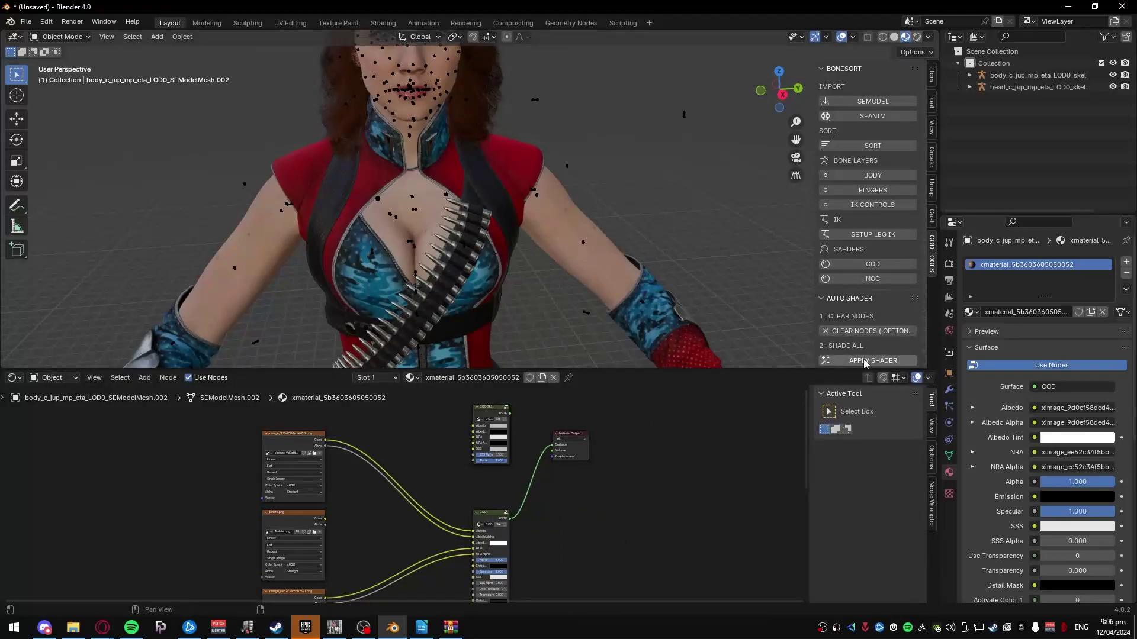
middle_drag(326, 489, 348, 506)
scroll(405, 529, up, 2)
middle_drag(405, 529, 348, 511)
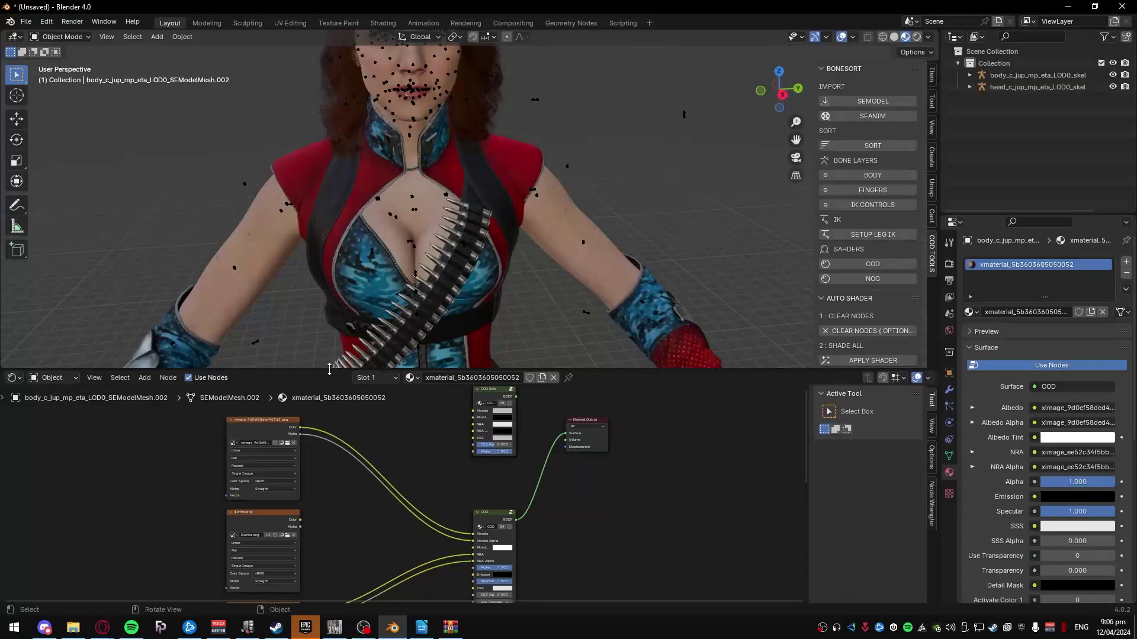
drag(330, 369, 330, 564)
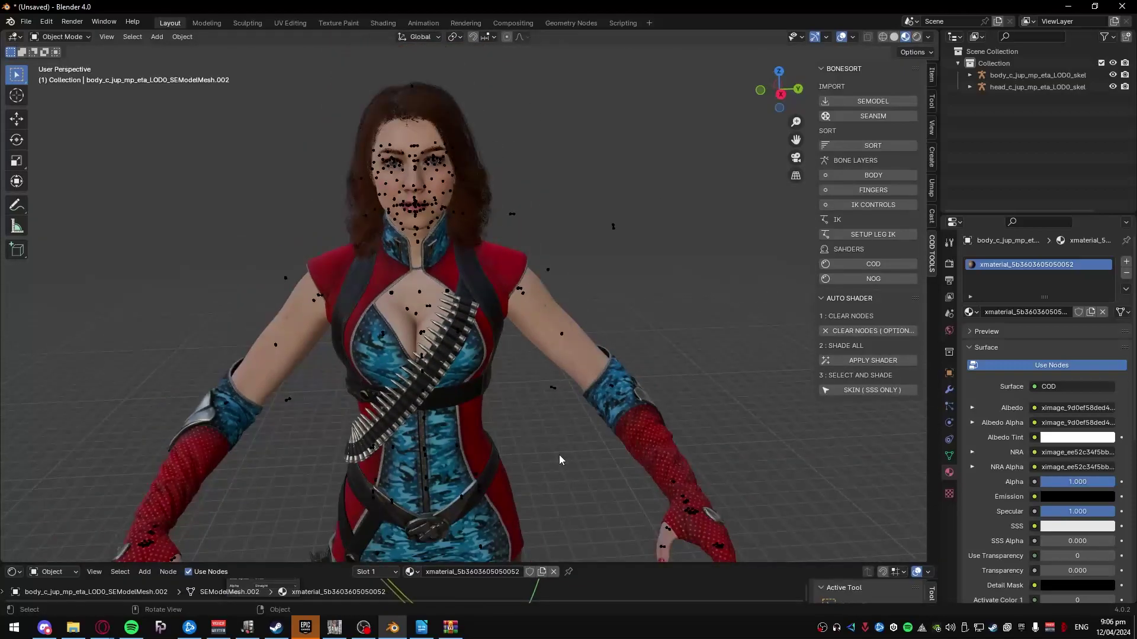